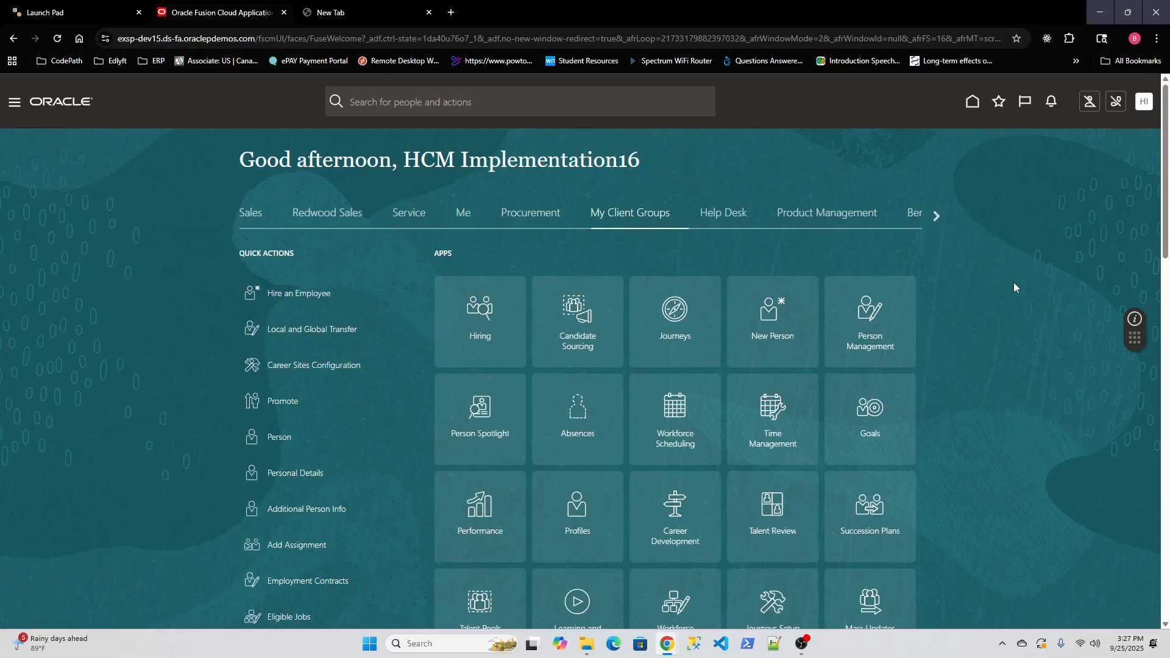
Step: Glance at the Sales apps, return to My Client Groups, and open the Security Console from Tools
click(258, 219)
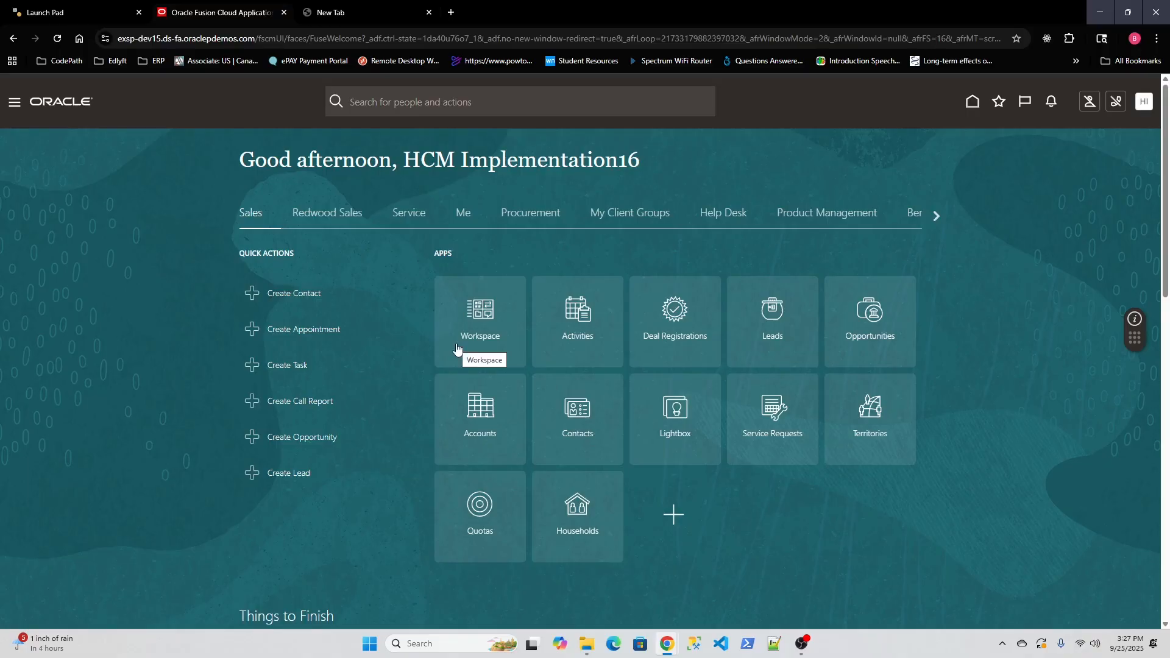
click(635, 222)
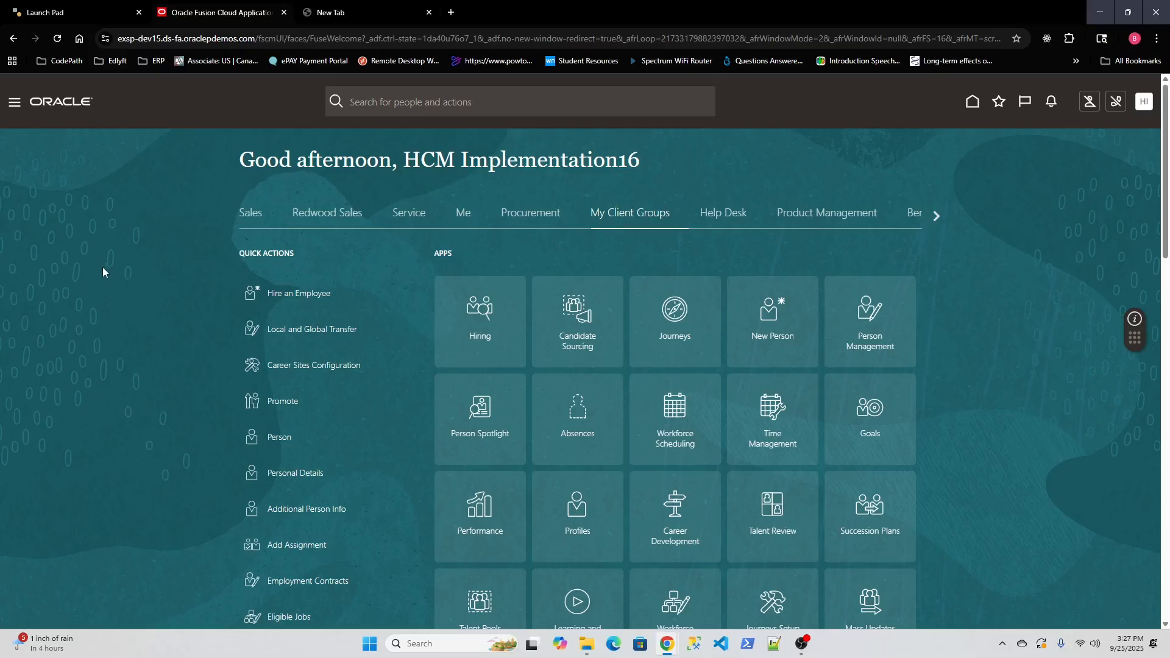
click(15, 104)
scroll(154, 303, down, 5)
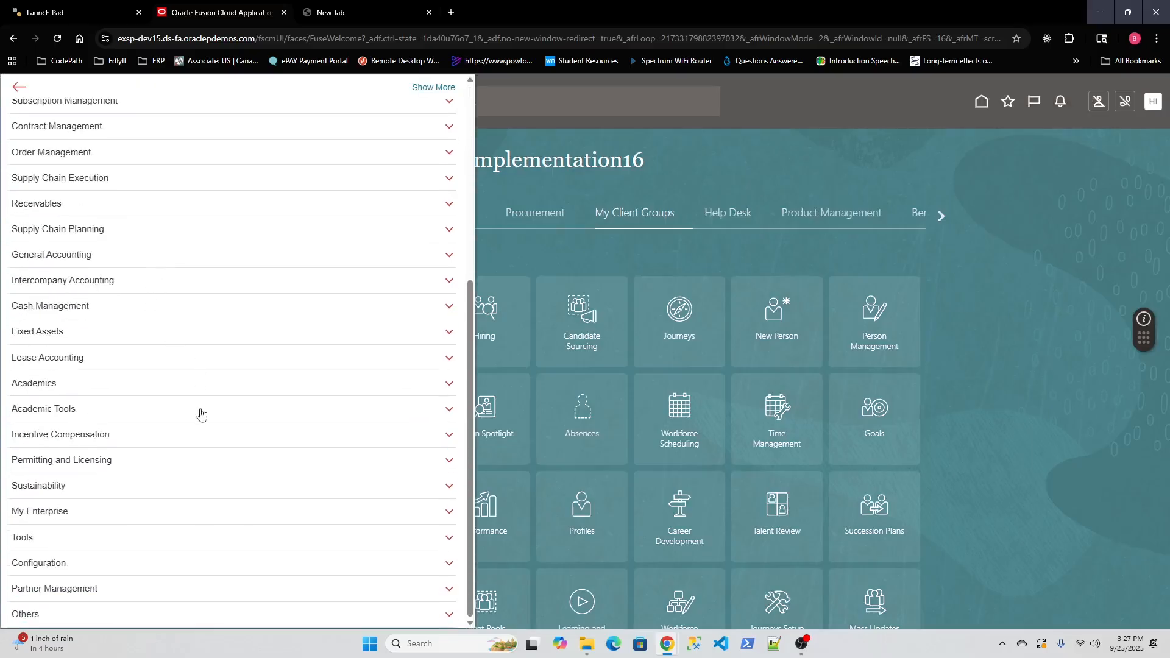
click(156, 542)
scroll(183, 476, down, 4)
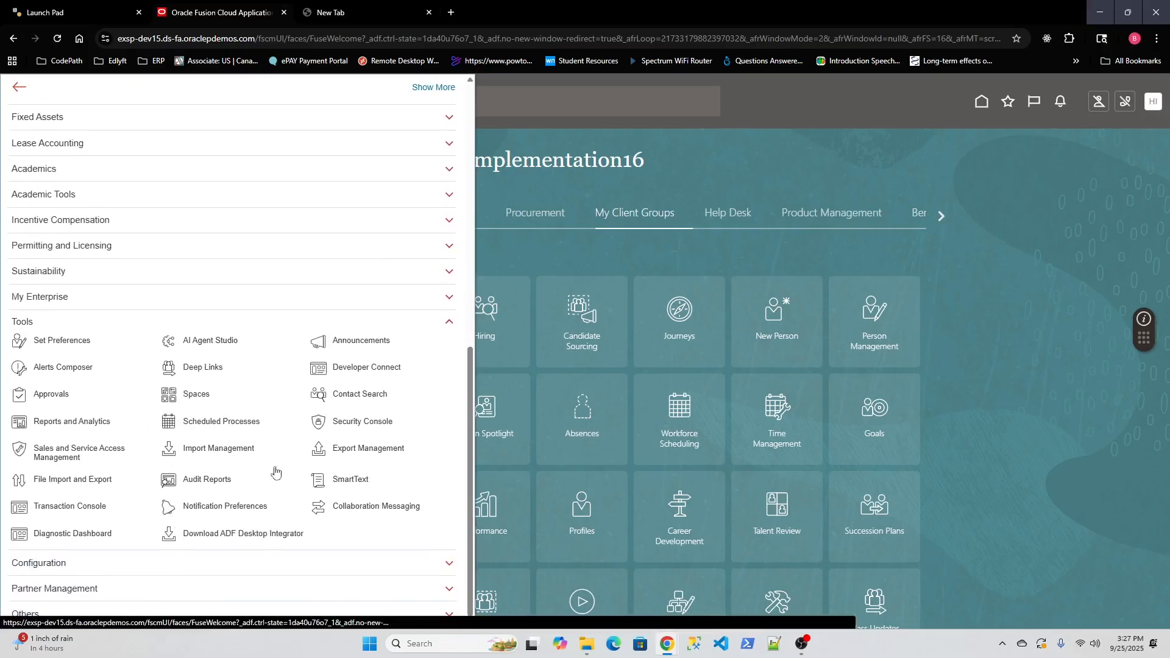
click(318, 422)
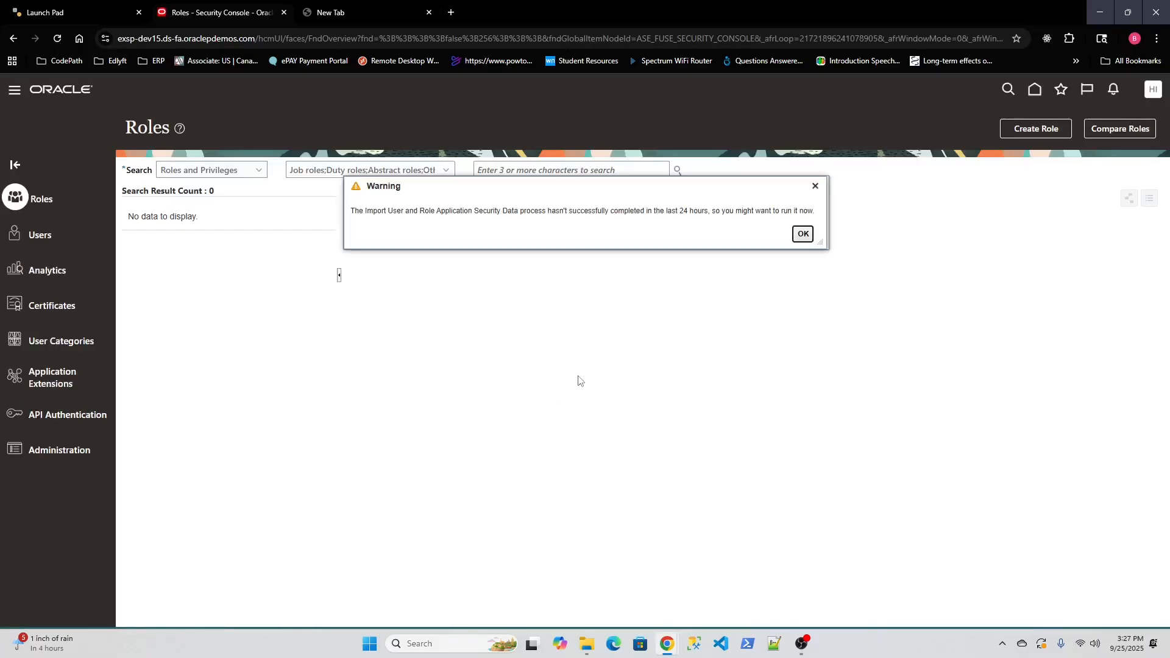
Step: Look up the Human Resource Analyst role's inherited roles, then return to the home page
click(553, 172)
text(human re)
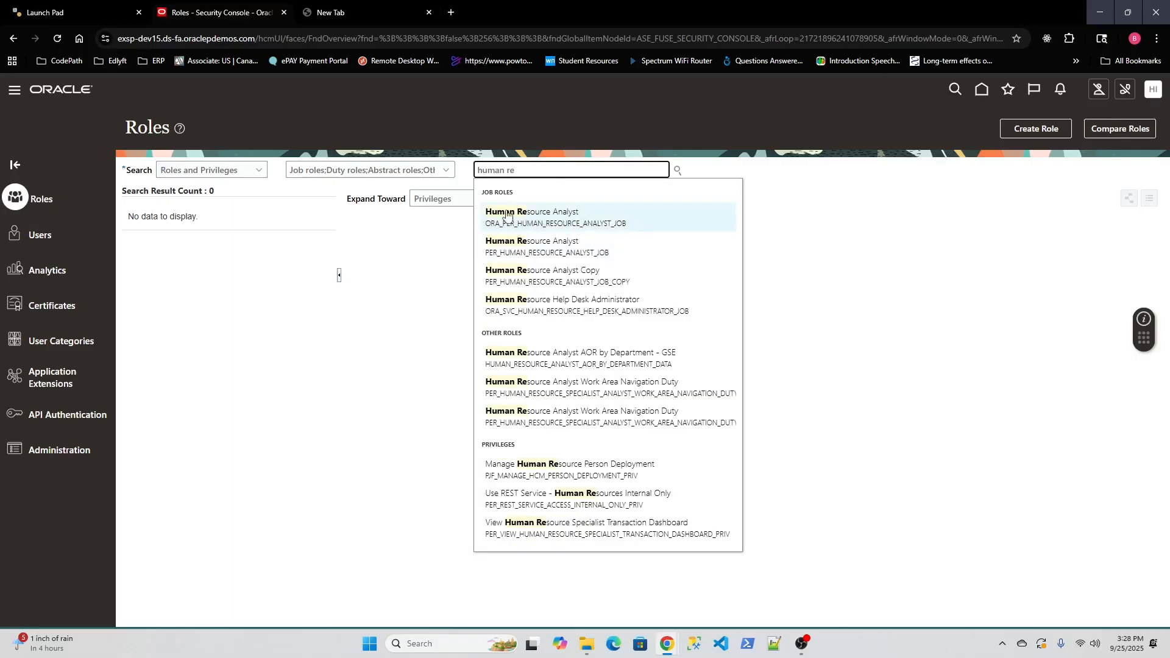
click(542, 219)
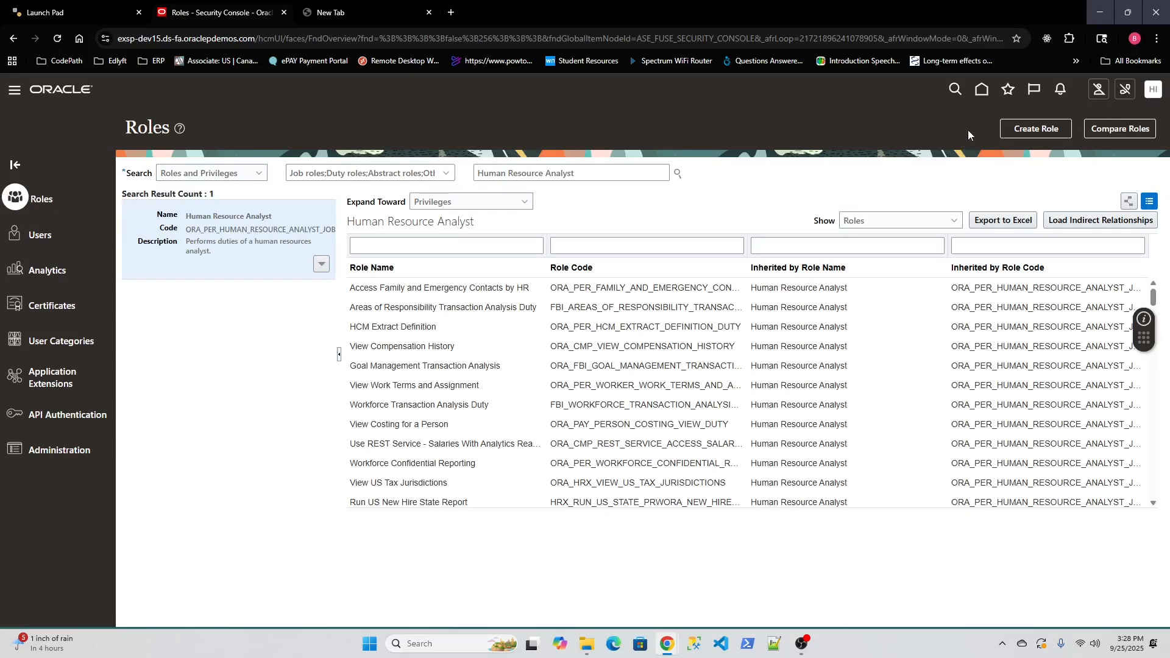
click(982, 90)
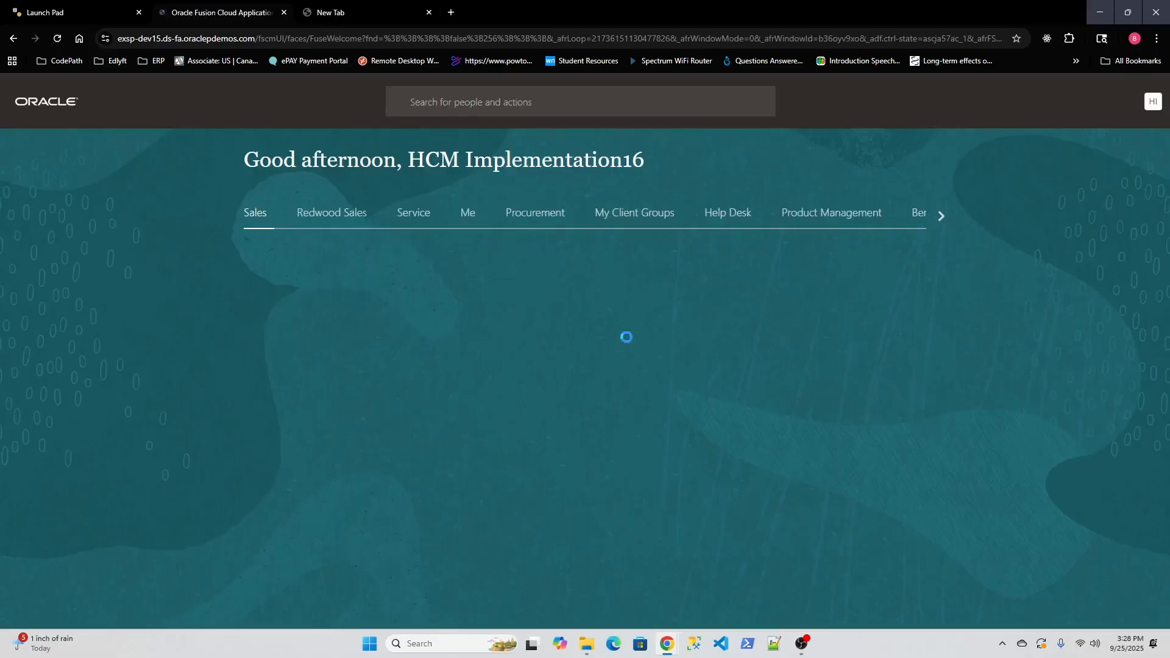
Step: From My Client Groups' full quick actions list, start Hire an Employee under New Person
click(629, 223)
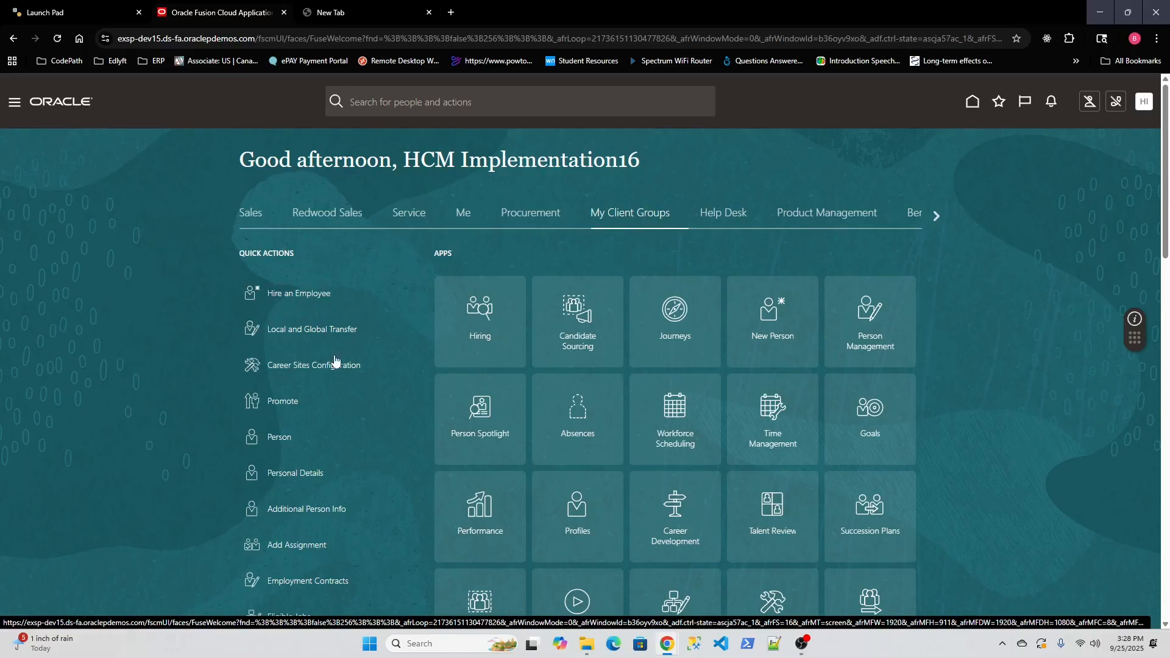
scroll(301, 336, down, 8)
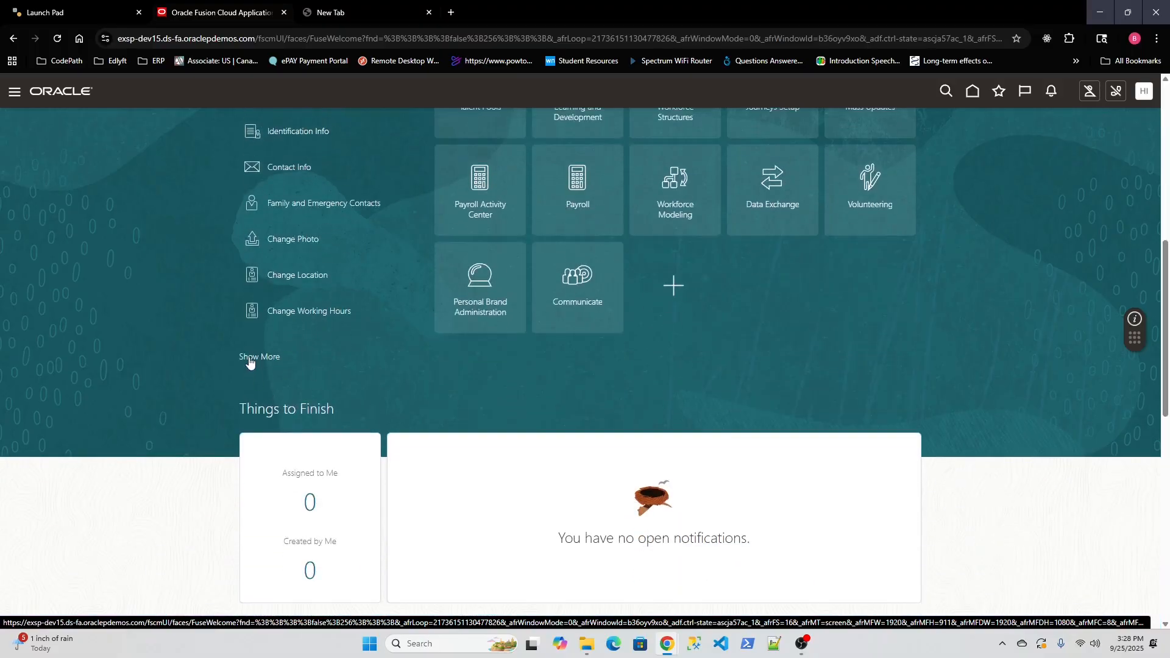
click(253, 357)
scroll(614, 292, down, 7)
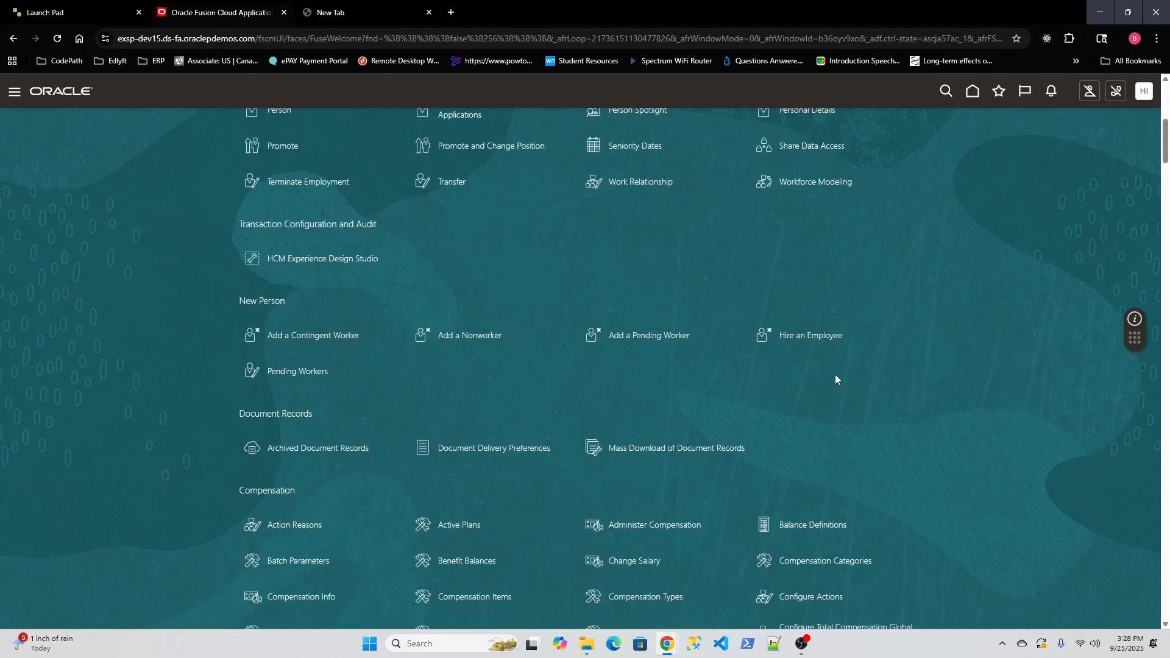
click(800, 339)
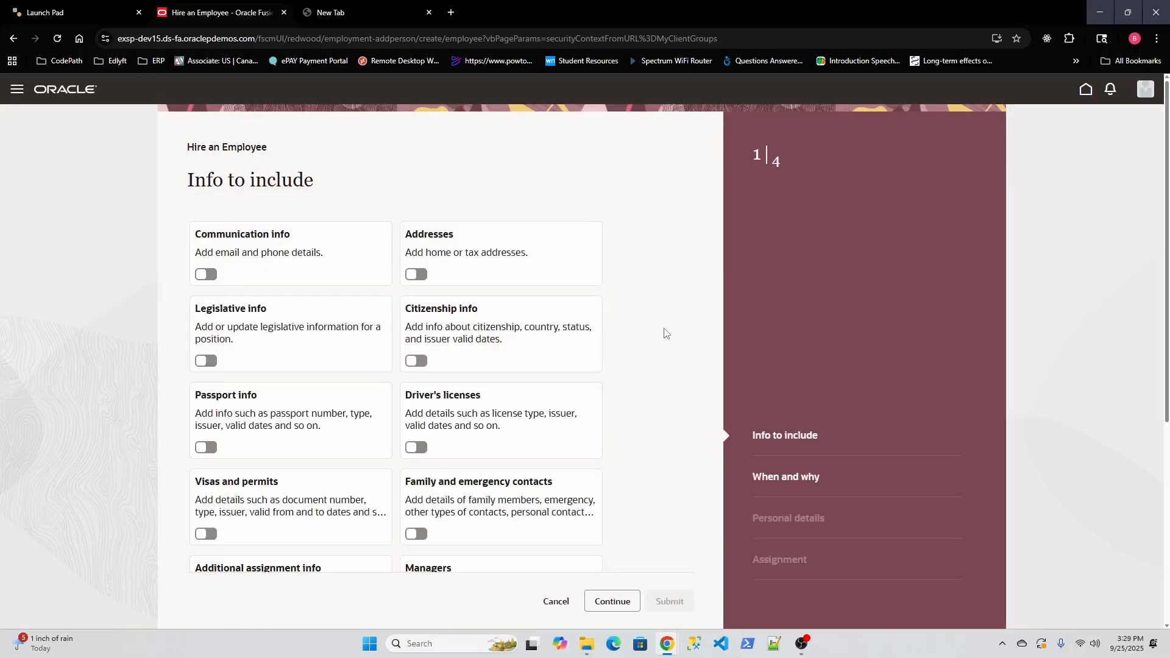
Step: Include Communication info, Addresses, Managers and Salary in the hire, then continue
scroll(618, 337, down, 5)
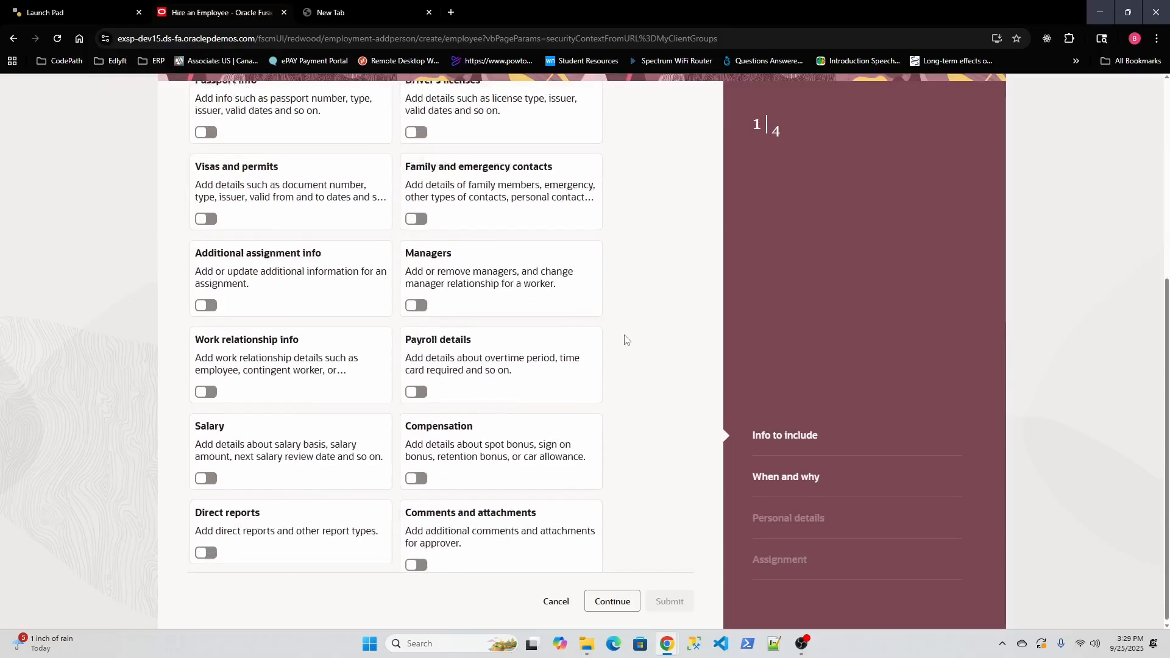
scroll(643, 344, up, 5)
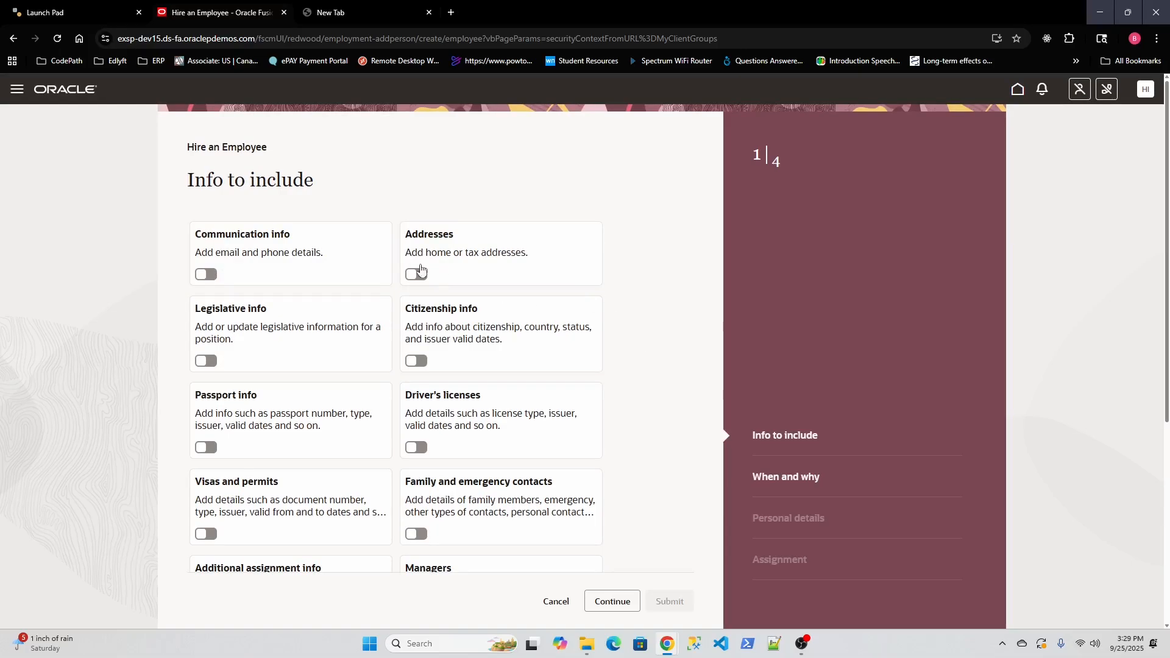
scroll(368, 301, down, 5)
scroll(289, 357, down, 1)
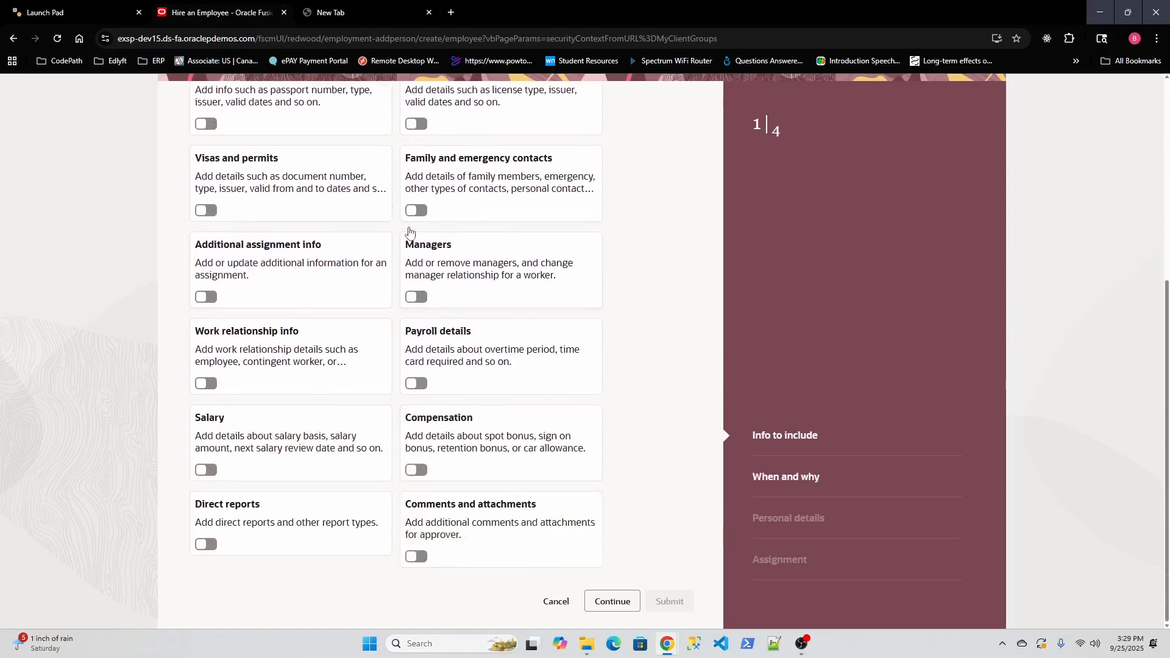
scroll(411, 376, up, 6)
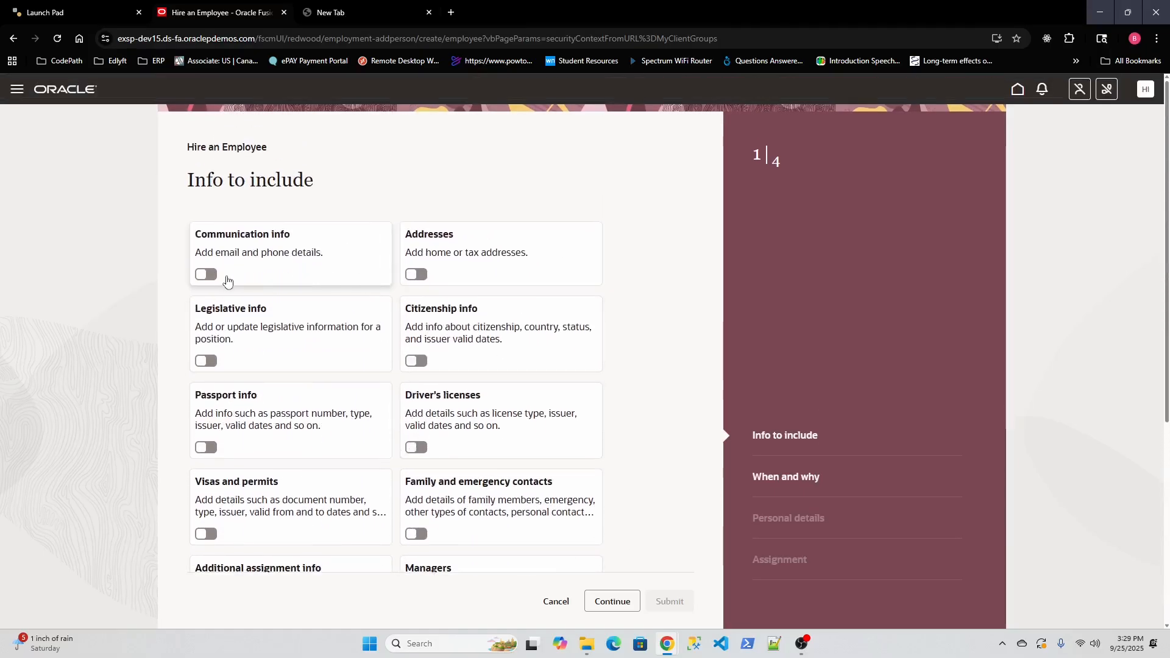
click(207, 275)
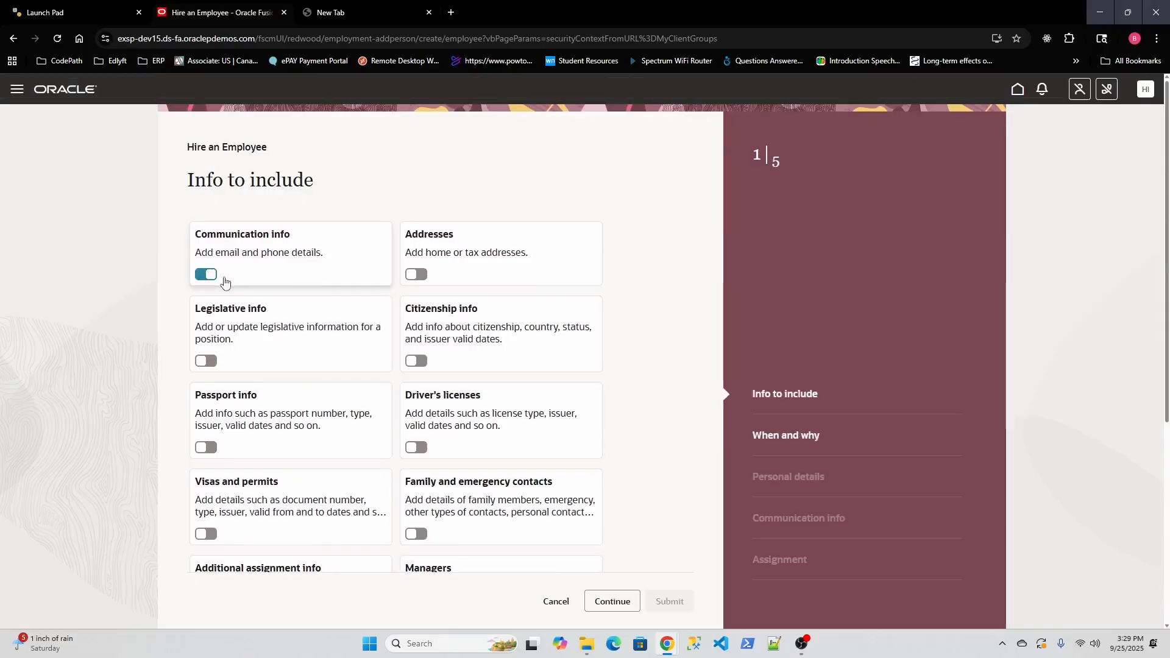
click(426, 275)
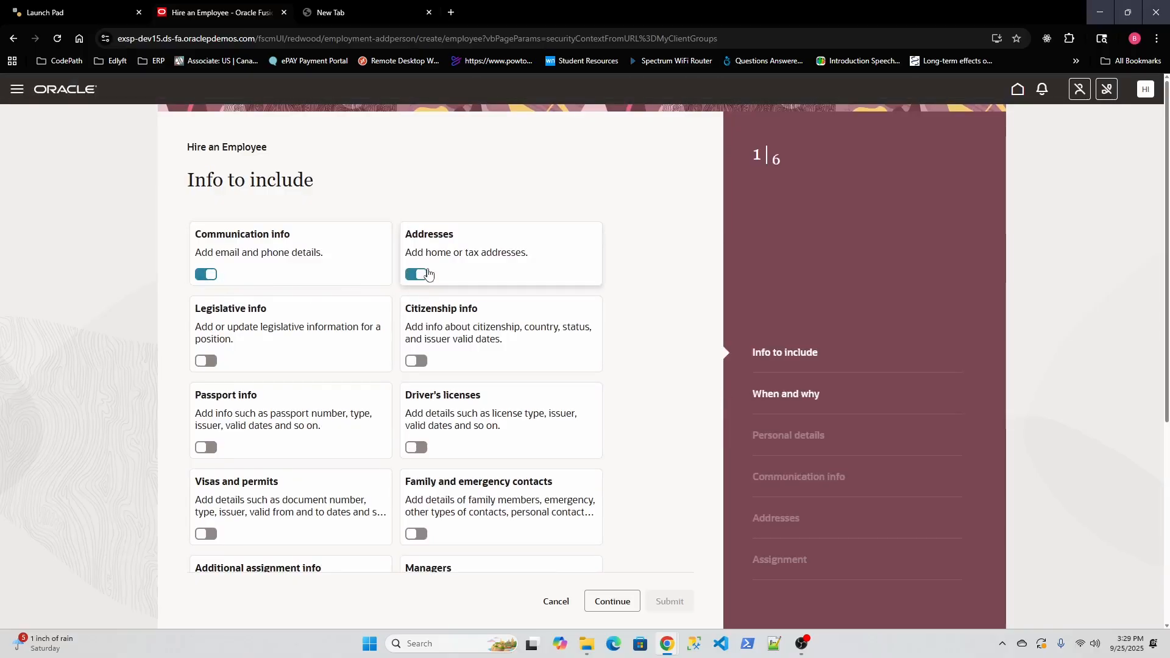
scroll(470, 282, down, 2)
scroll(593, 302, down, 1)
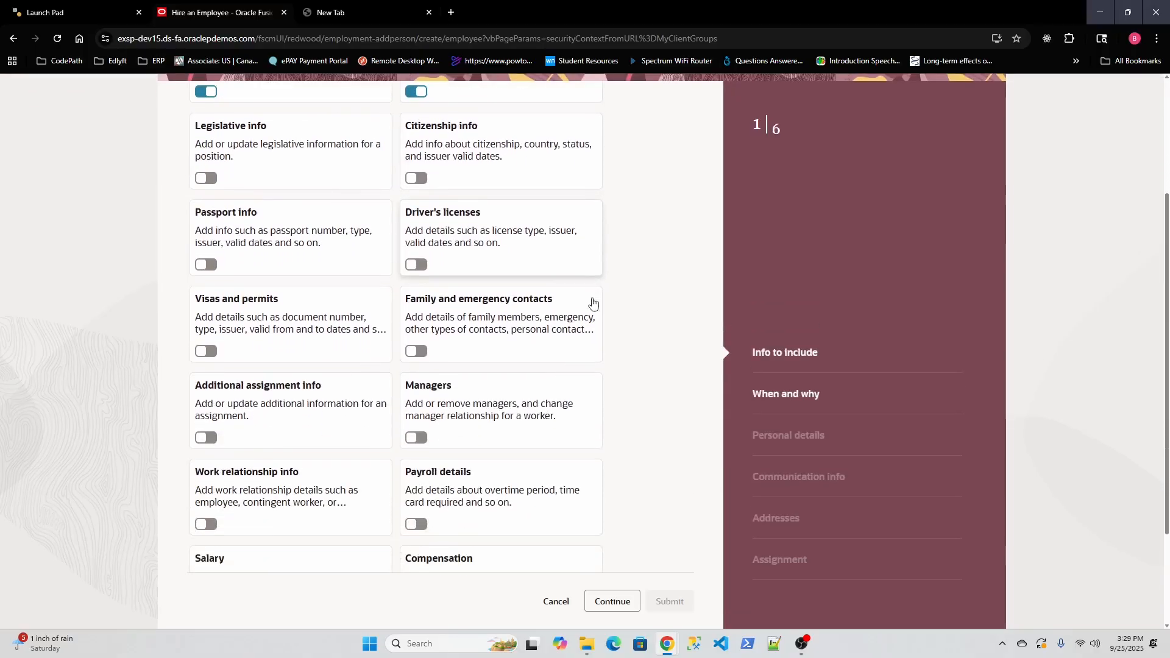
scroll(593, 303, down, 1)
scroll(593, 303, down, 1)
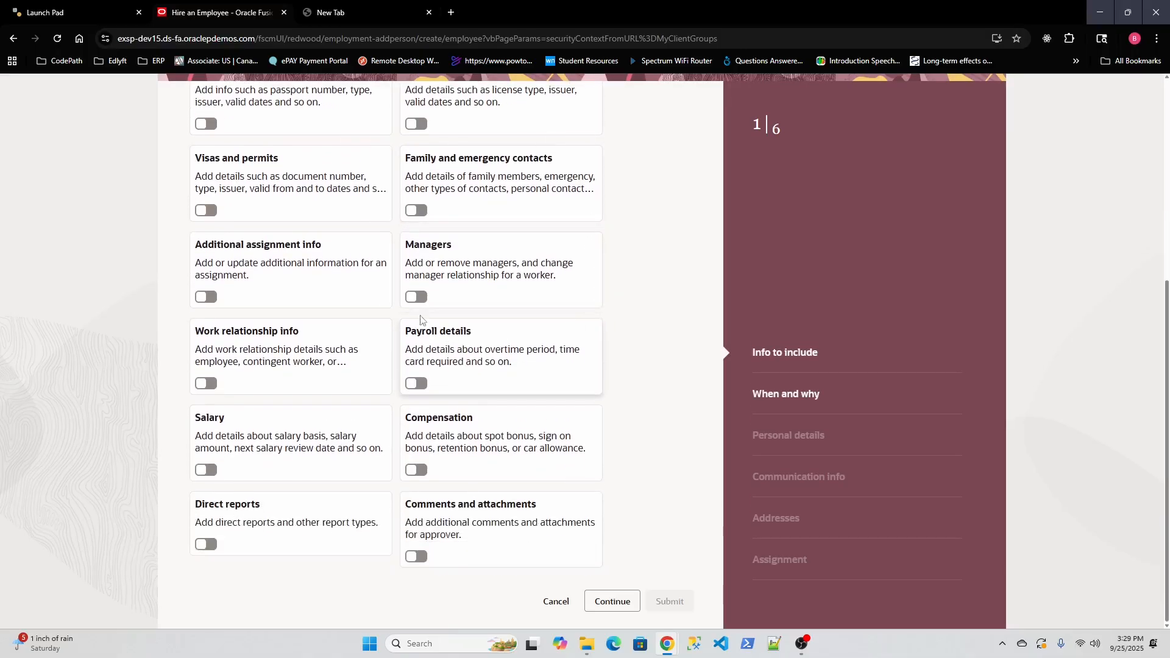
click(417, 297)
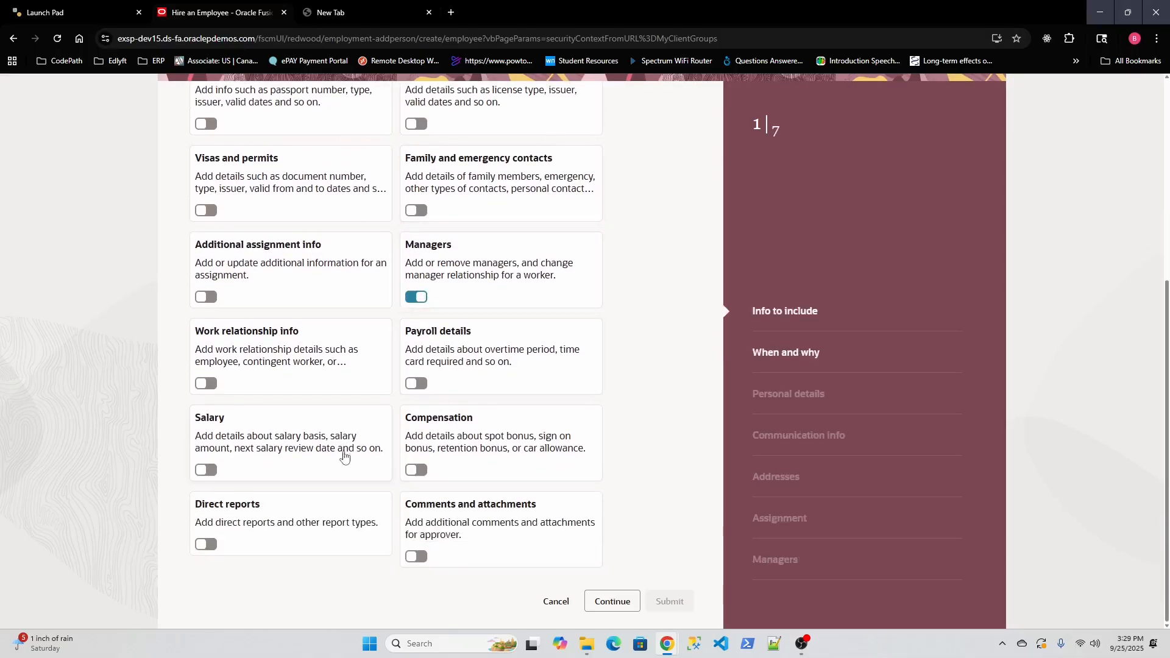
click(208, 470)
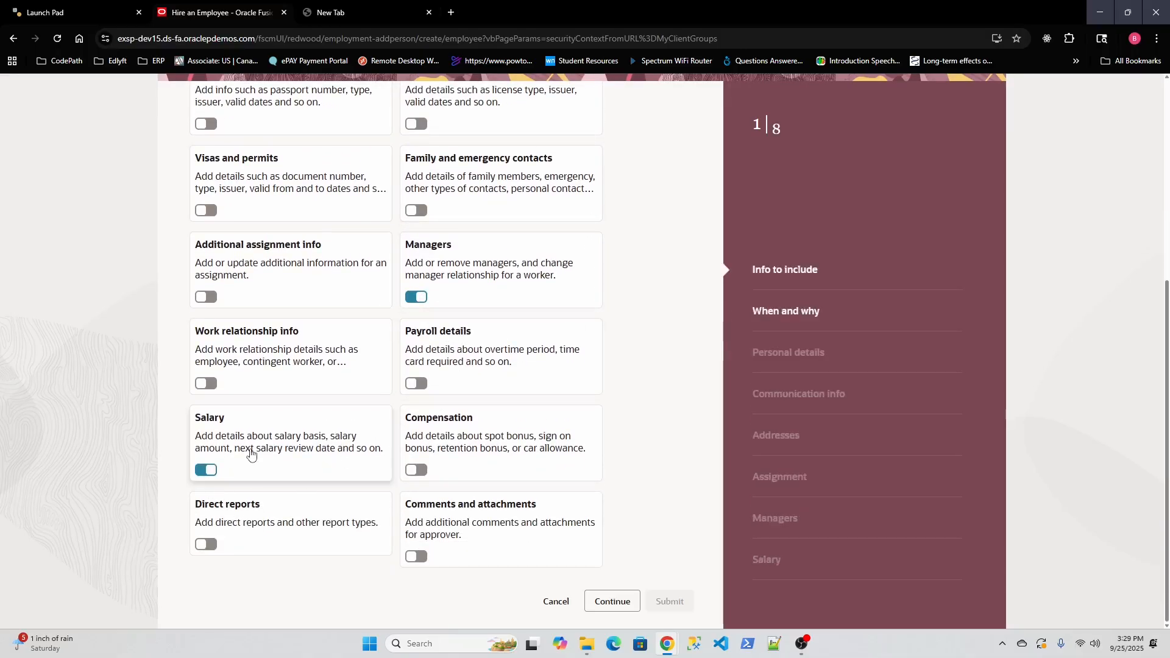
click(614, 603)
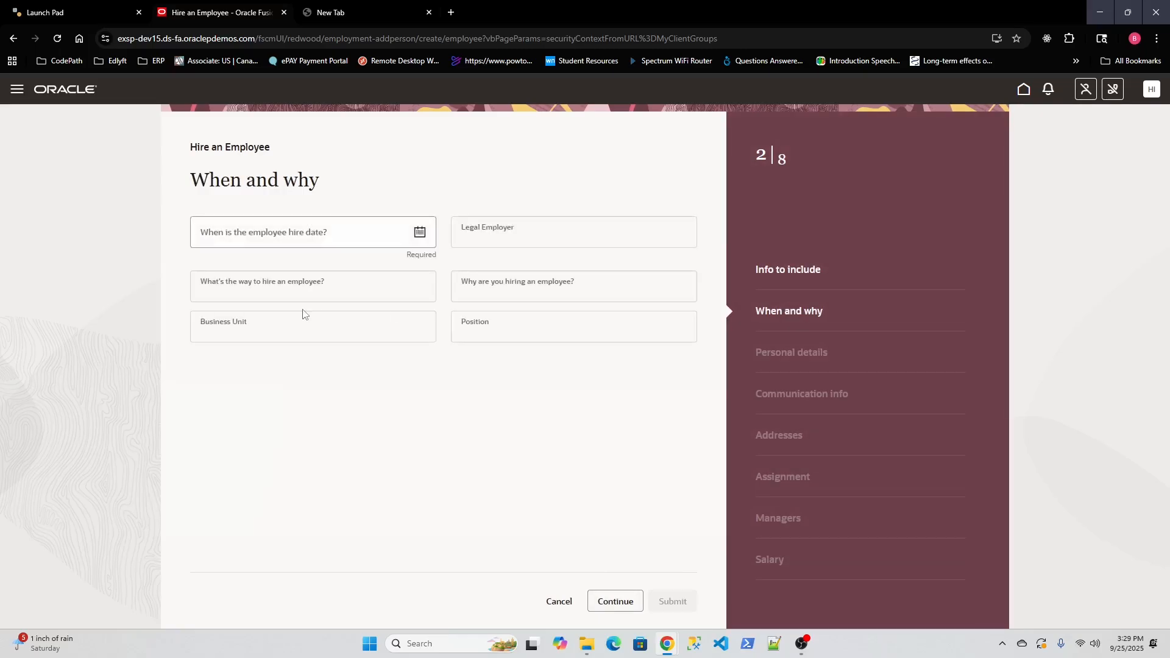
Step: Set hire date 9/25/25, legal employer US1 Legal Entity, action Hire, reason Hire to fill vacant position
click(420, 232)
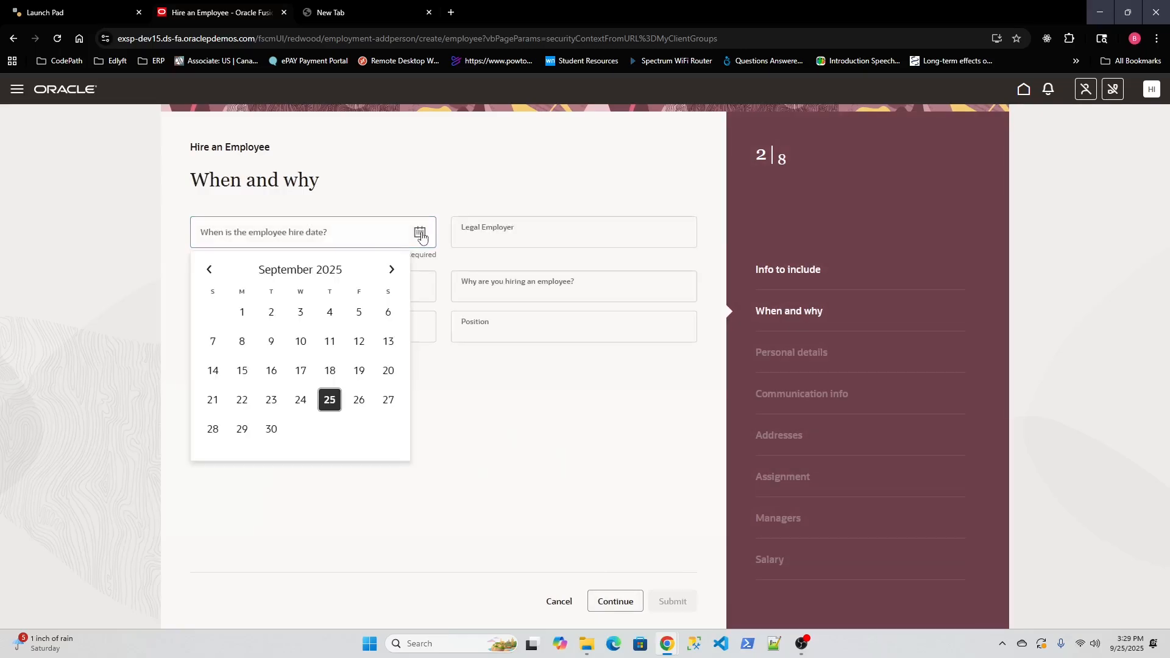
click(330, 400)
click(659, 232)
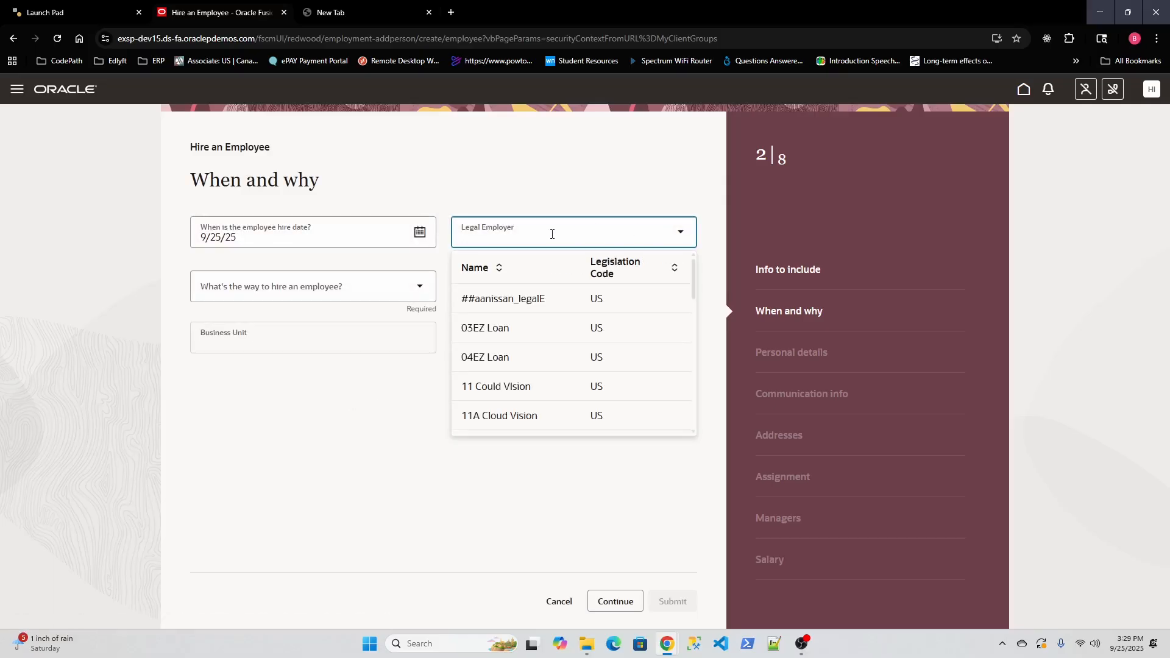
text(US1)
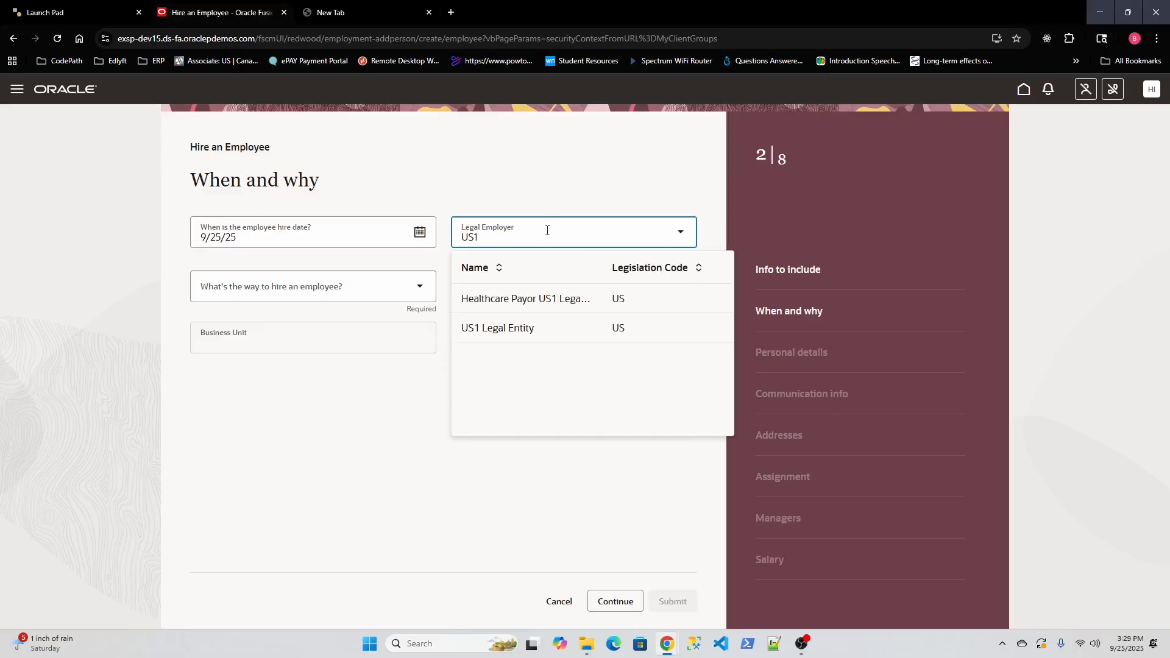
click(523, 332)
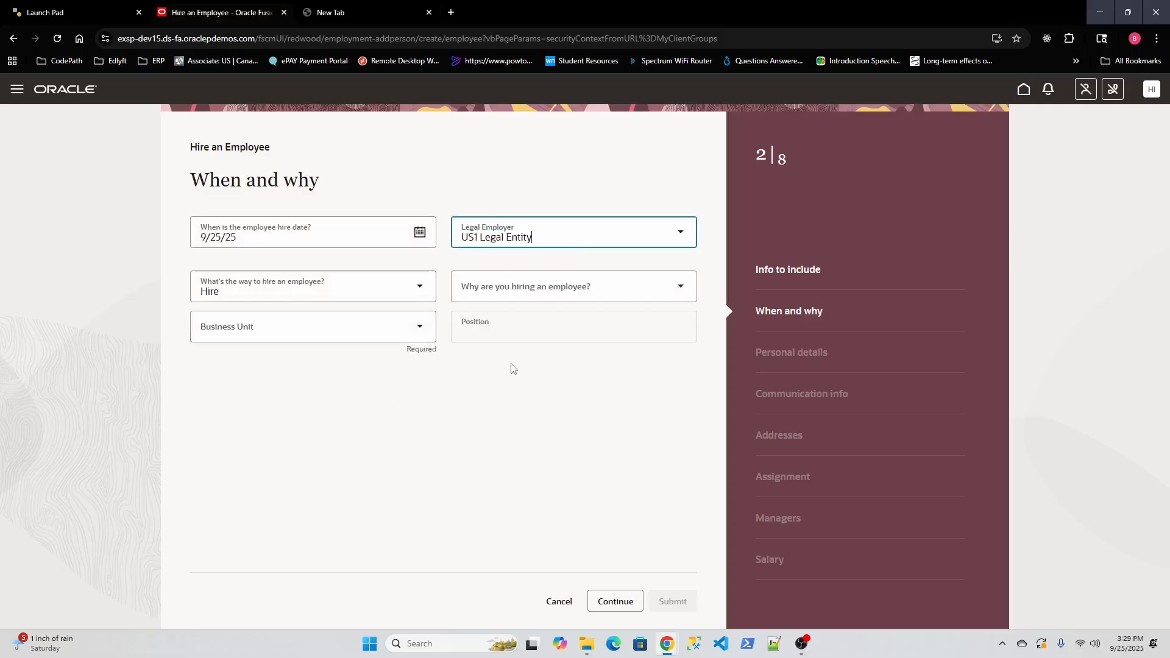
click(420, 288)
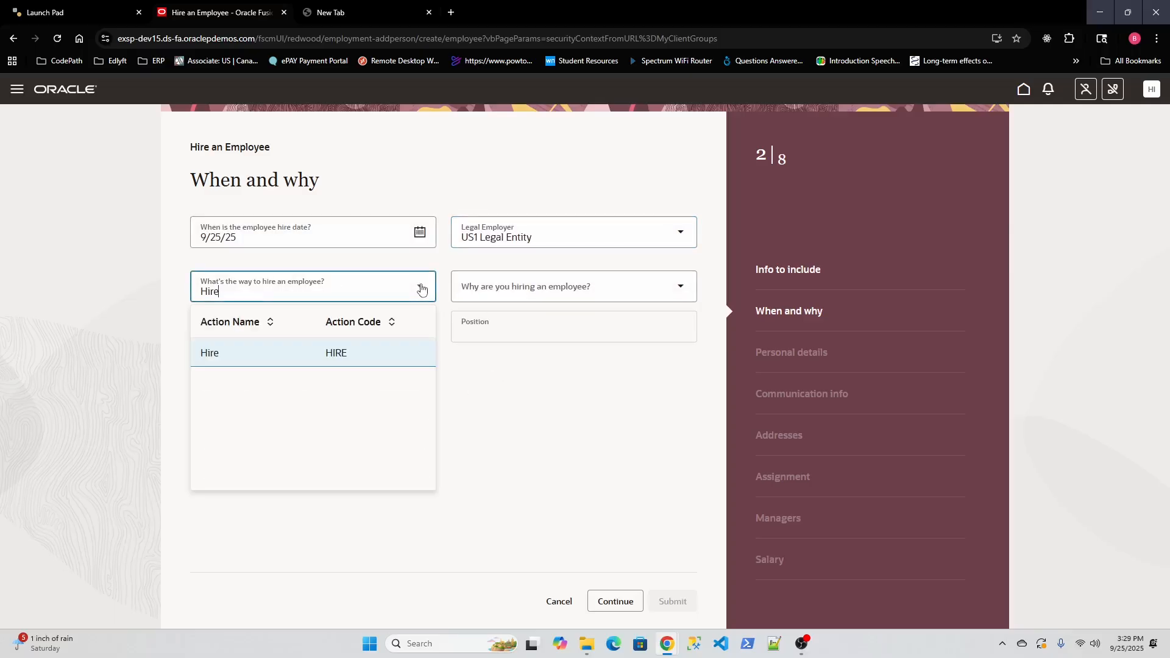
click(262, 354)
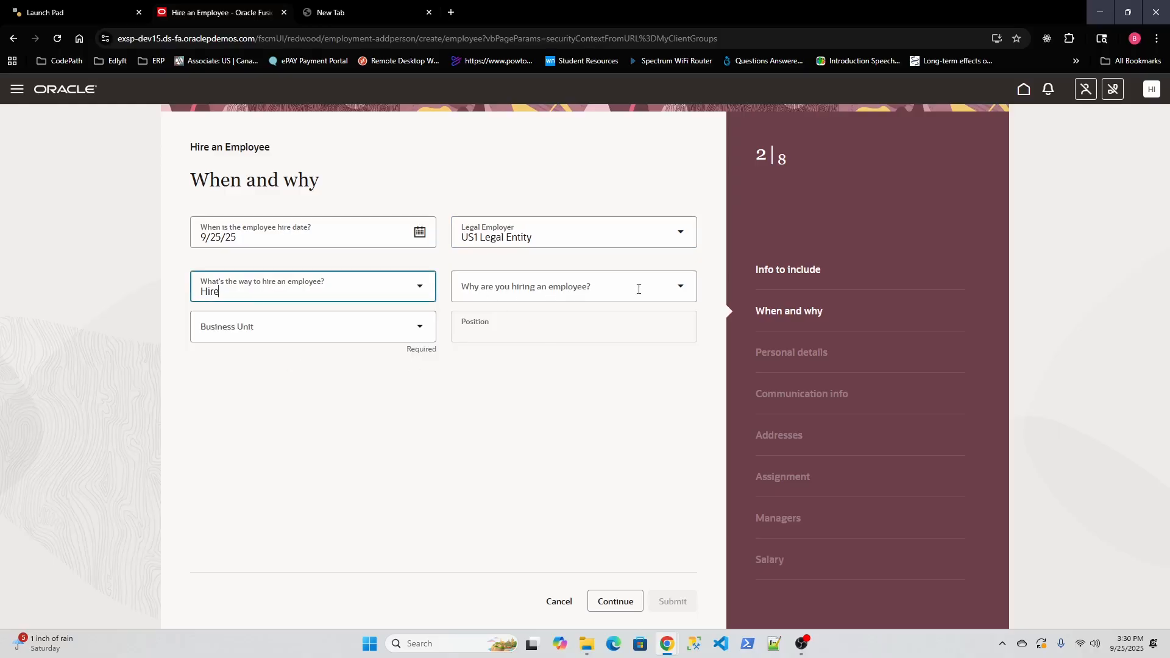
click(663, 288)
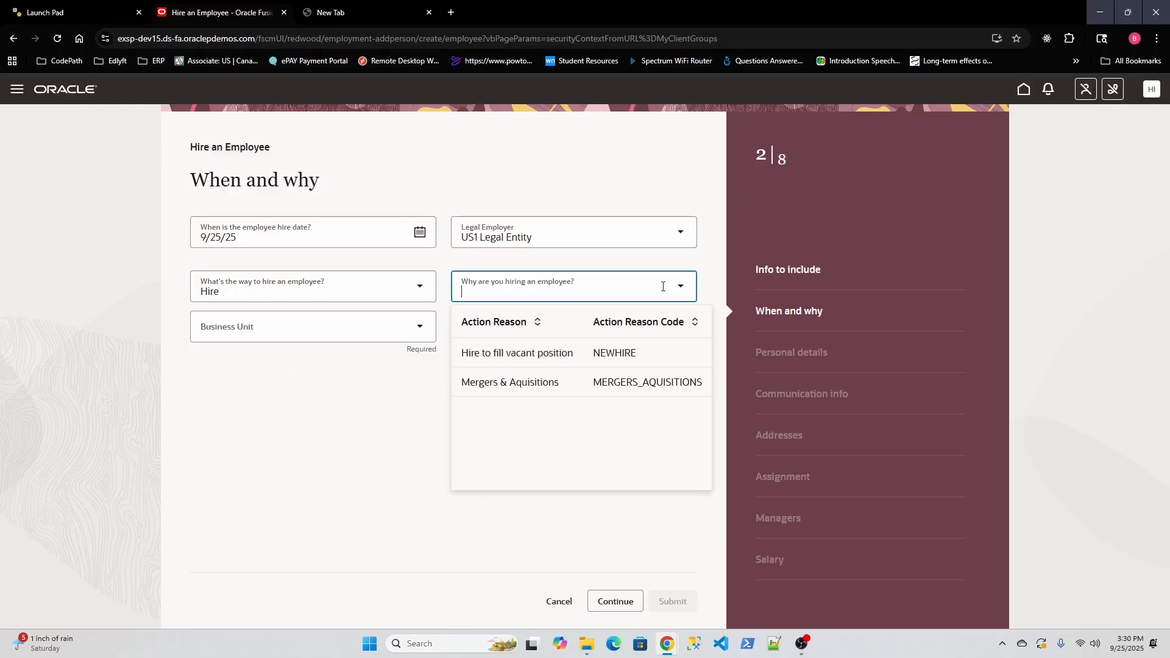
click(527, 354)
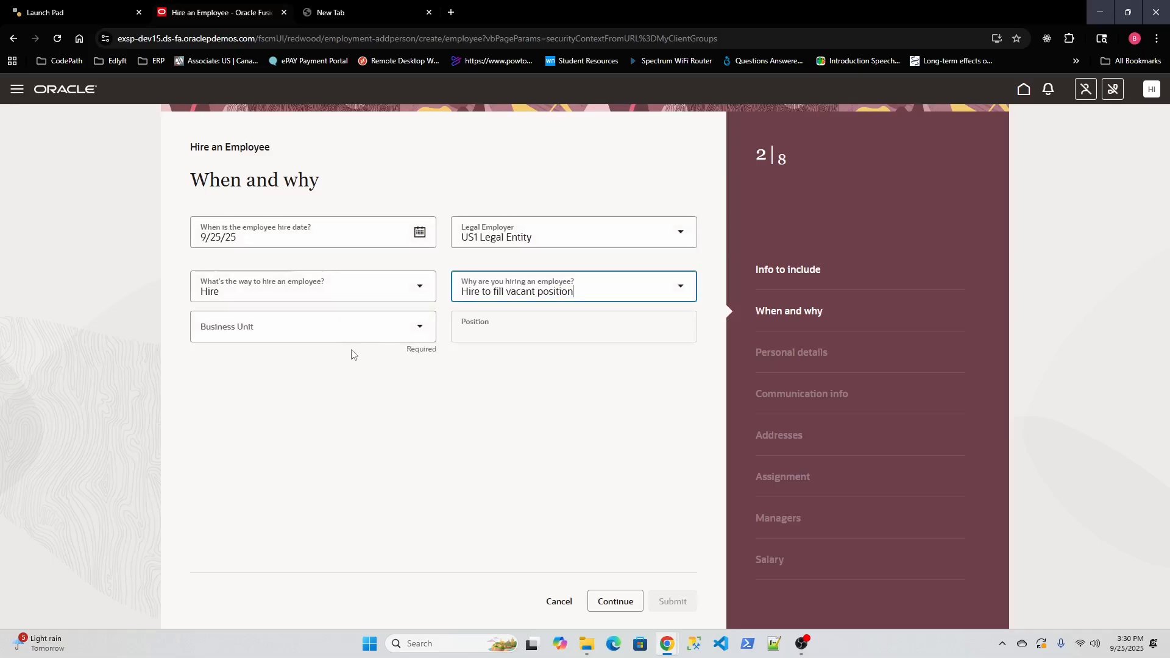
Step: Choose US1 Business Unit and position Asset Accountant, then continue to Personal details
click(371, 332)
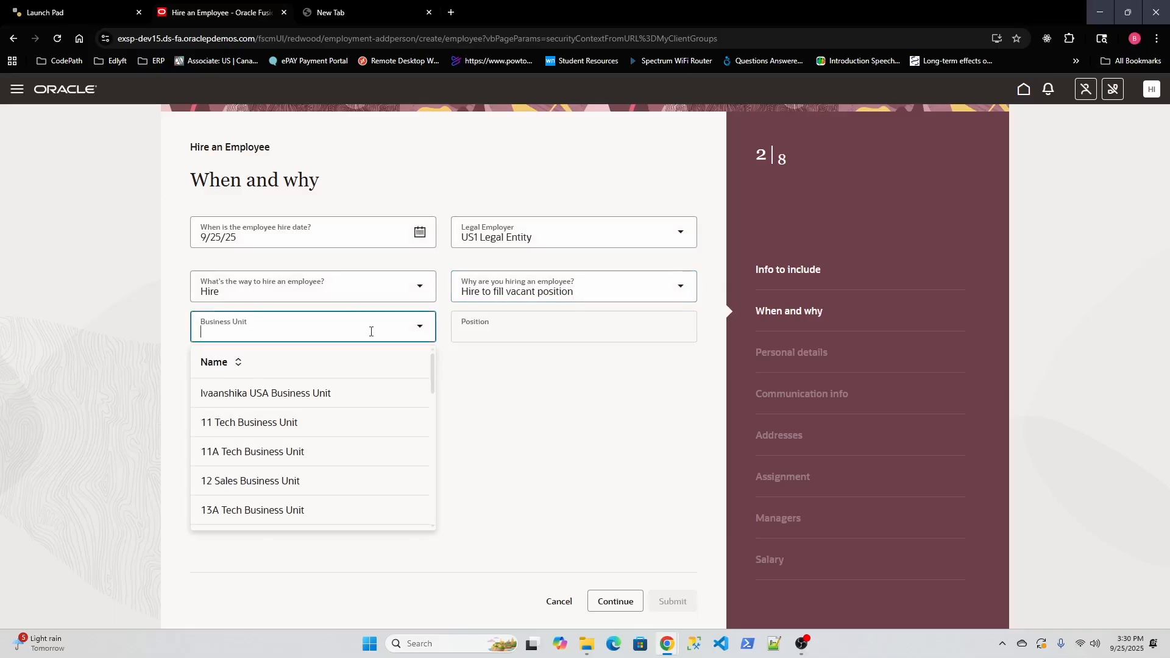
text(us1)
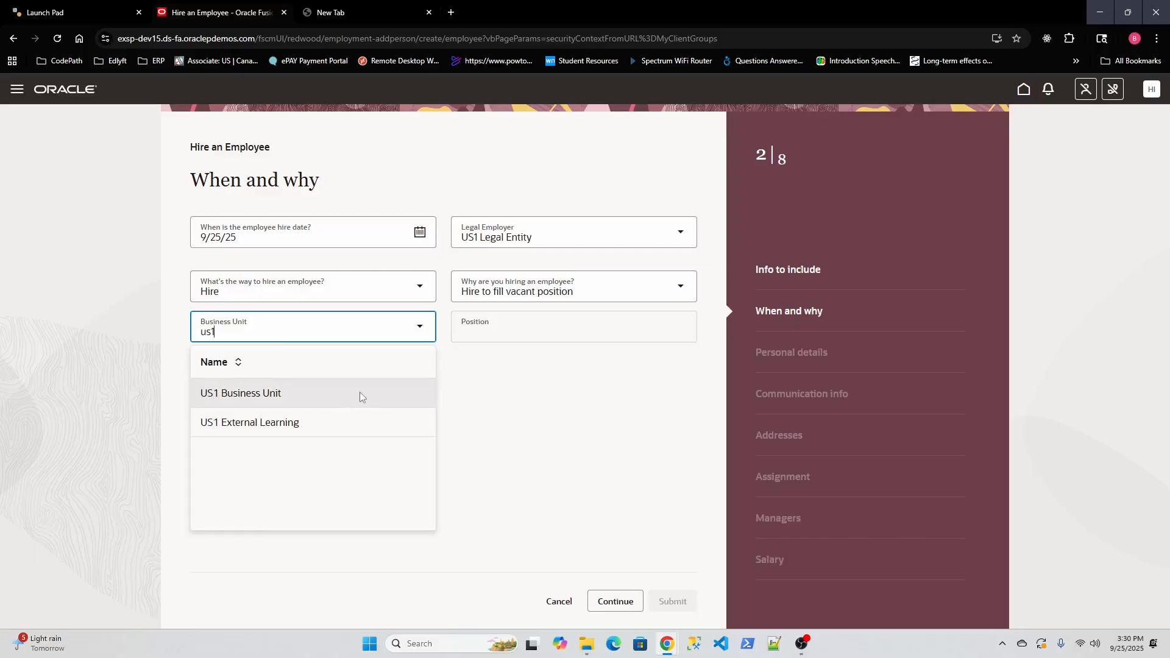
click(272, 394)
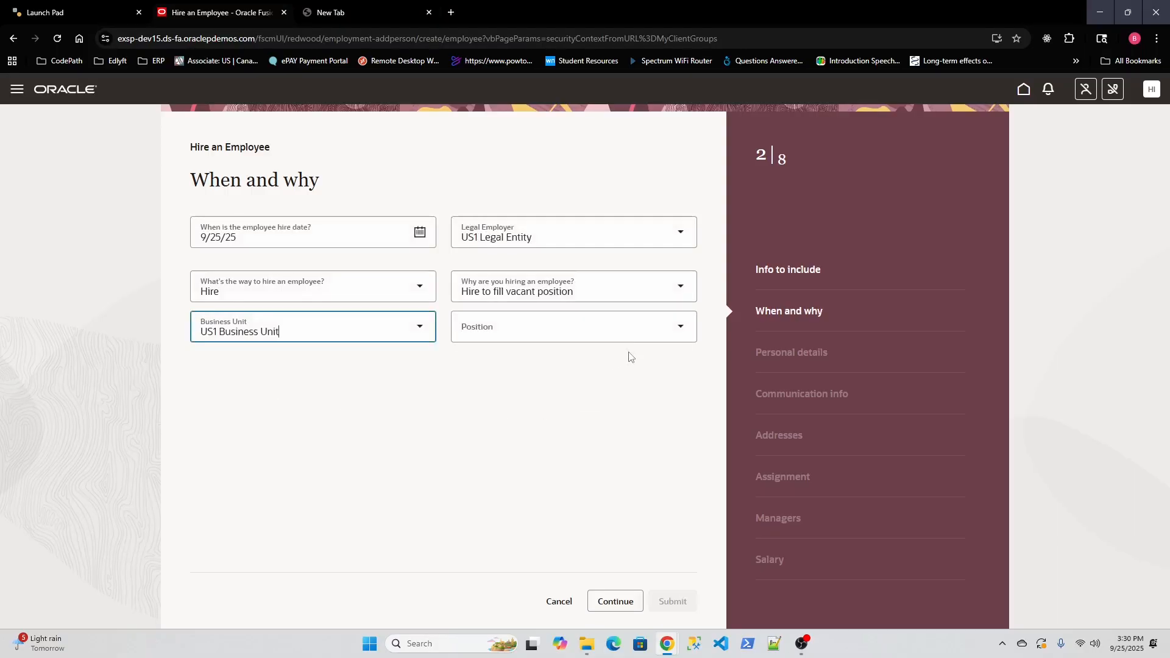
click(635, 336)
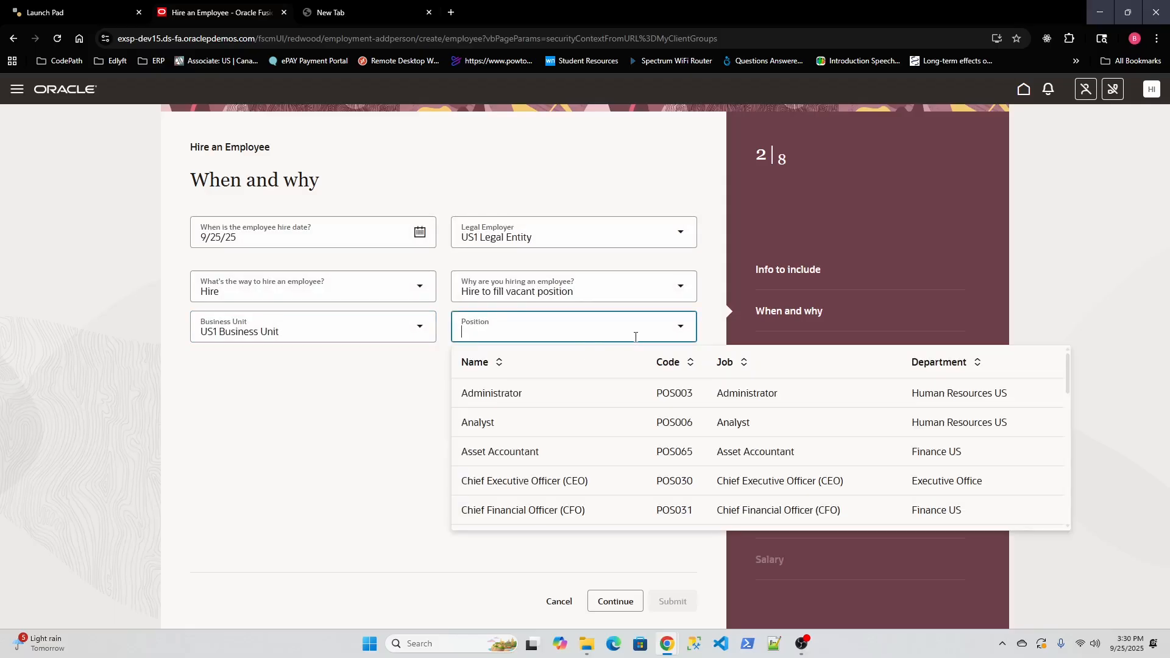
click(522, 426)
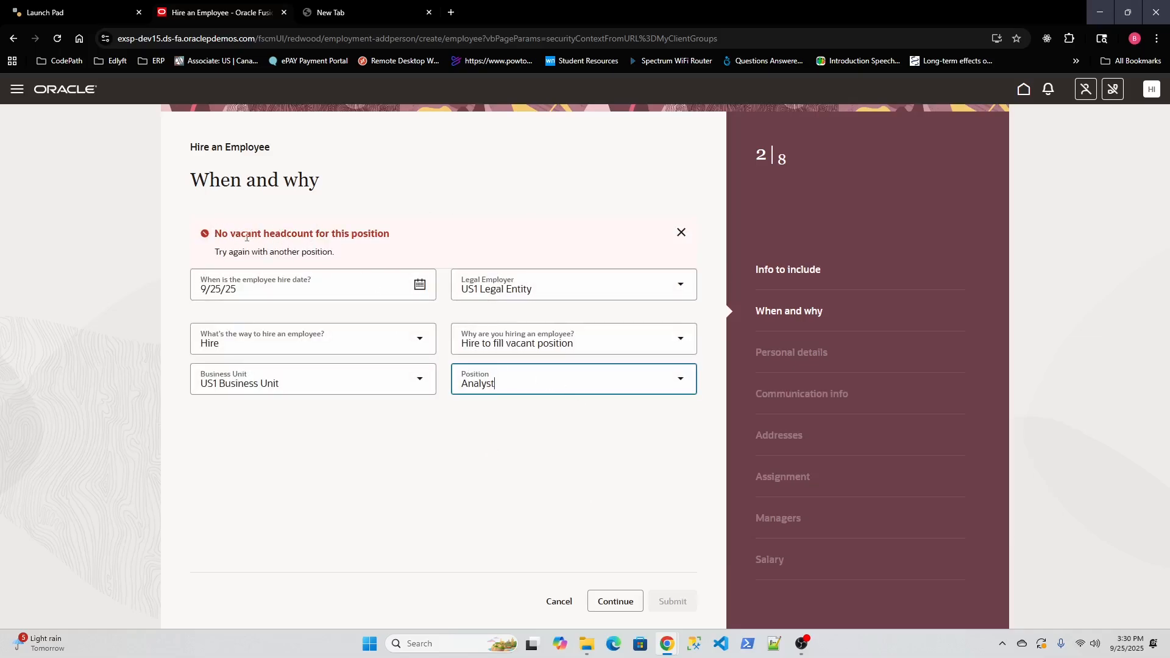
click(541, 379)
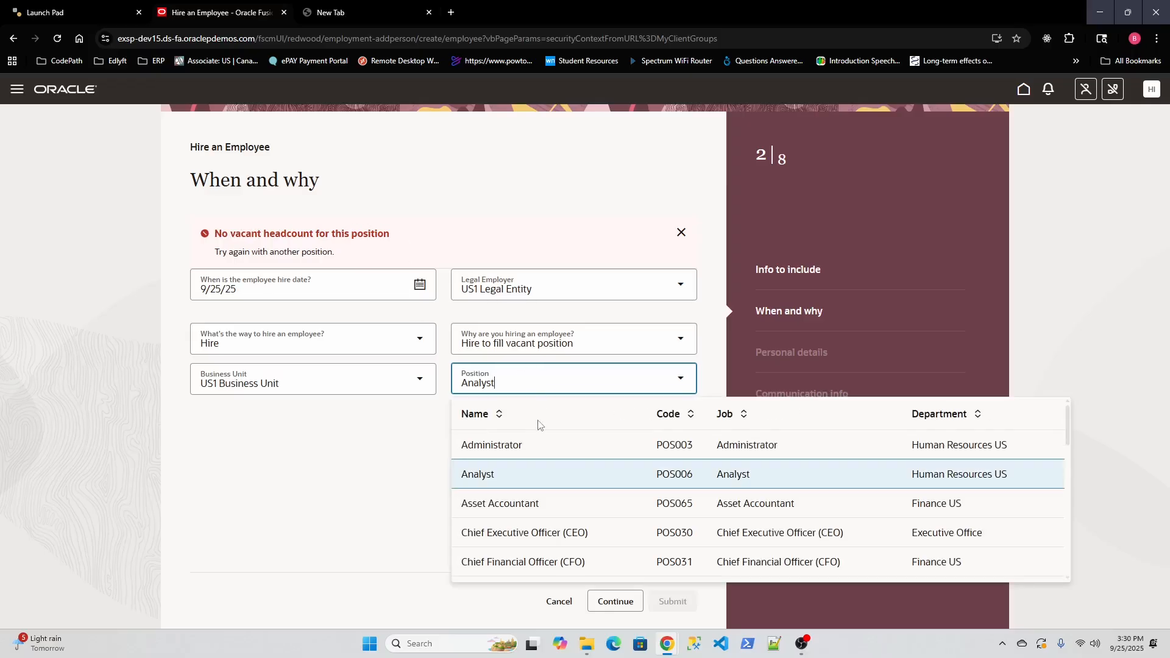
click(540, 505)
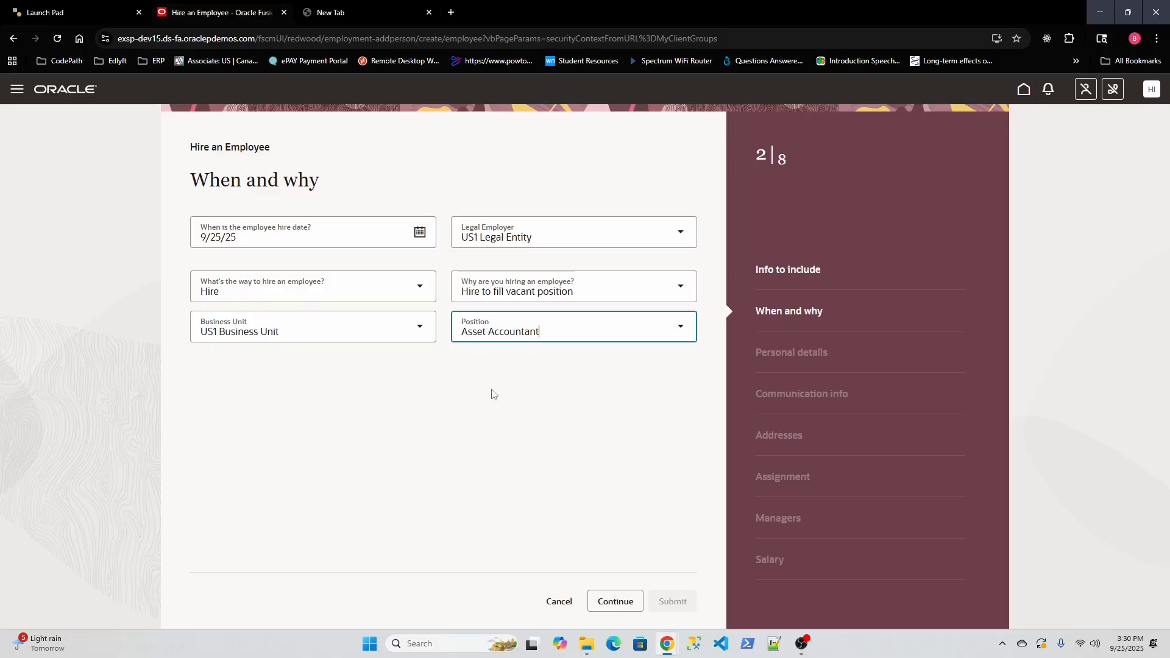
click(611, 601)
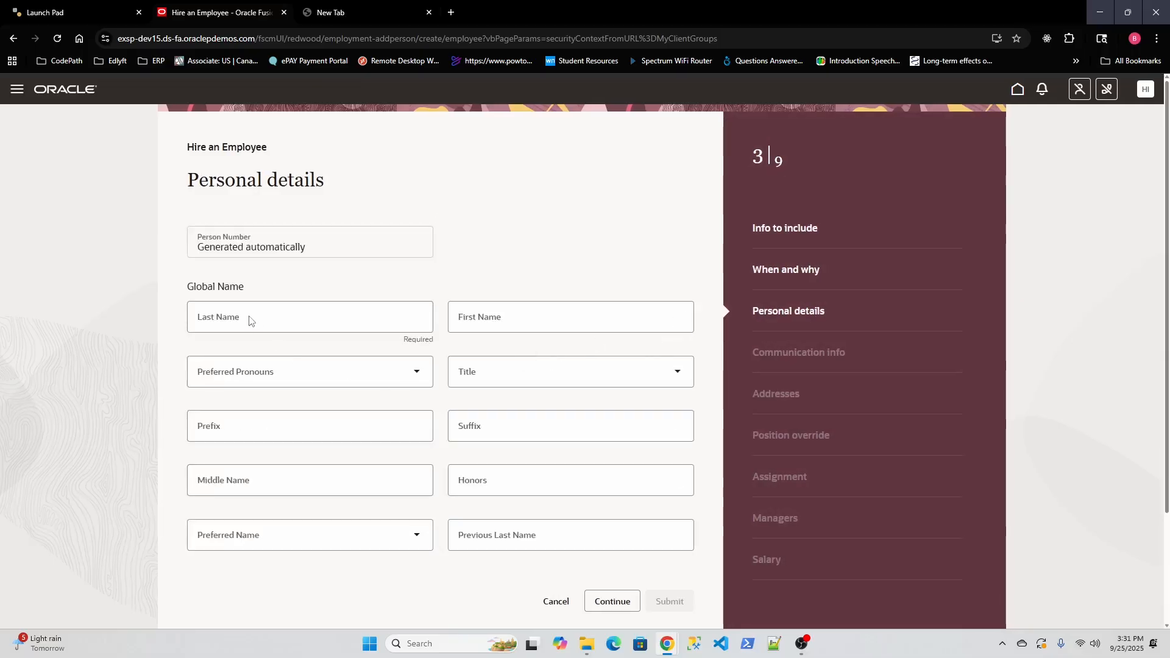
Step: Enter the new hire's last and first names and set gender to Male
click(268, 324)
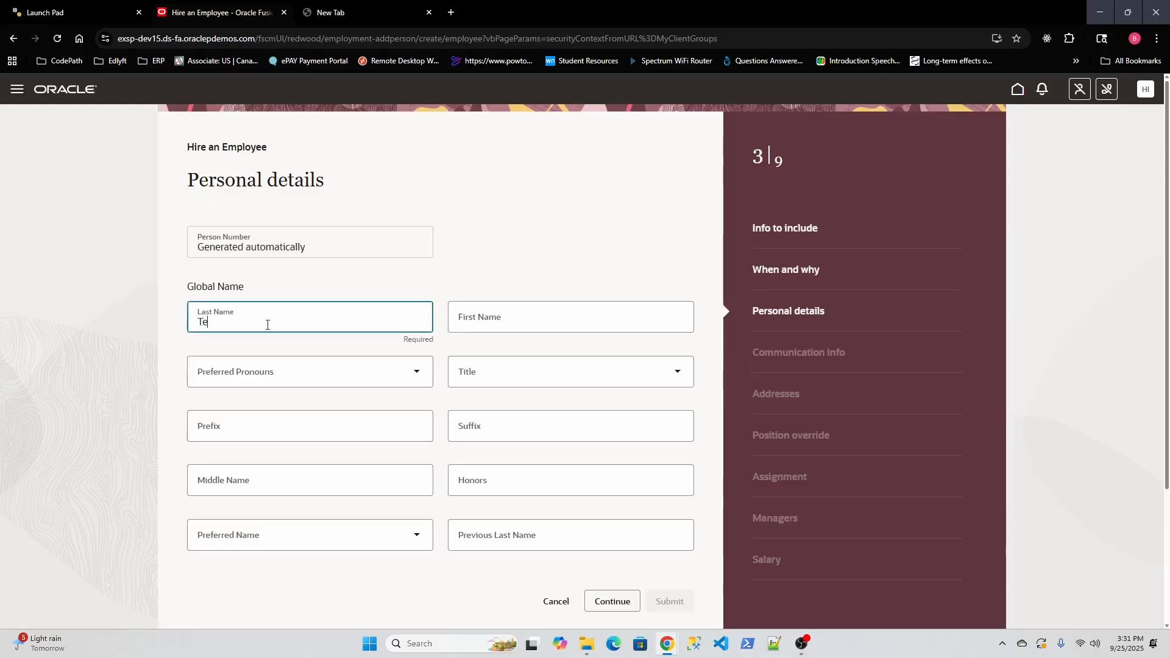
click(527, 322)
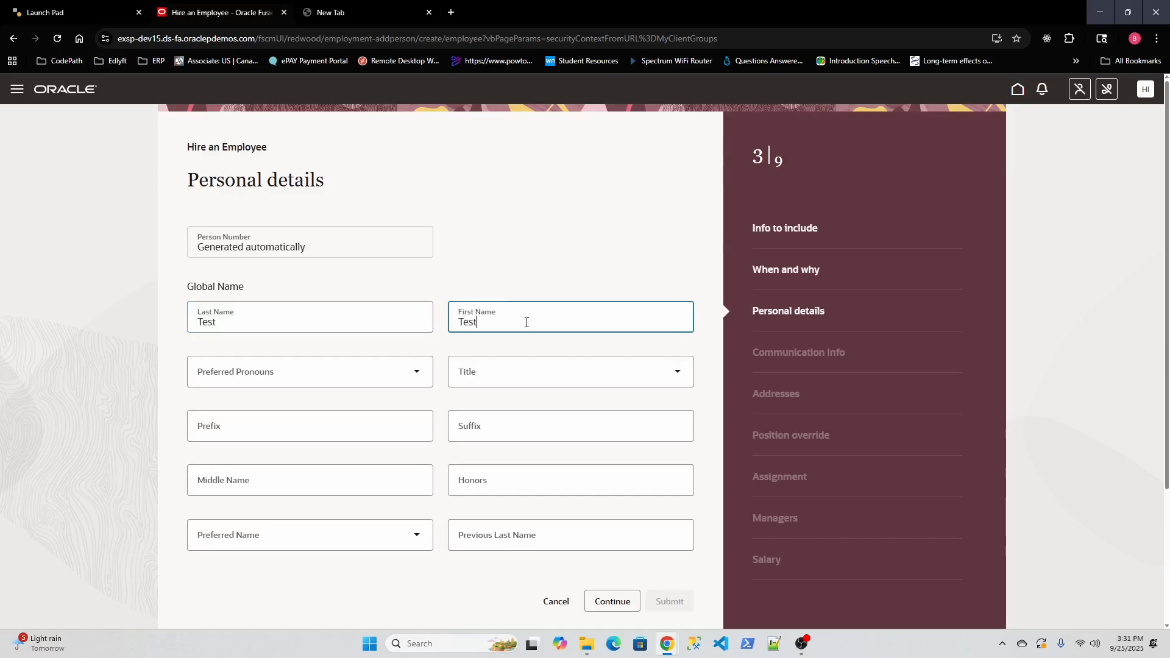
scroll(525, 385, down, 2)
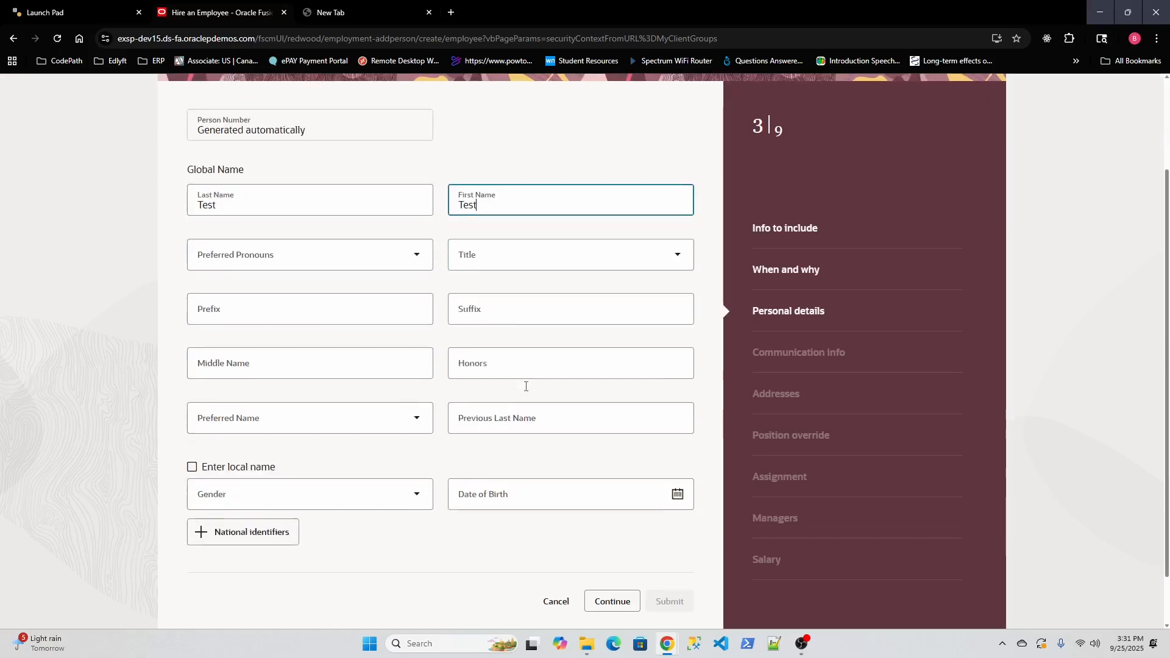
scroll(284, 419, down, 1)
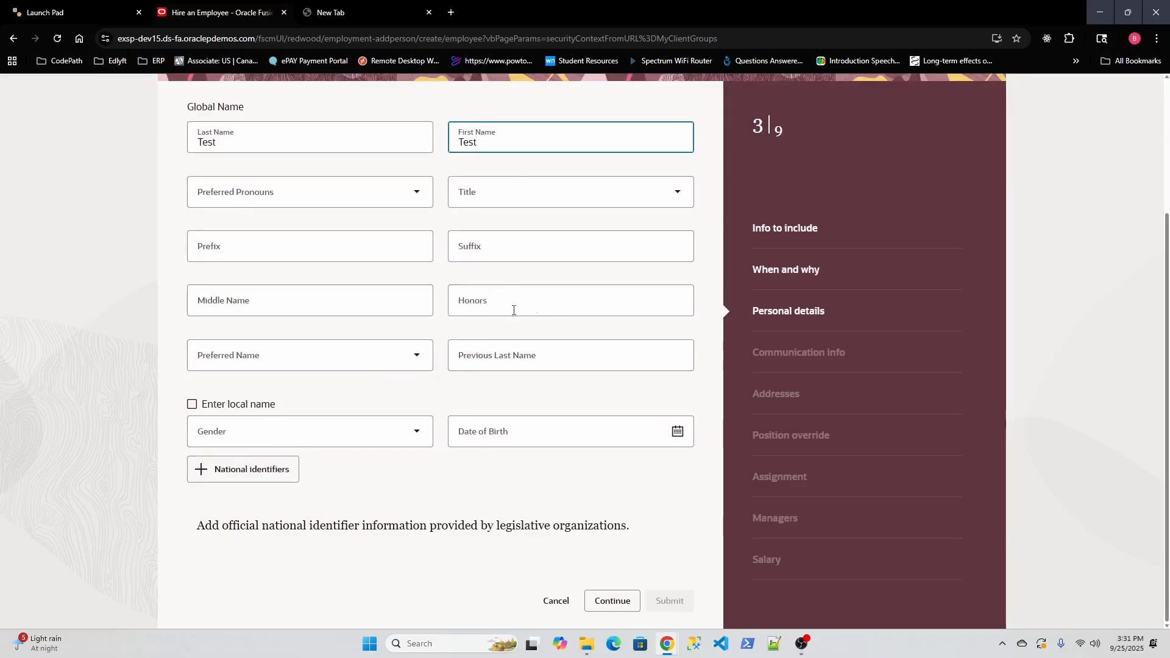
click(361, 433)
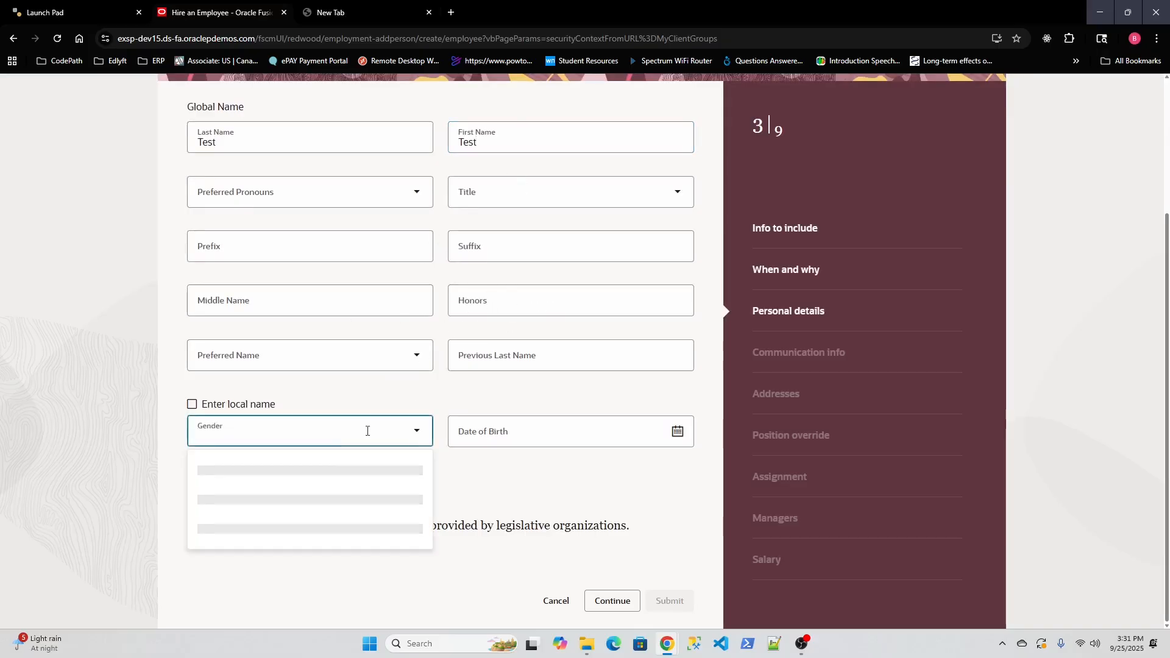
click(294, 497)
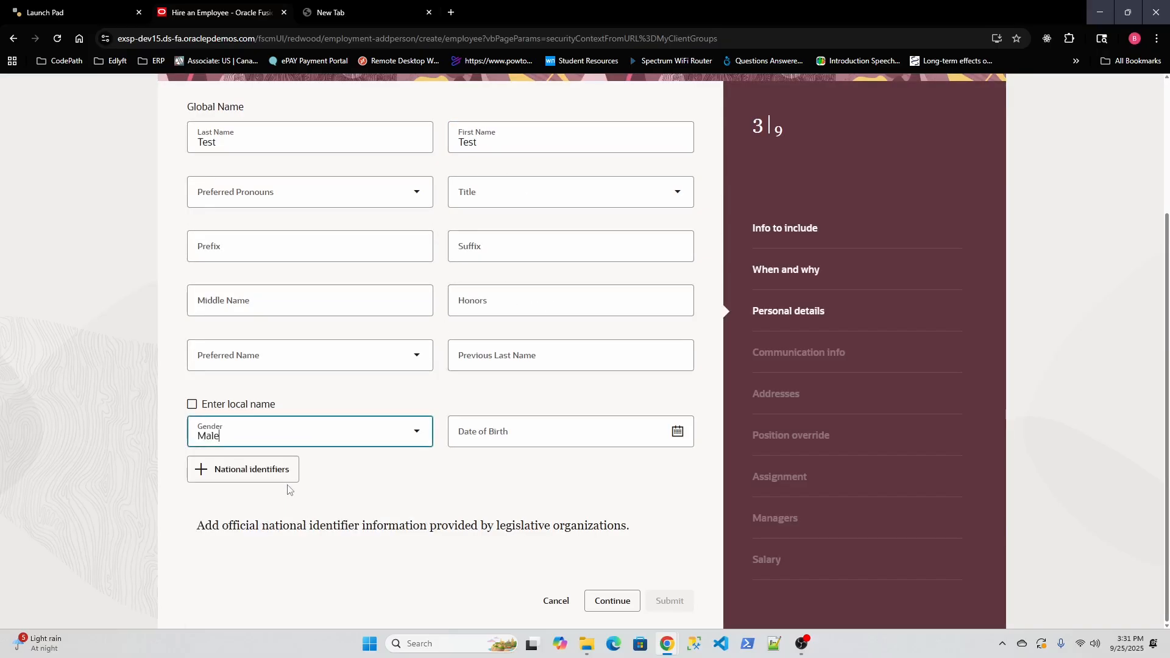
Step: Set the date of birth to 9/25/1990
click(677, 431)
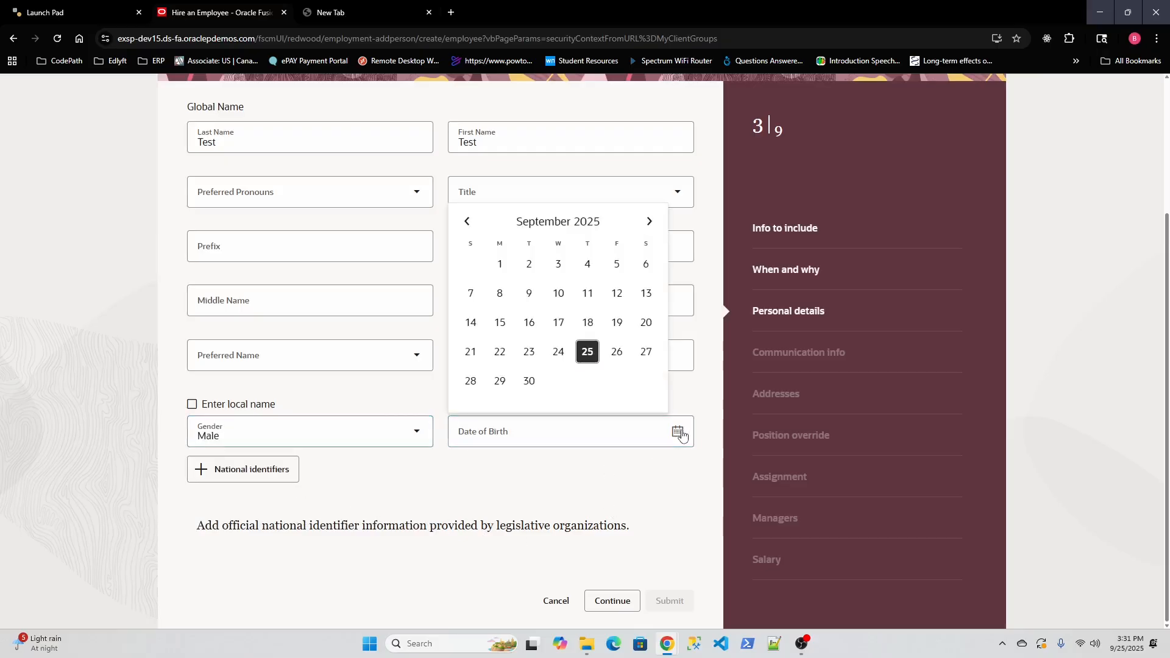
click(588, 351)
key(BackSpace)
key(BackSpace)
text(1990)
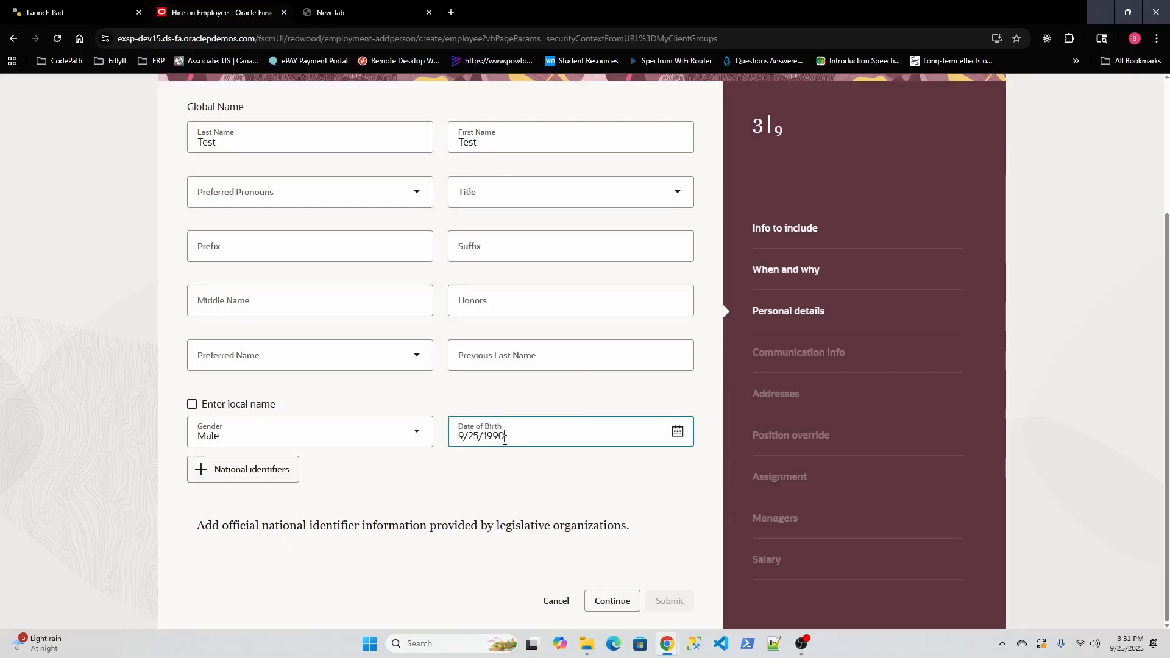
click(510, 493)
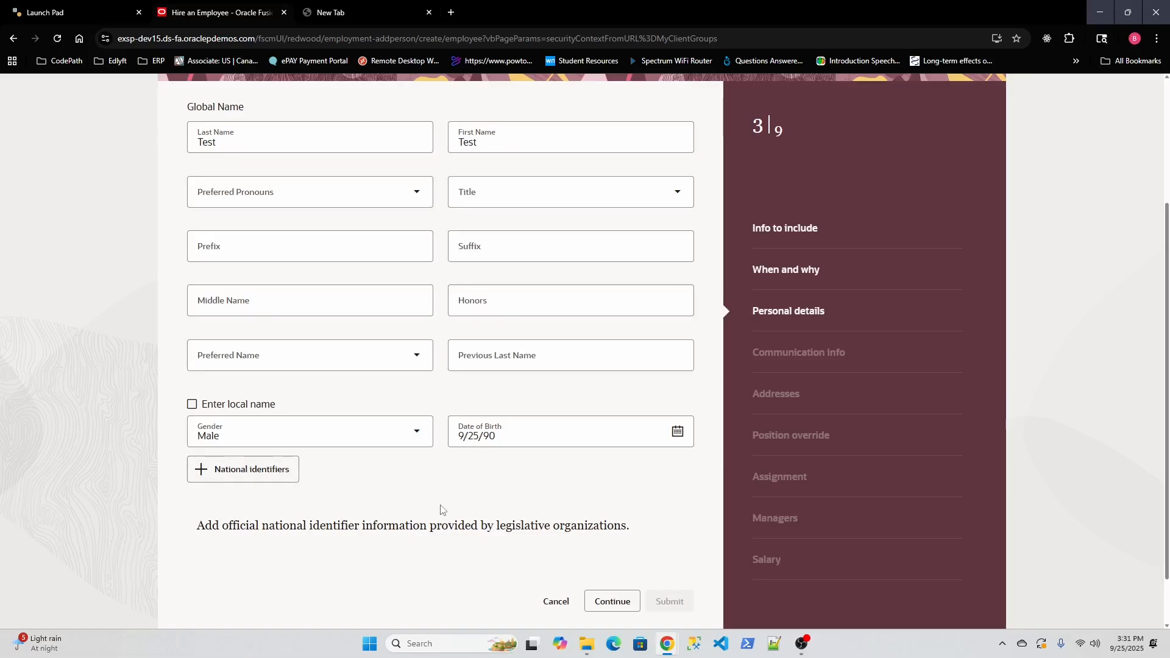
Step: Add a Social Security Number national identifier and enter the ID number
click(225, 481)
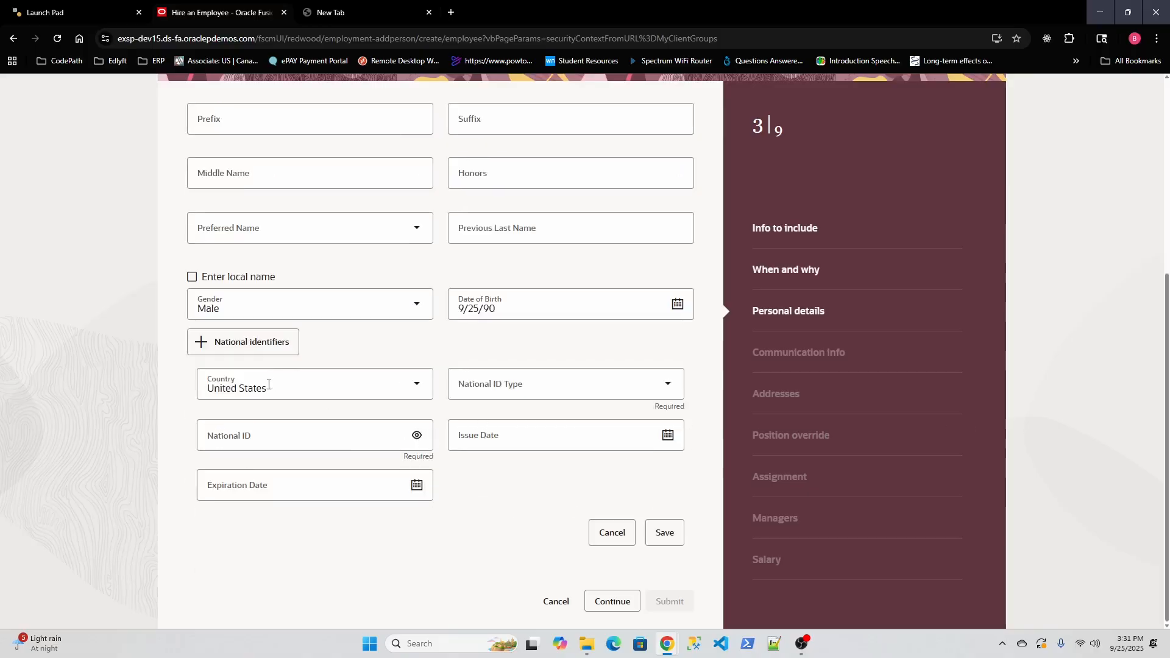
click(537, 386)
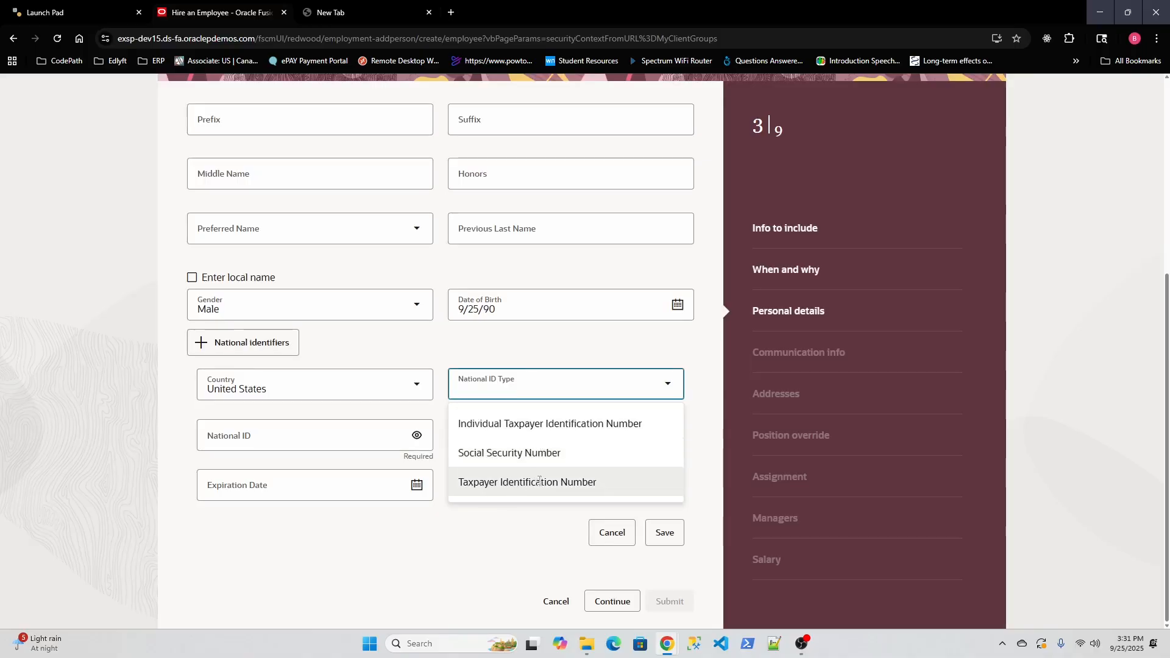
click(540, 452)
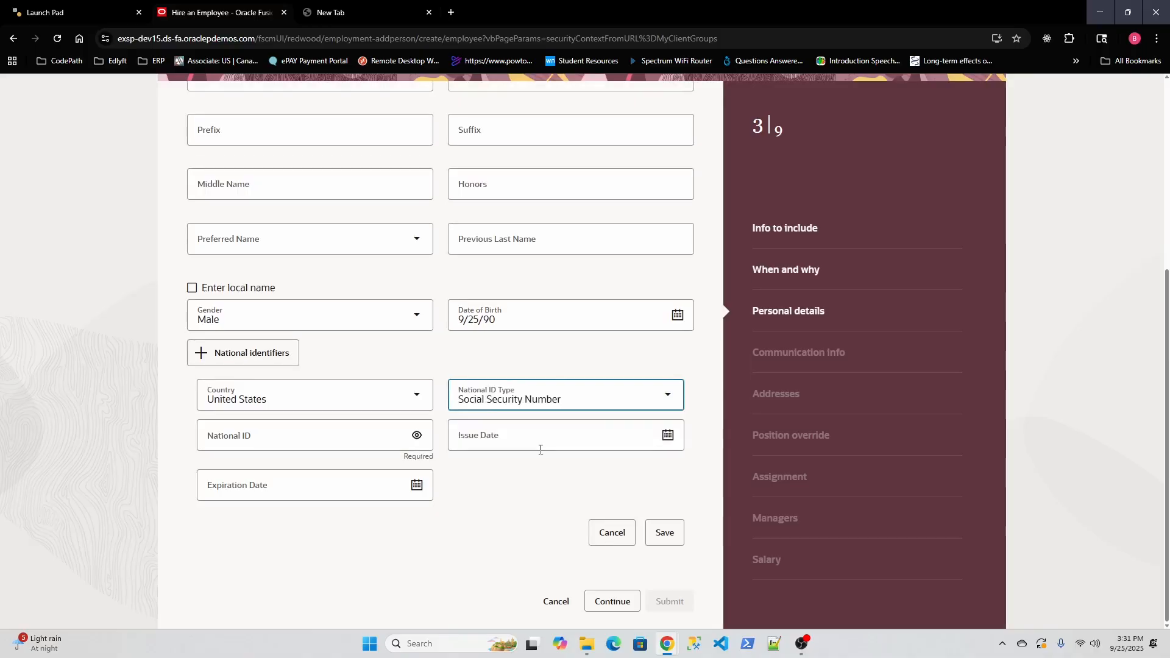
click(285, 438)
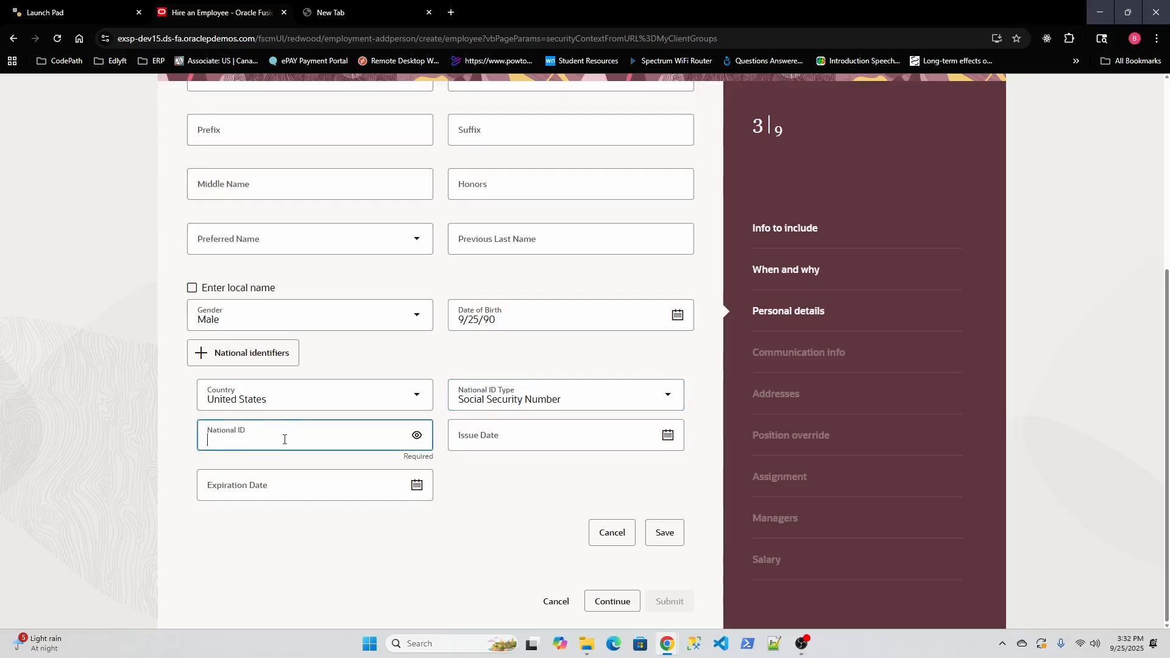
text(1234)
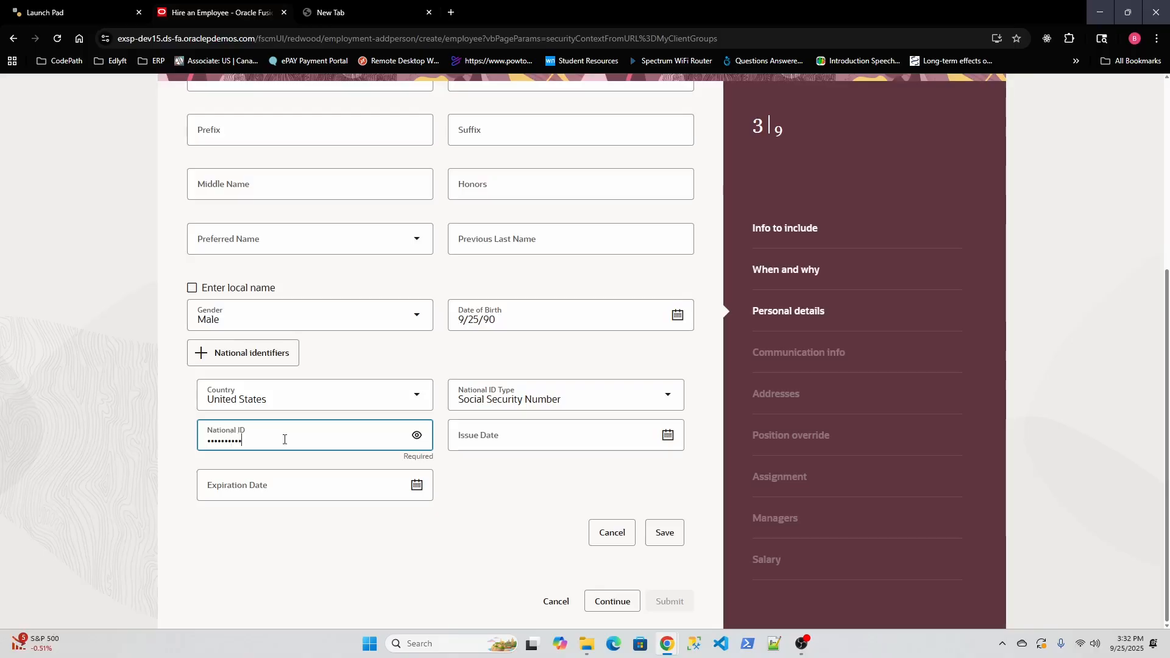
text(•)
Step: Set the national identifier's issue date to 9/25/20
click(667, 435)
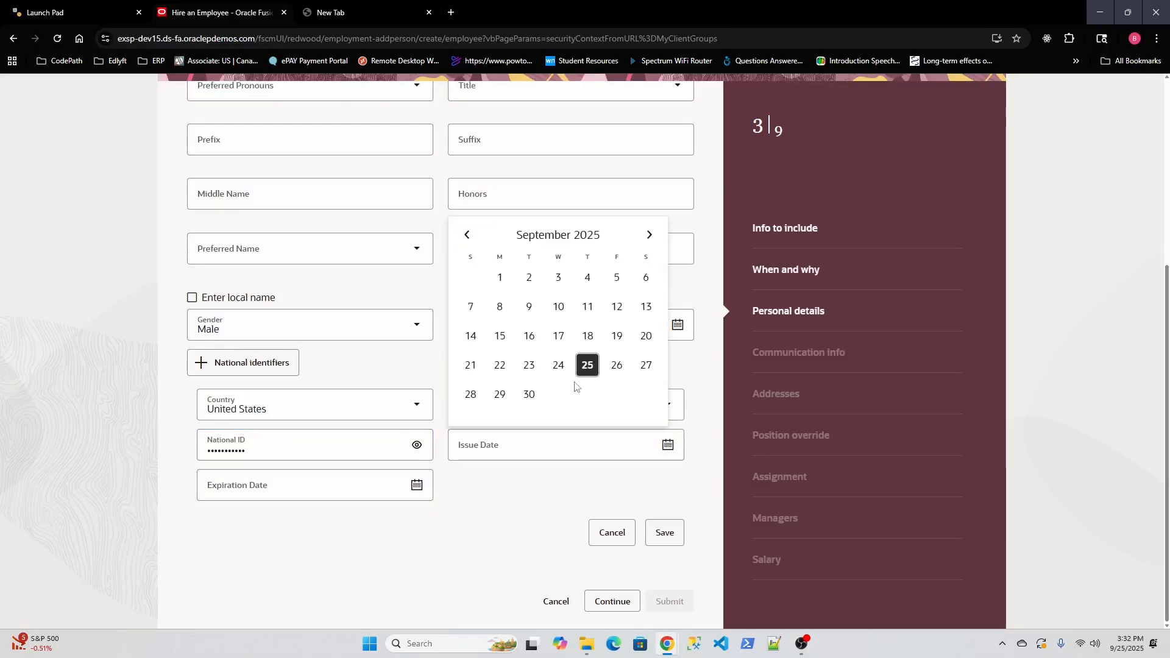
click(588, 365)
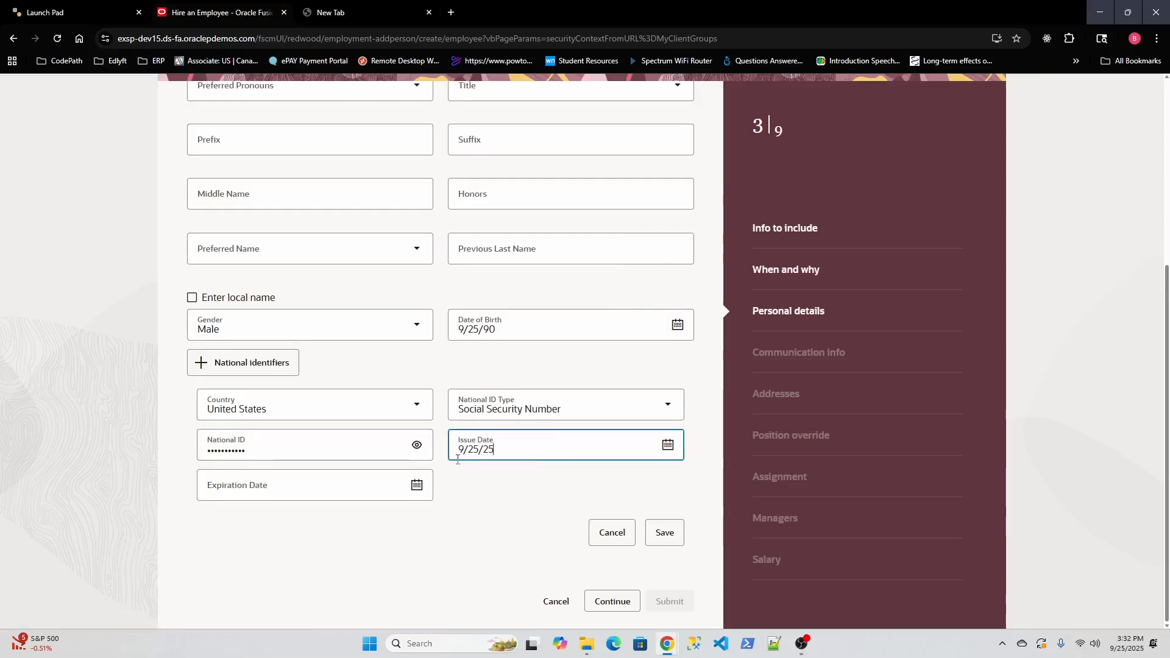
key(BackSpace)
text(20)
click(554, 507)
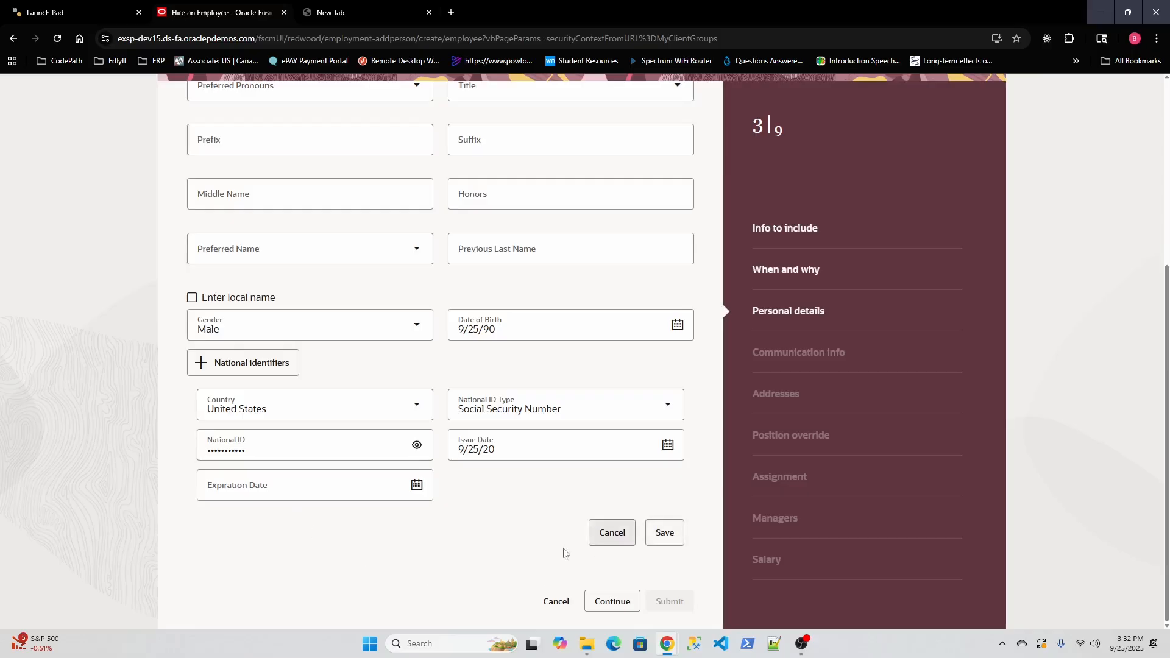
Step: Re-enter the national ID value and retry saving after the nine-digit validation errors
click(668, 536)
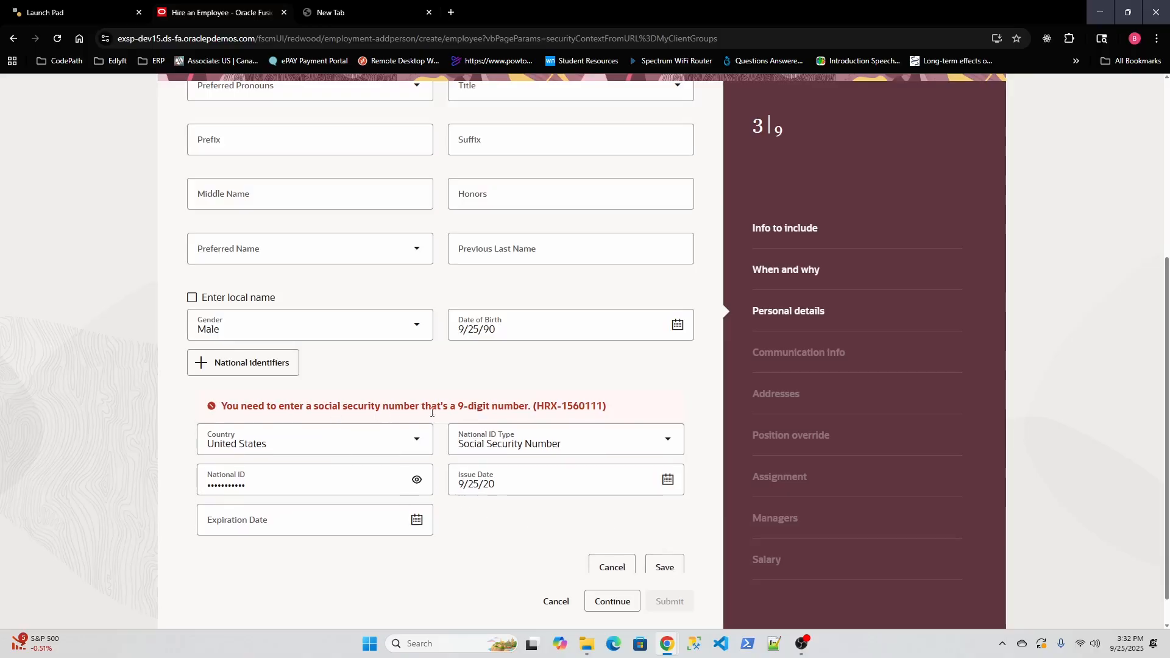
drag(277, 488, 186, 491)
text(•)
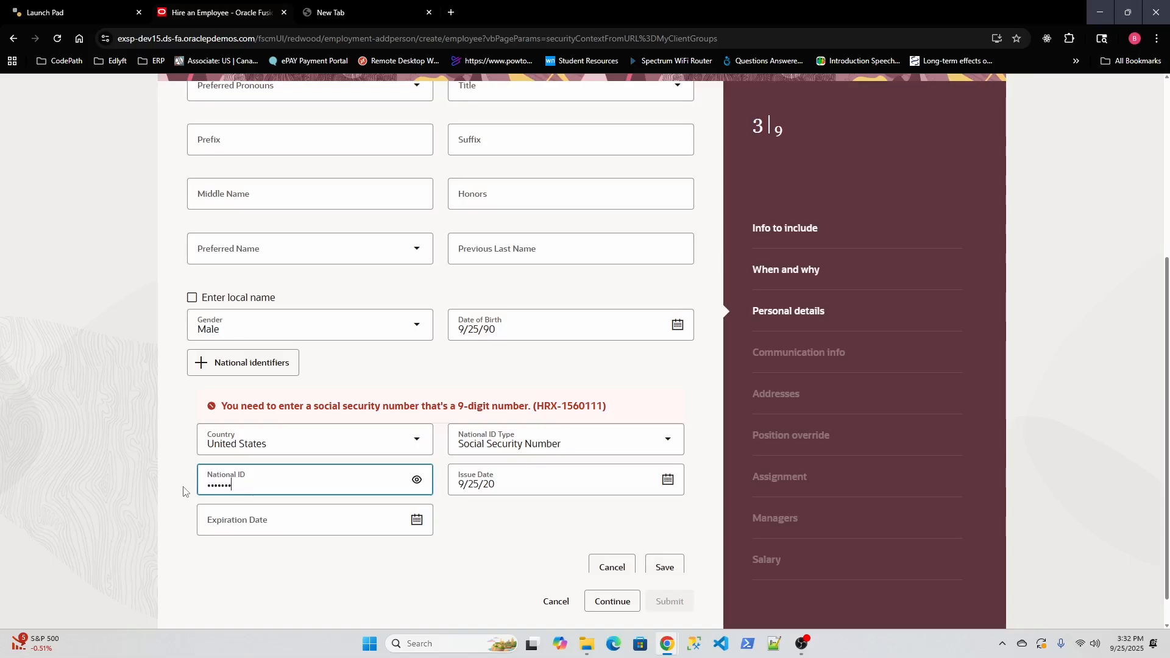
click(521, 528)
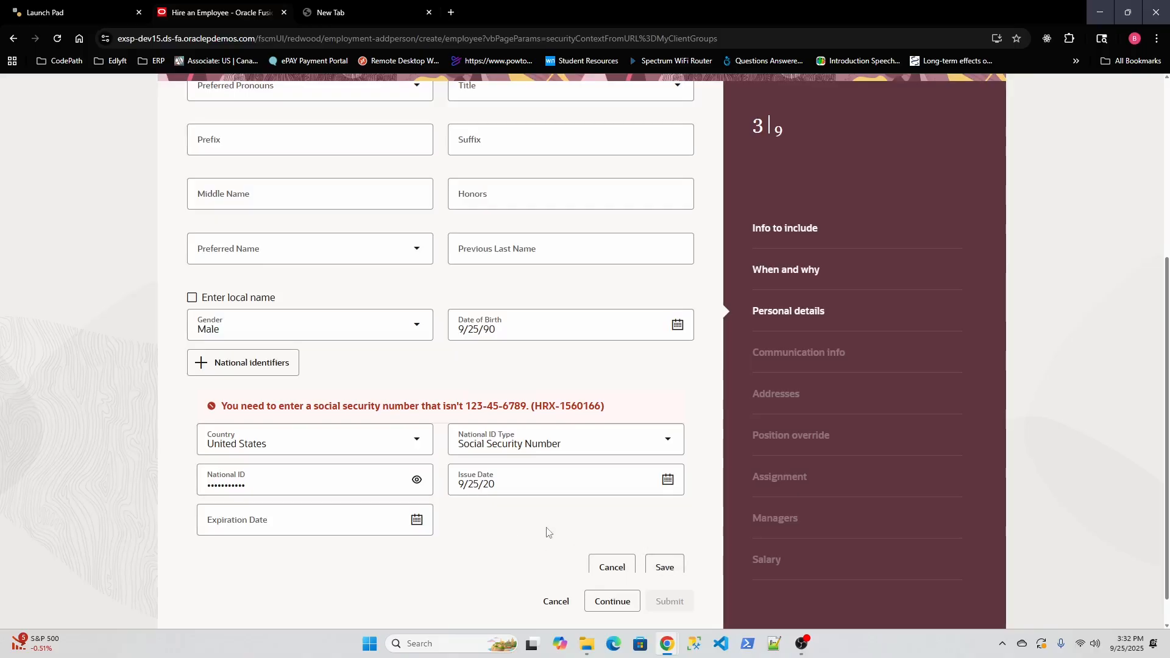
scroll(546, 533, down, 1)
click(250, 452)
scroll(250, 451, up, 1)
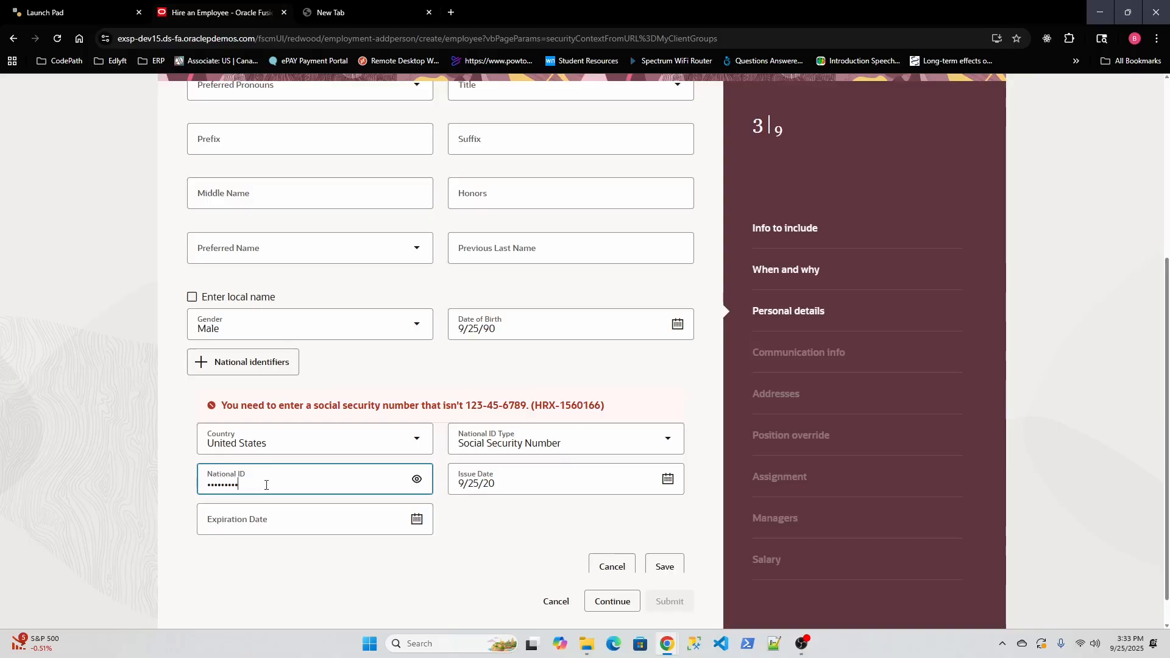
click(664, 565)
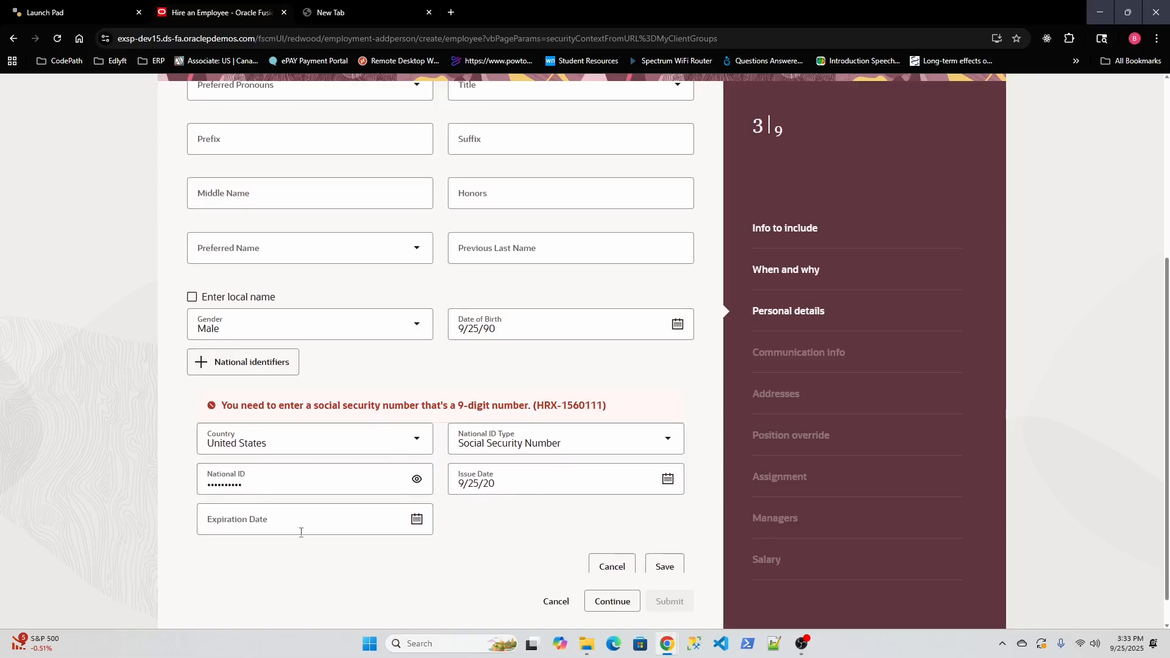
click(266, 486)
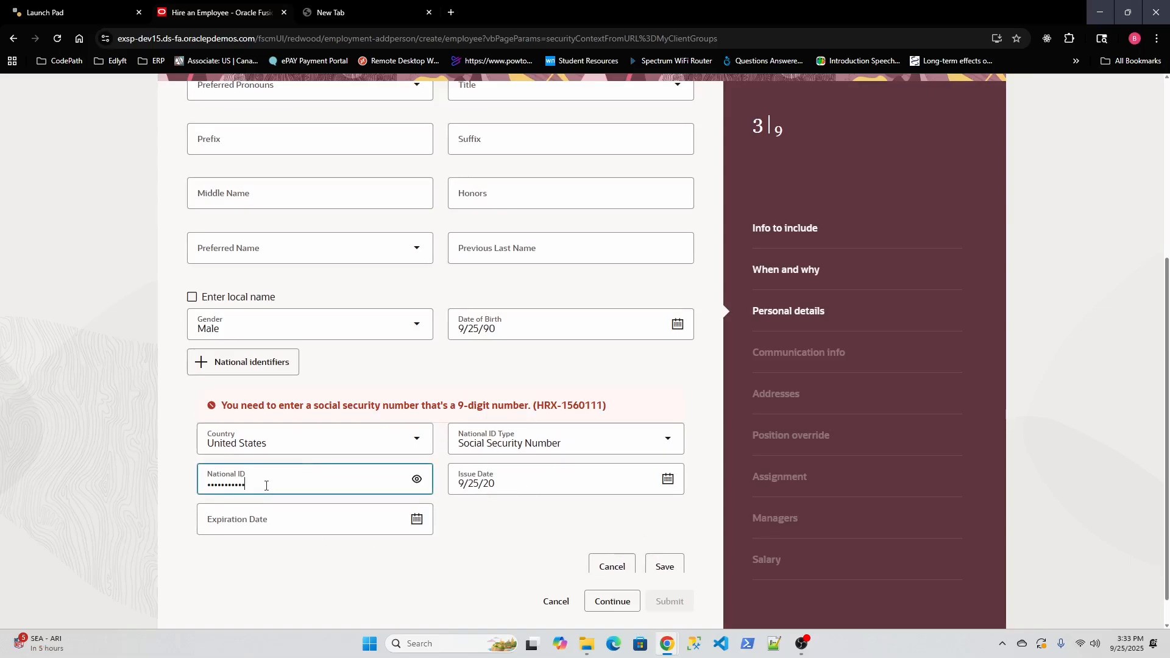
click(664, 565)
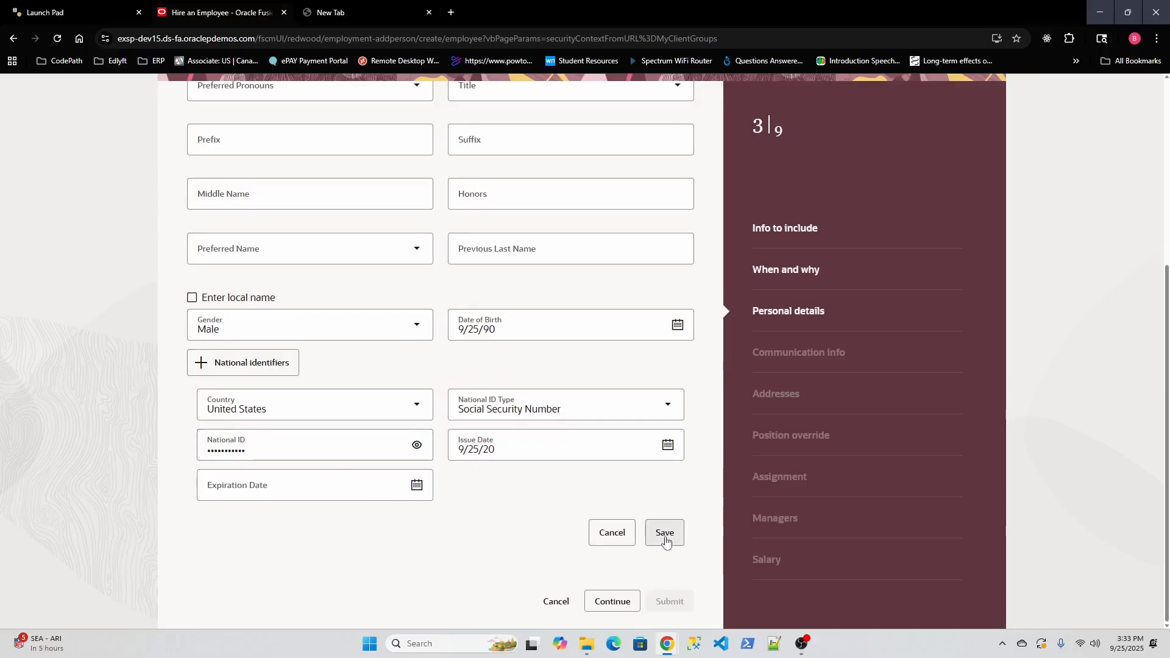
click(664, 534)
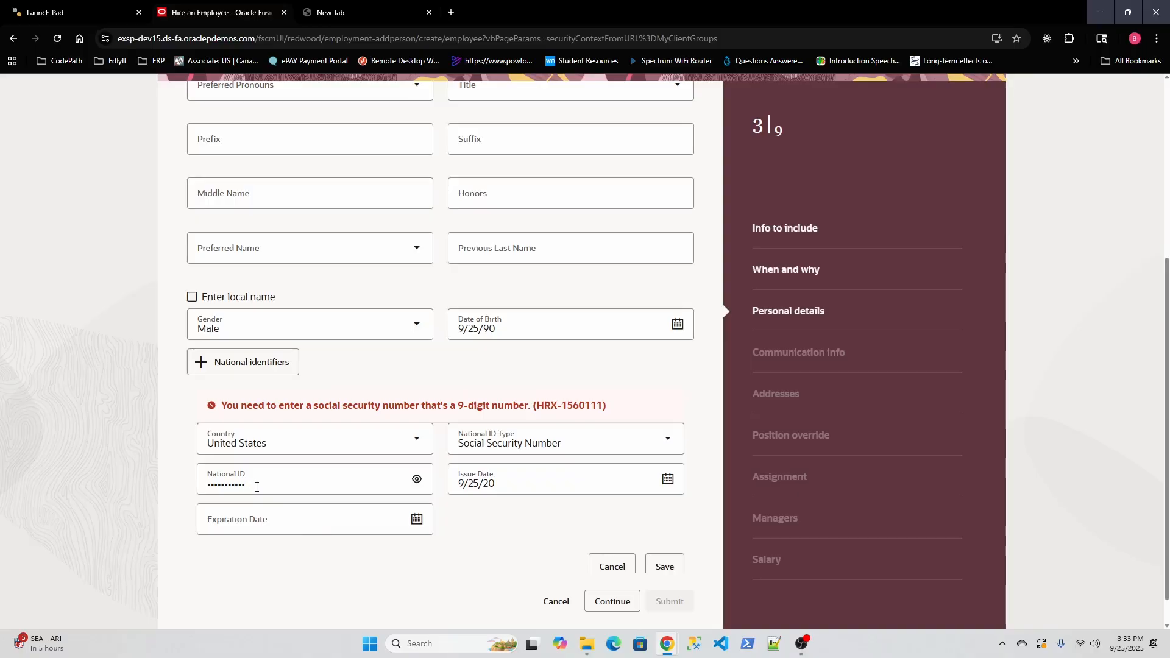
Step: Reveal the masked SSN, trim it to nine digits, and save it as primary
click(417, 479)
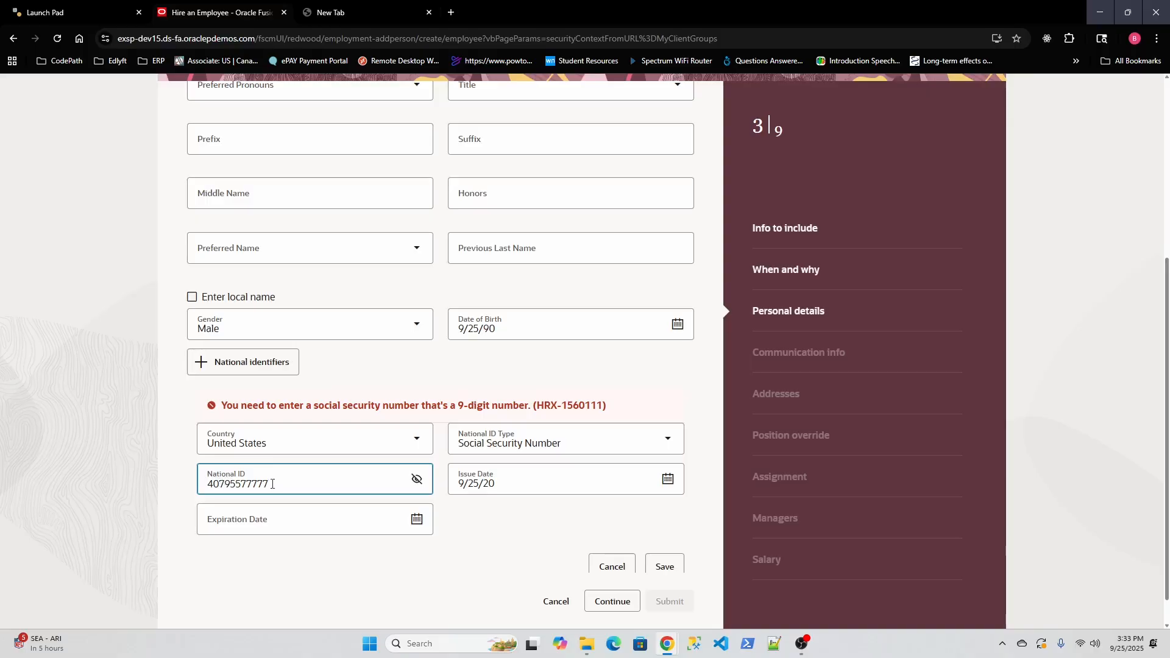
key(BackSpace)
key(BackSpace)
click(664, 566)
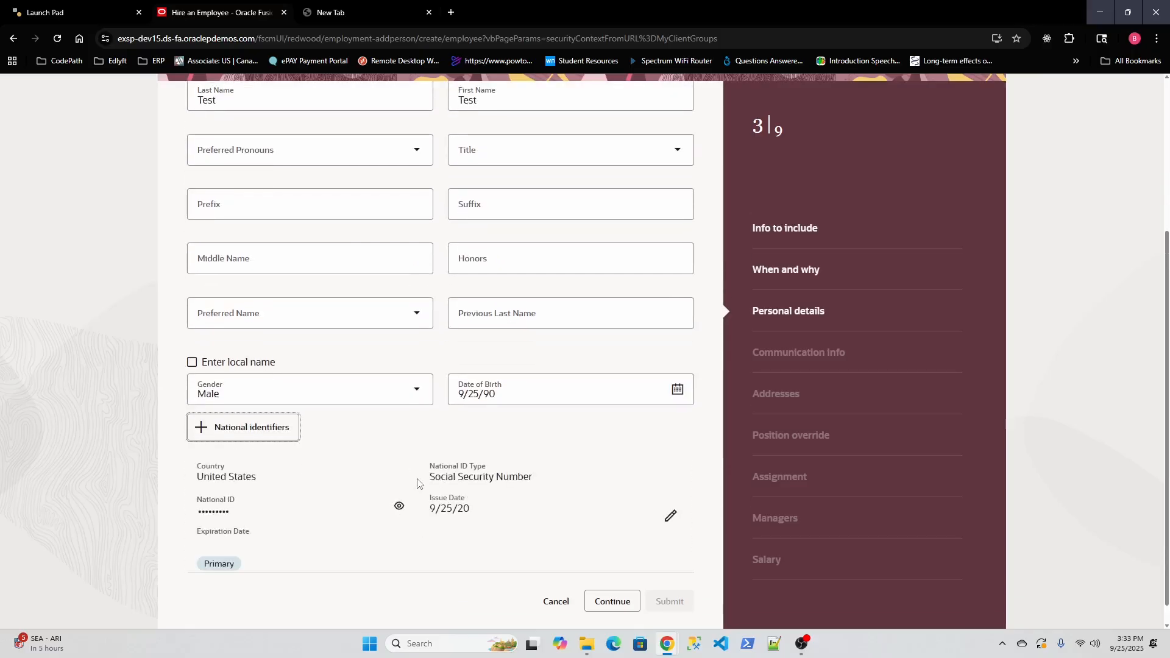
scroll(417, 479, down, 1)
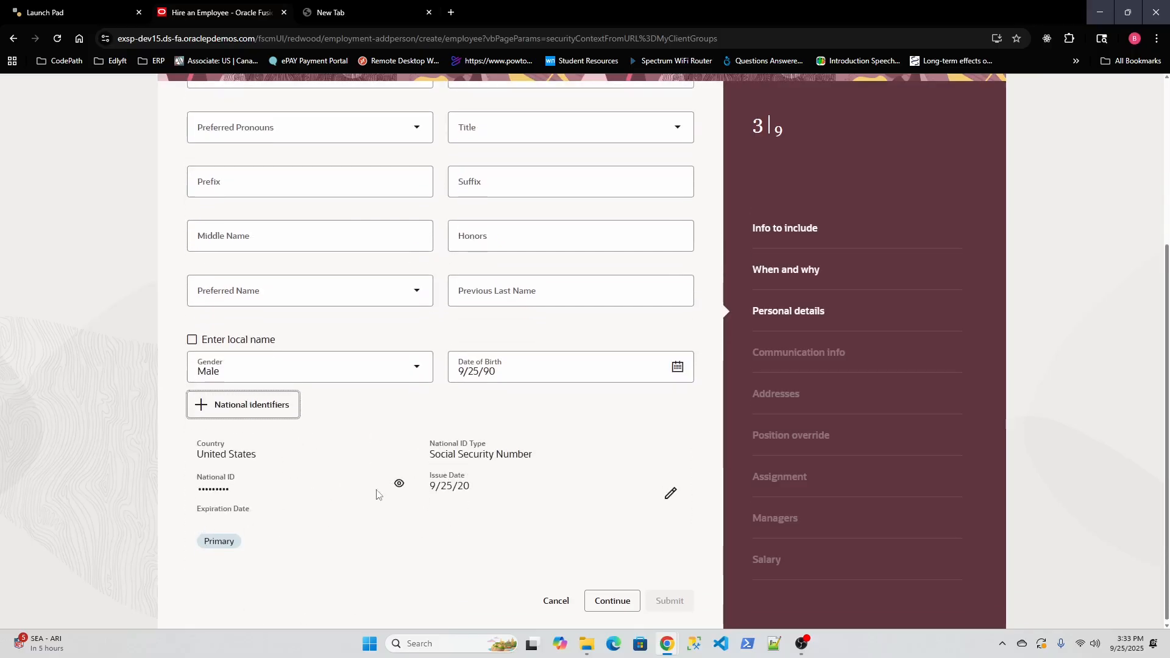
scroll(377, 490, up, 4)
scroll(377, 491, down, 4)
click(613, 606)
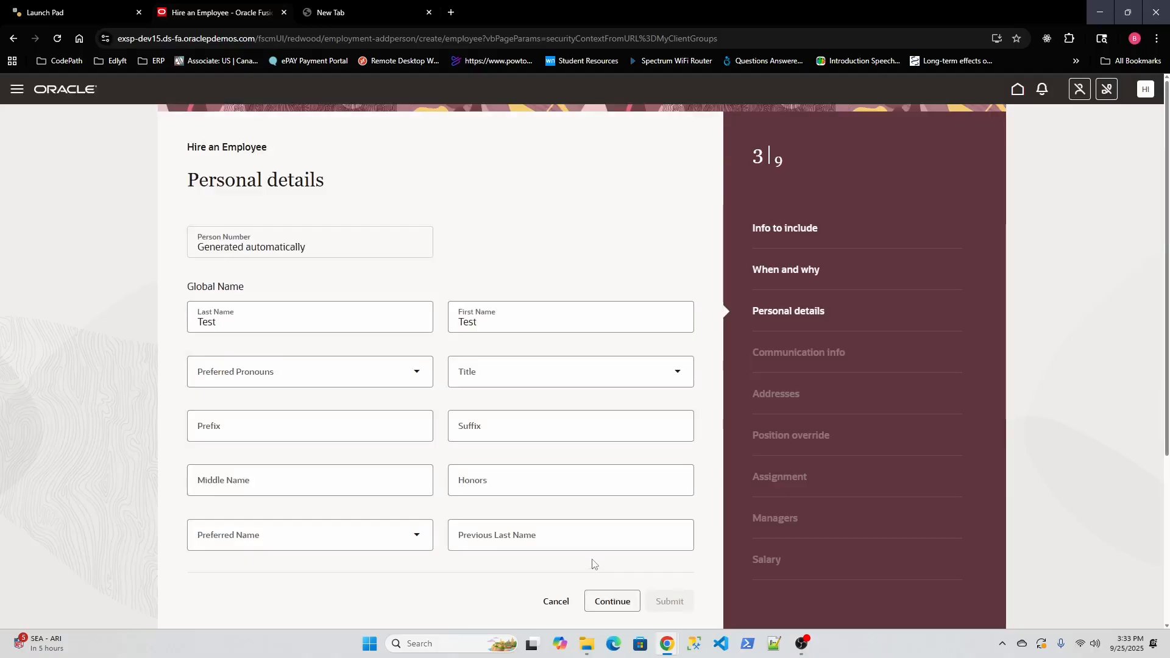
Step: Add and save the new hire's email address as a primary Work Email
click(613, 610)
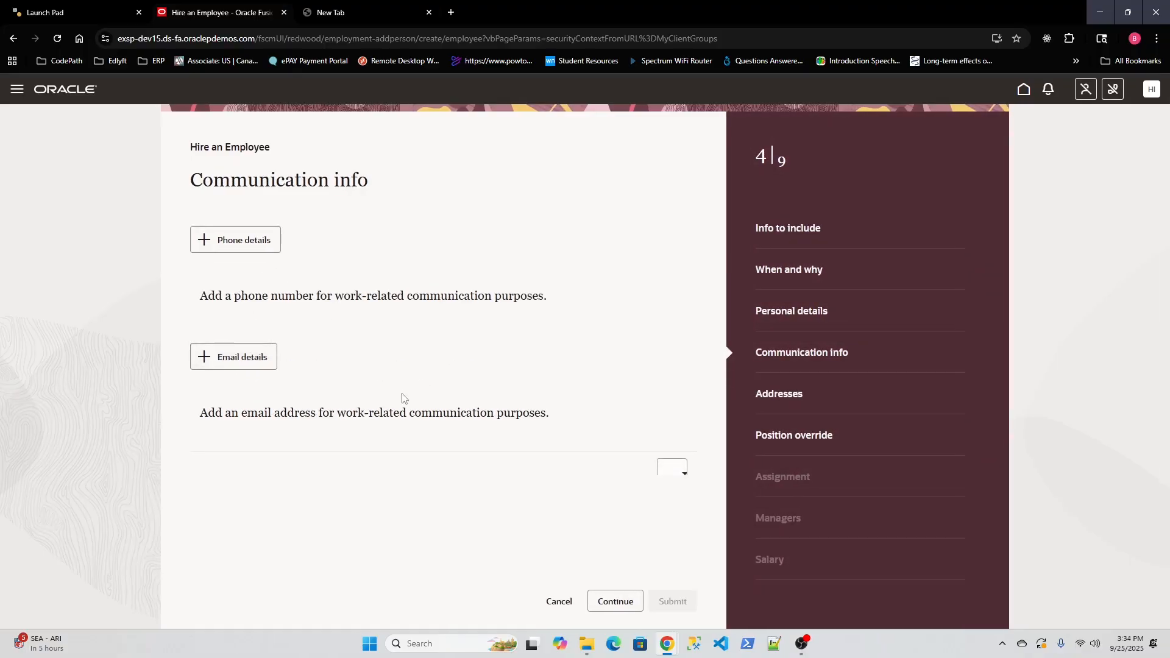
click(384, 401)
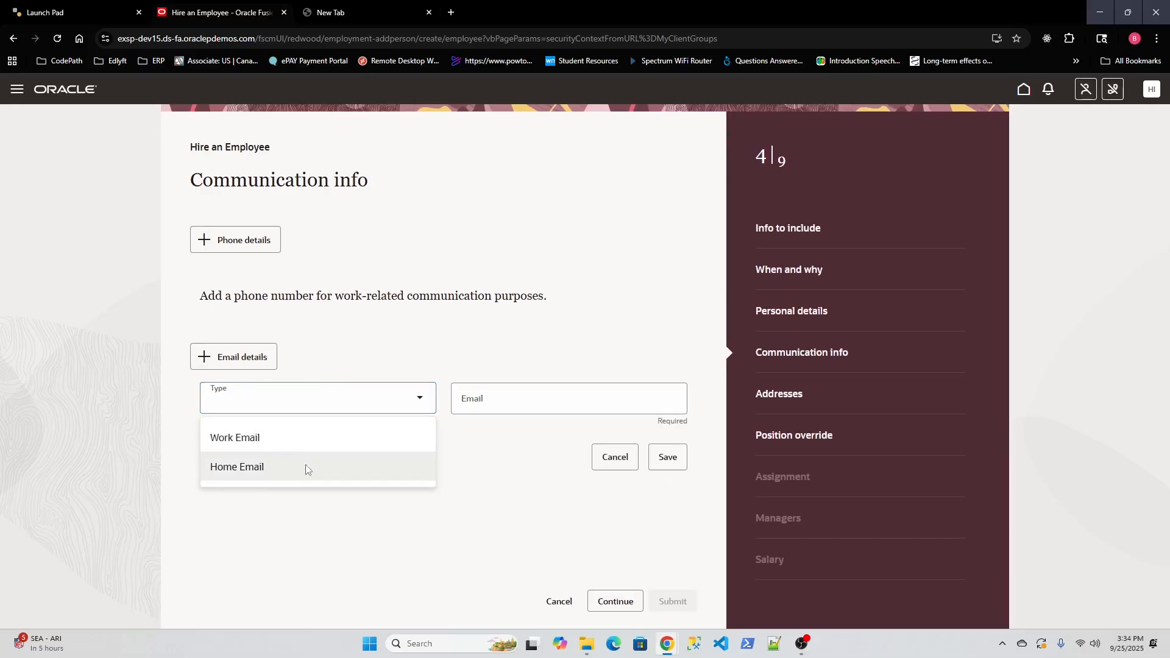
click(306, 467)
click(315, 406)
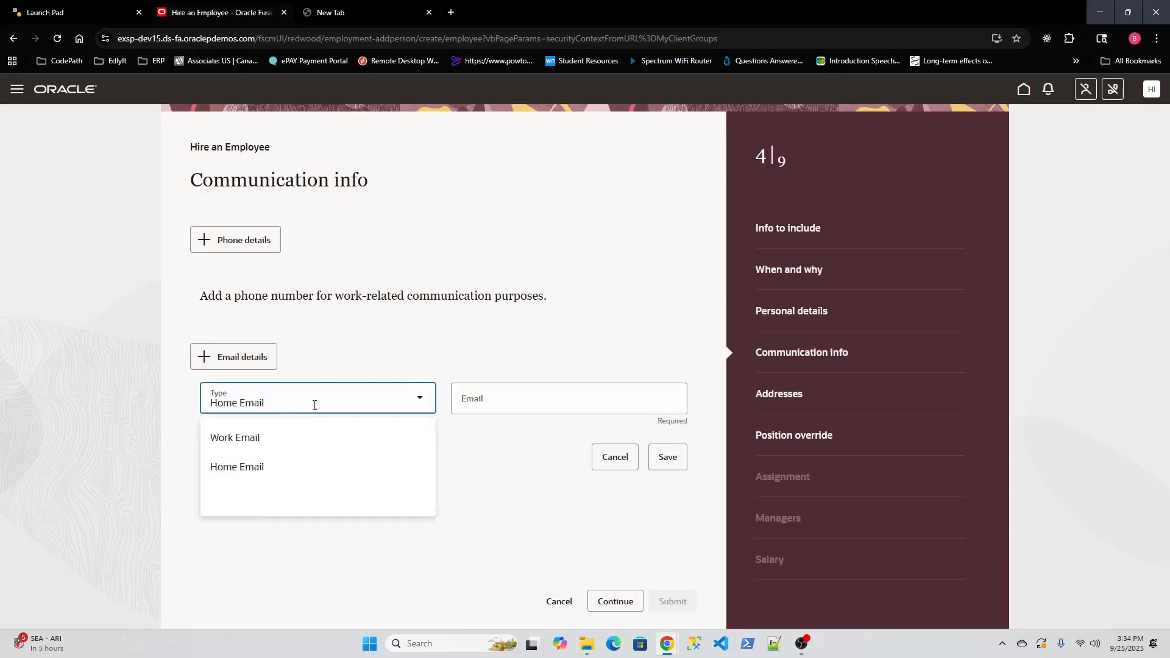
click(309, 440)
click(512, 400)
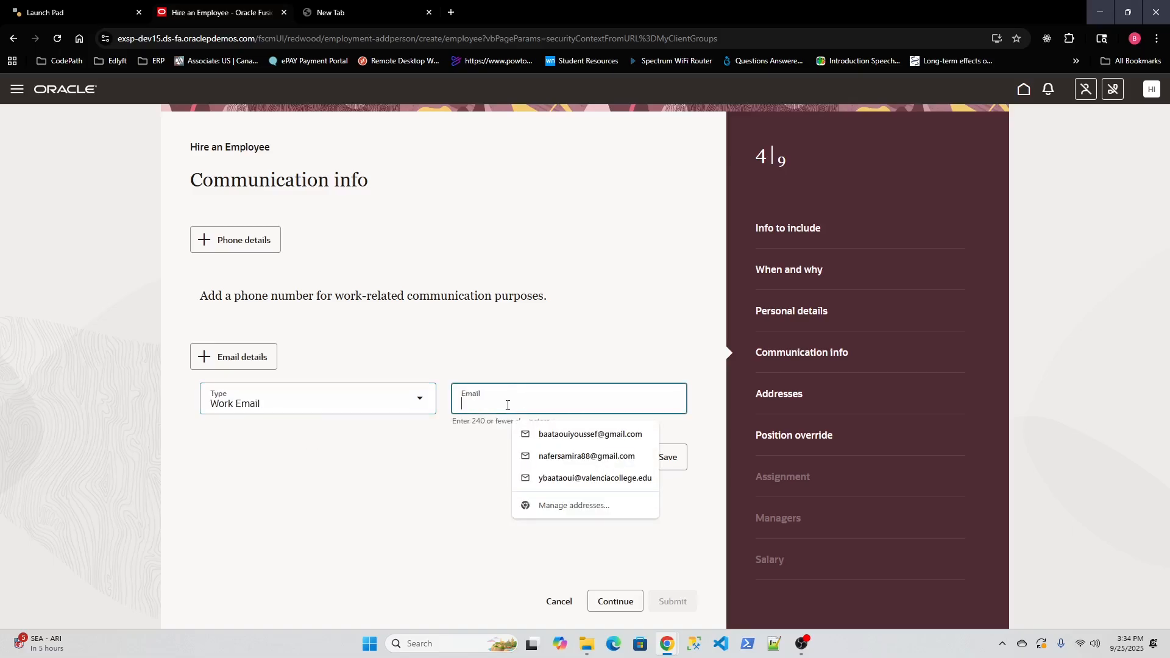
text(test)
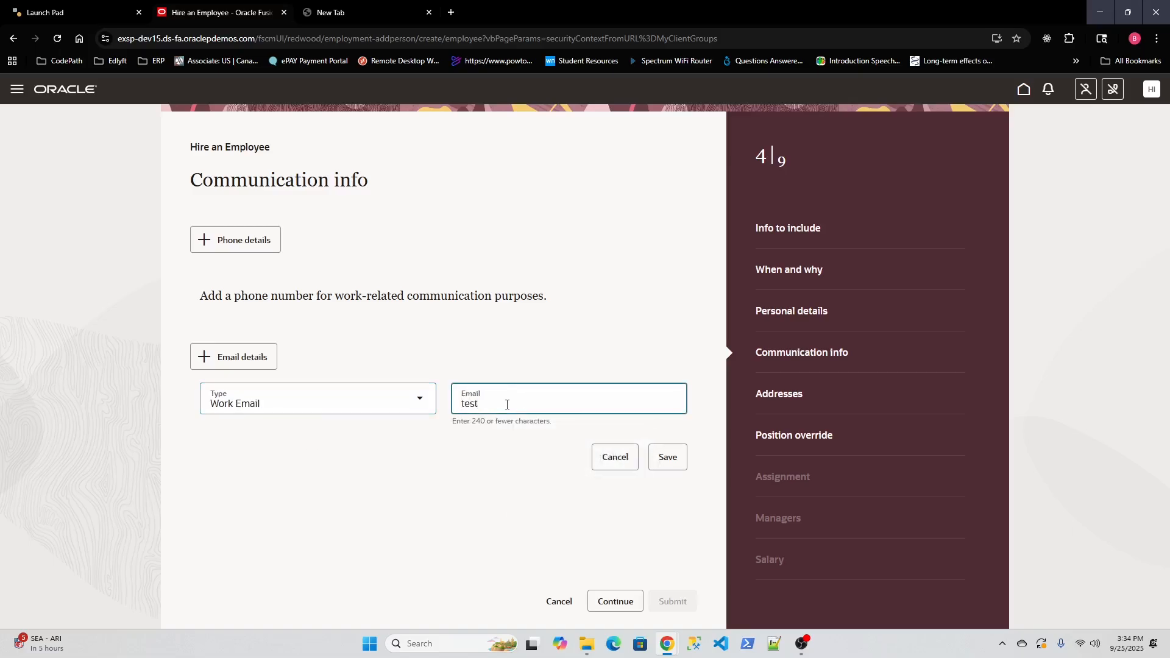
text(@gmail.com)
click(674, 459)
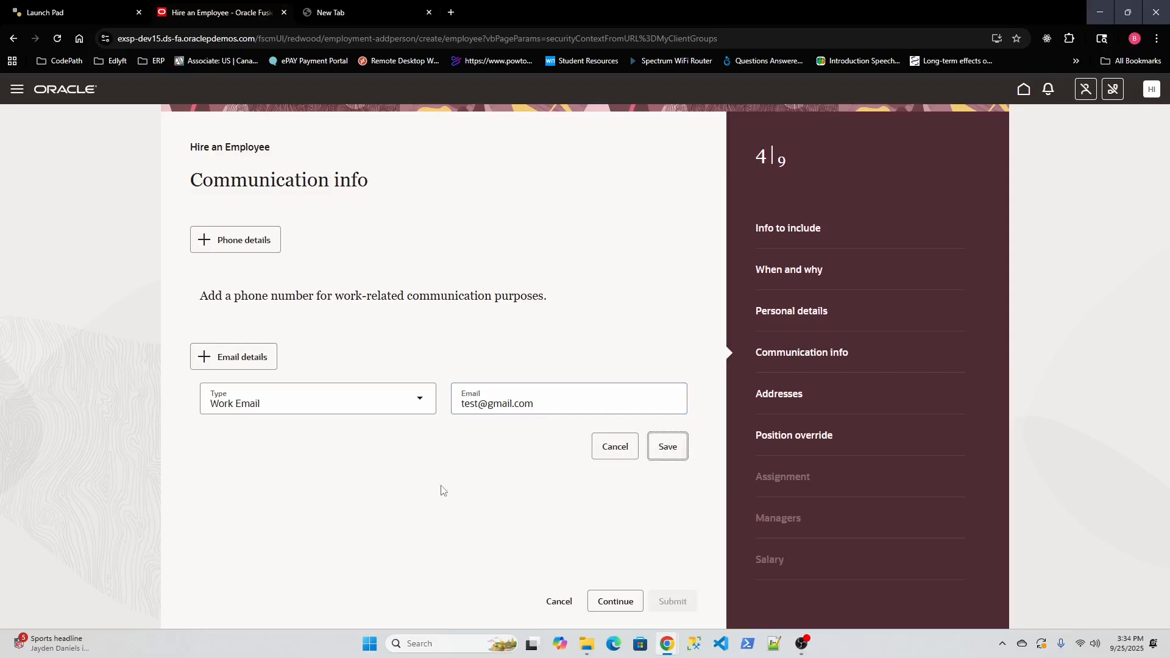
click(672, 451)
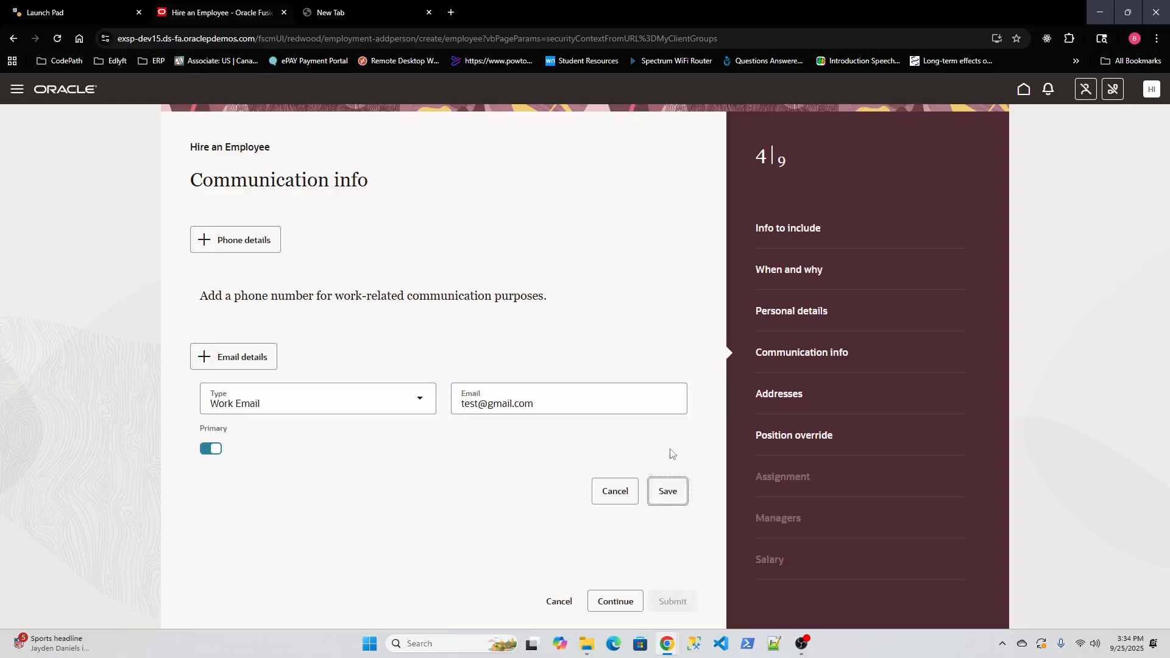
Step: Start a Home Address with ZIP 32809, picking the Edgewood, Orange, FL match
click(608, 606)
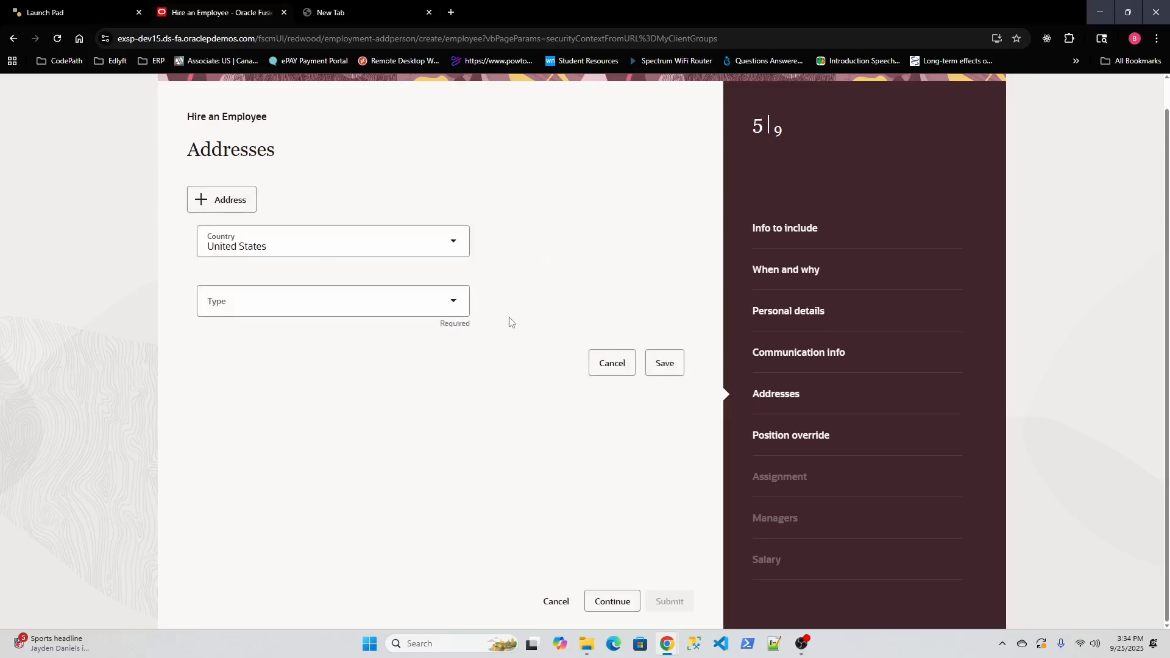
click(431, 306)
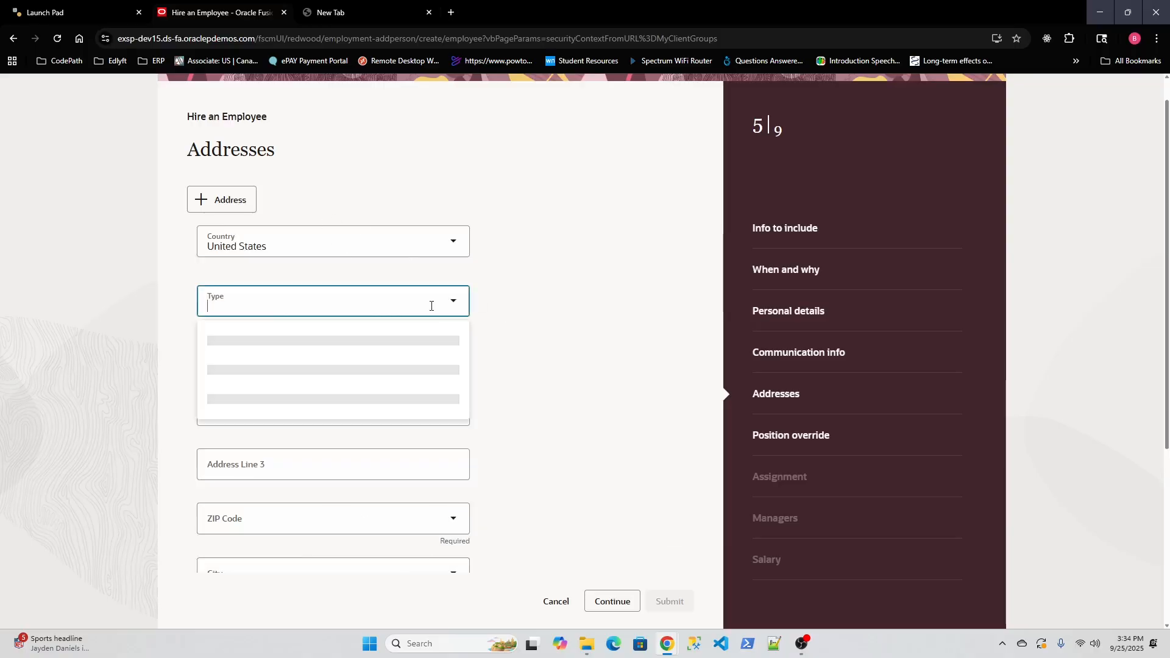
click(336, 369)
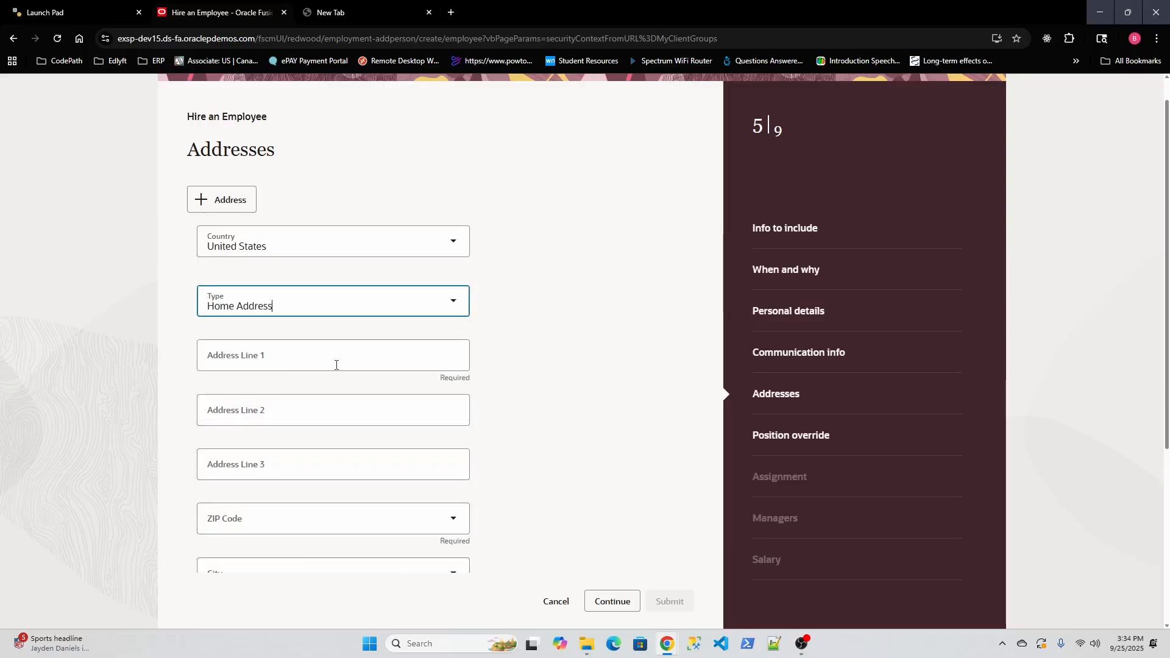
click(258, 362)
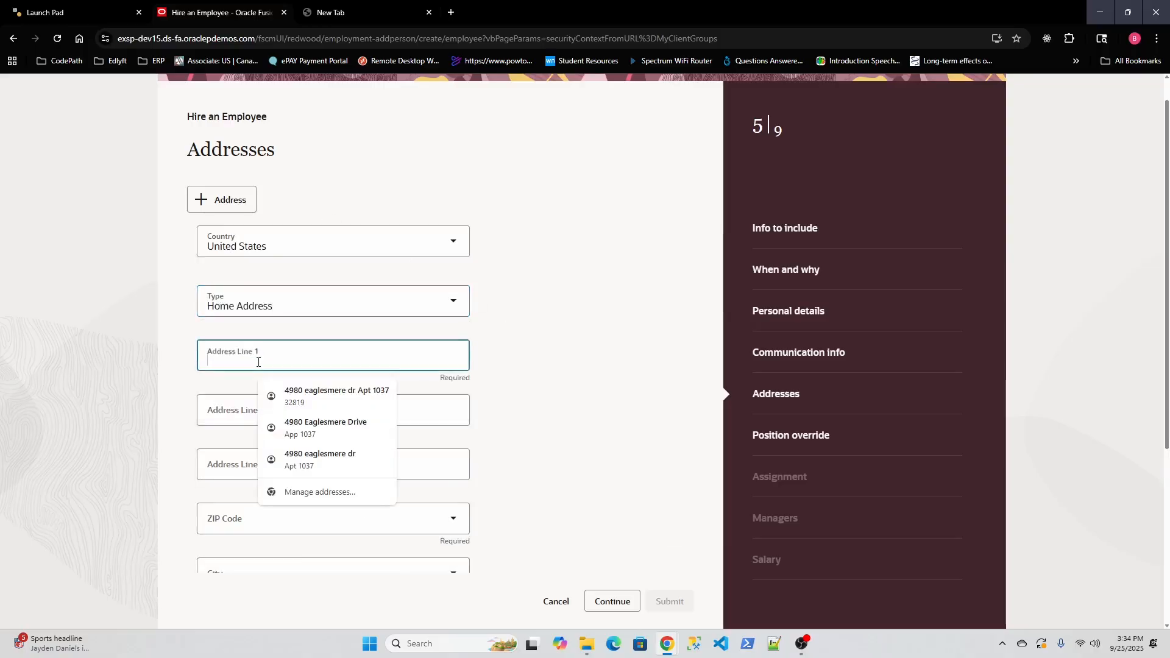
scroll(187, 414, down, 2)
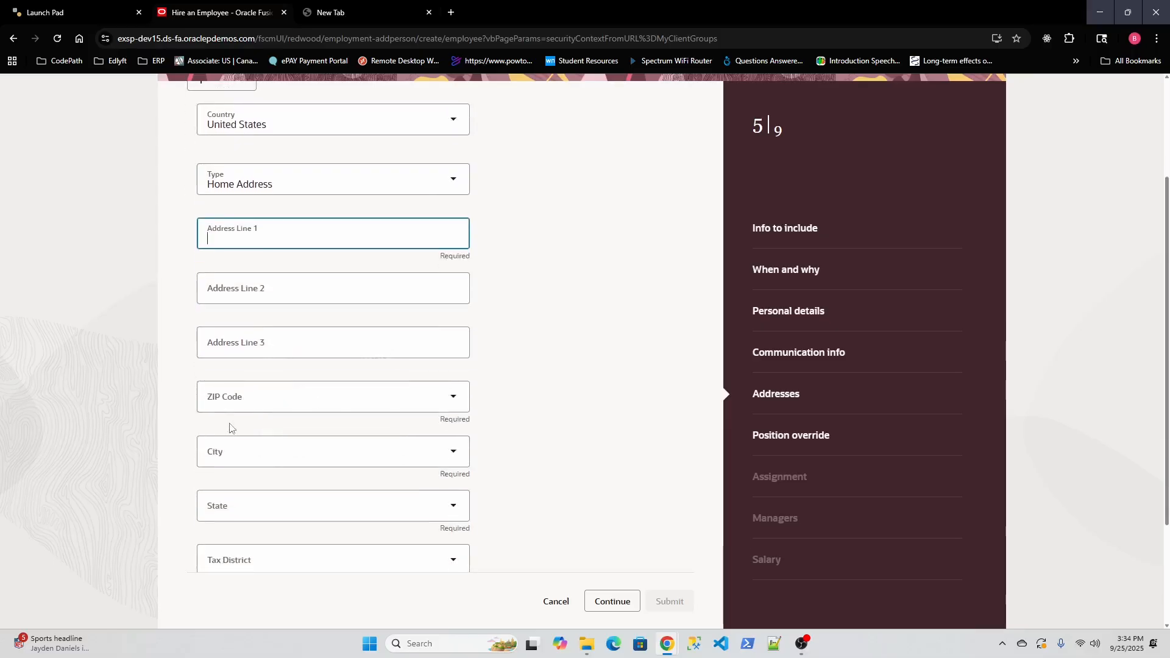
click(263, 402)
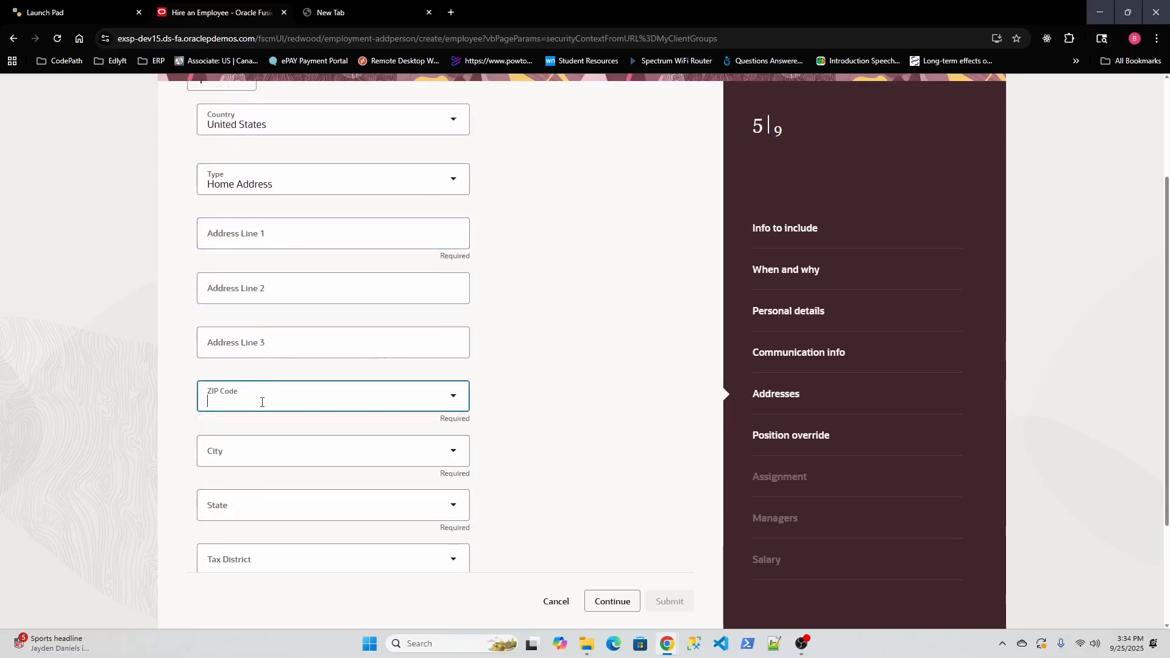
text(32809)
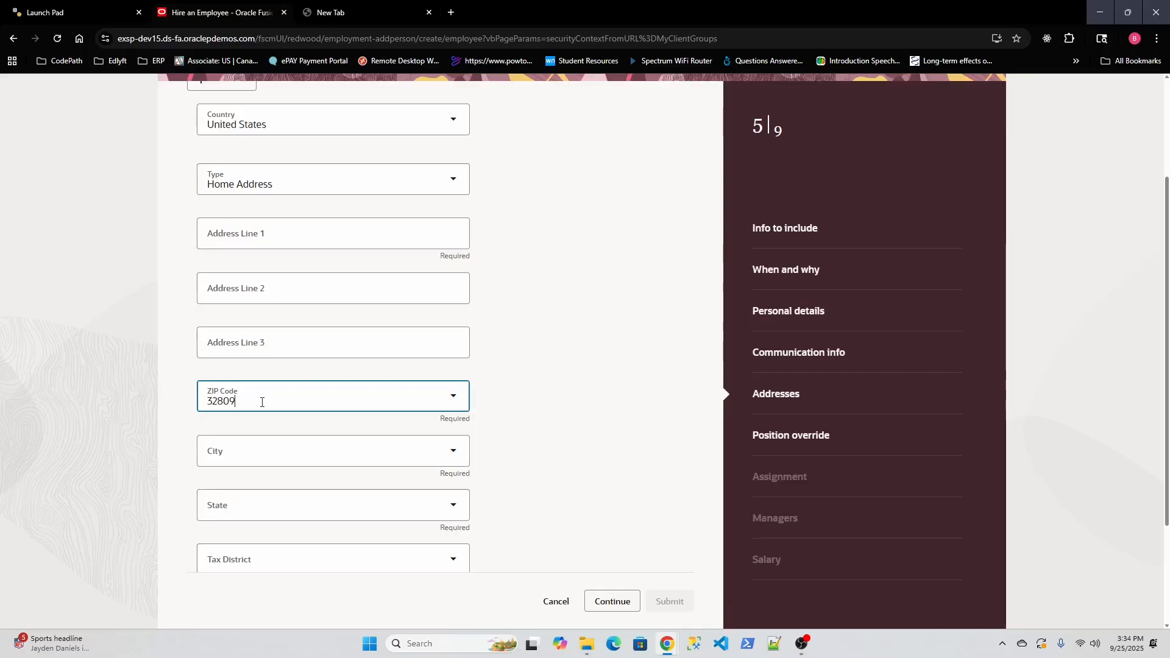
scroll(297, 418, down, 2)
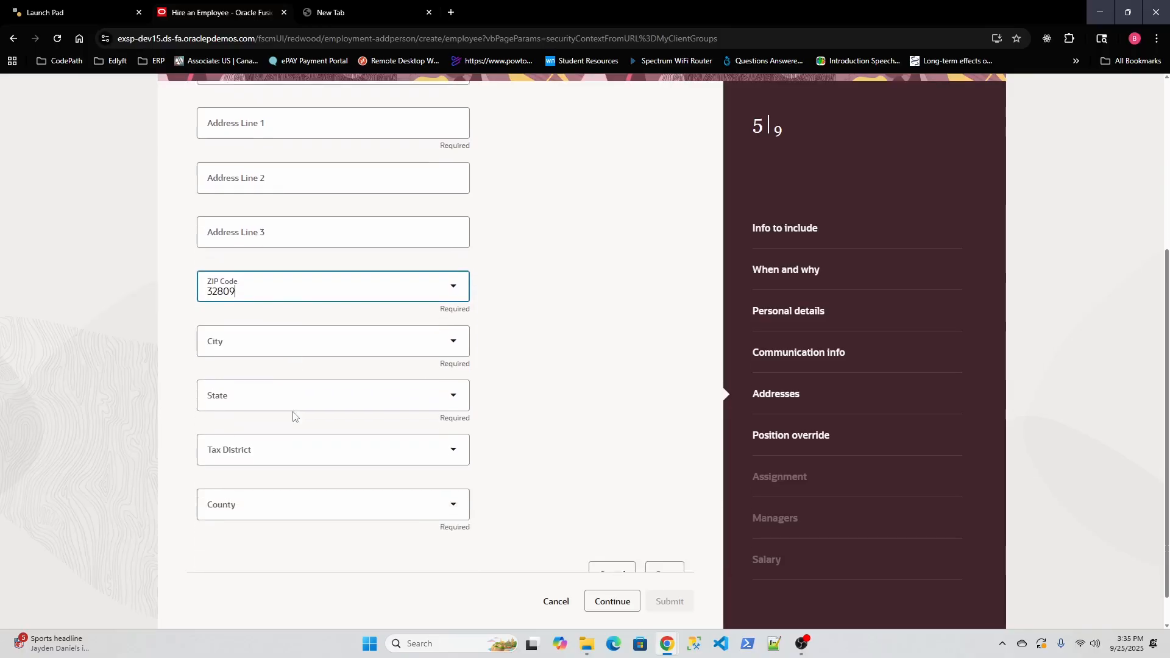
scroll(293, 416, down, 1)
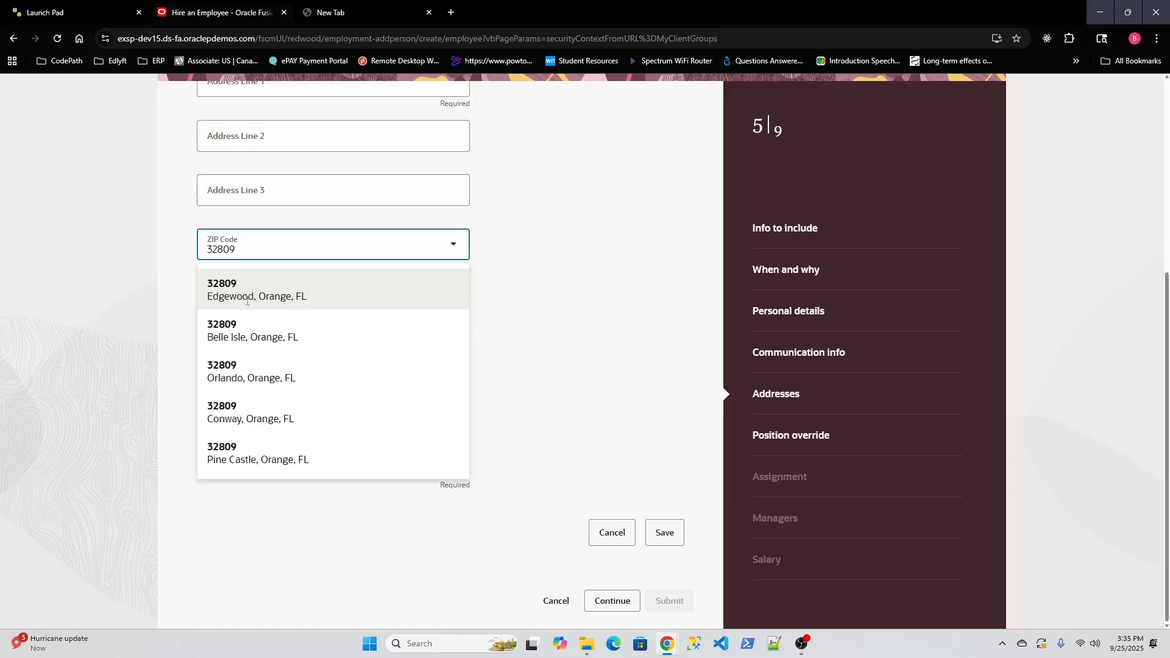
click(350, 289)
Step: Fill in the street address line, save the home address, and decline Chrome's save prompt
scroll(291, 284, up, 2)
click(247, 209)
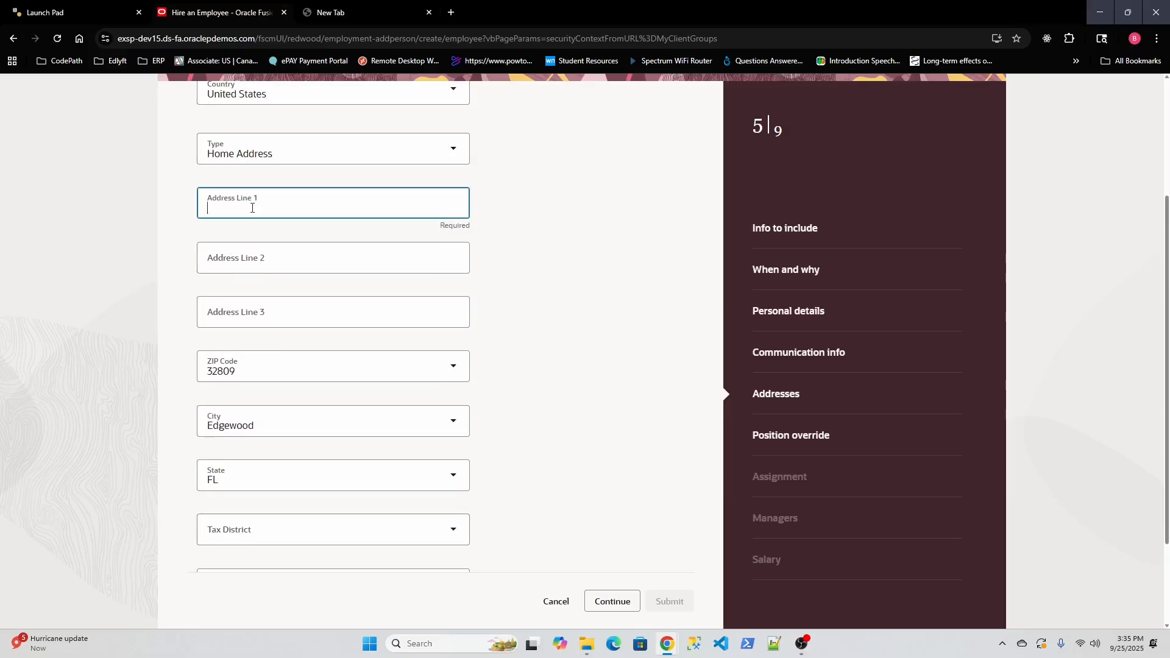
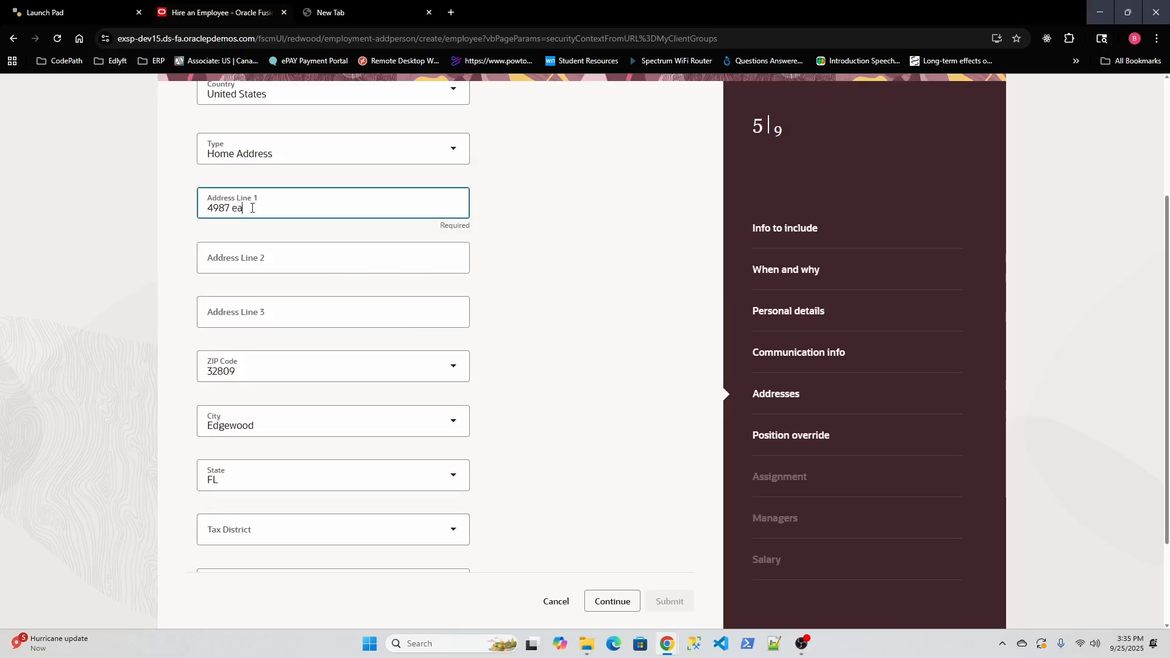
click(565, 280)
scroll(565, 282, down, 2)
click(665, 534)
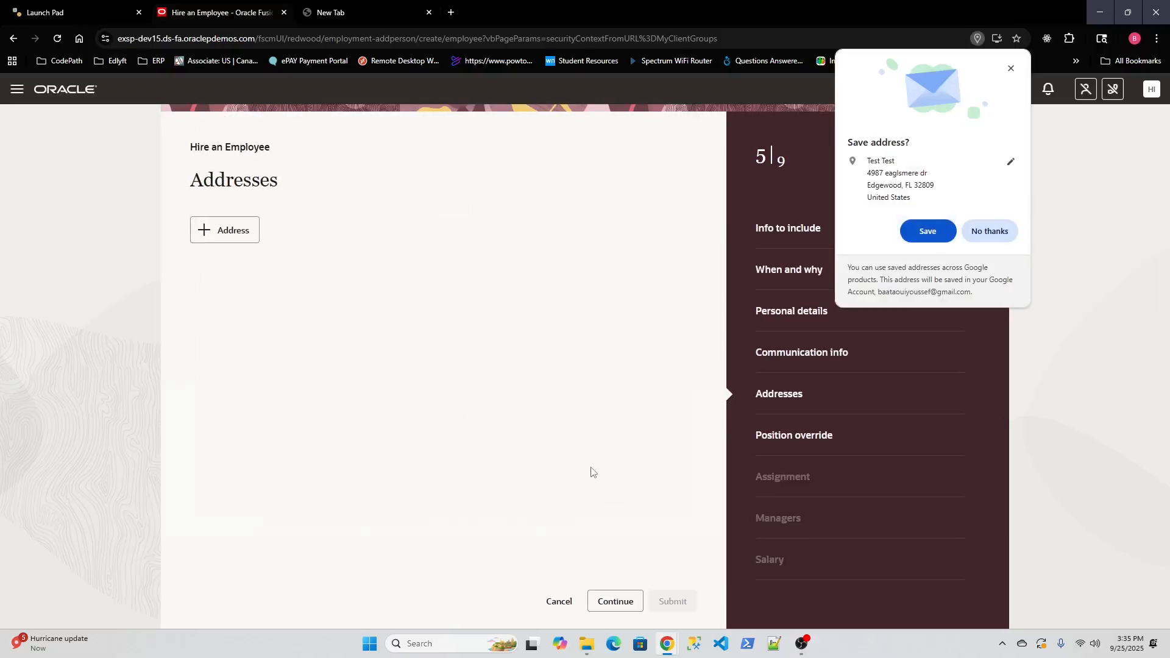
click(990, 231)
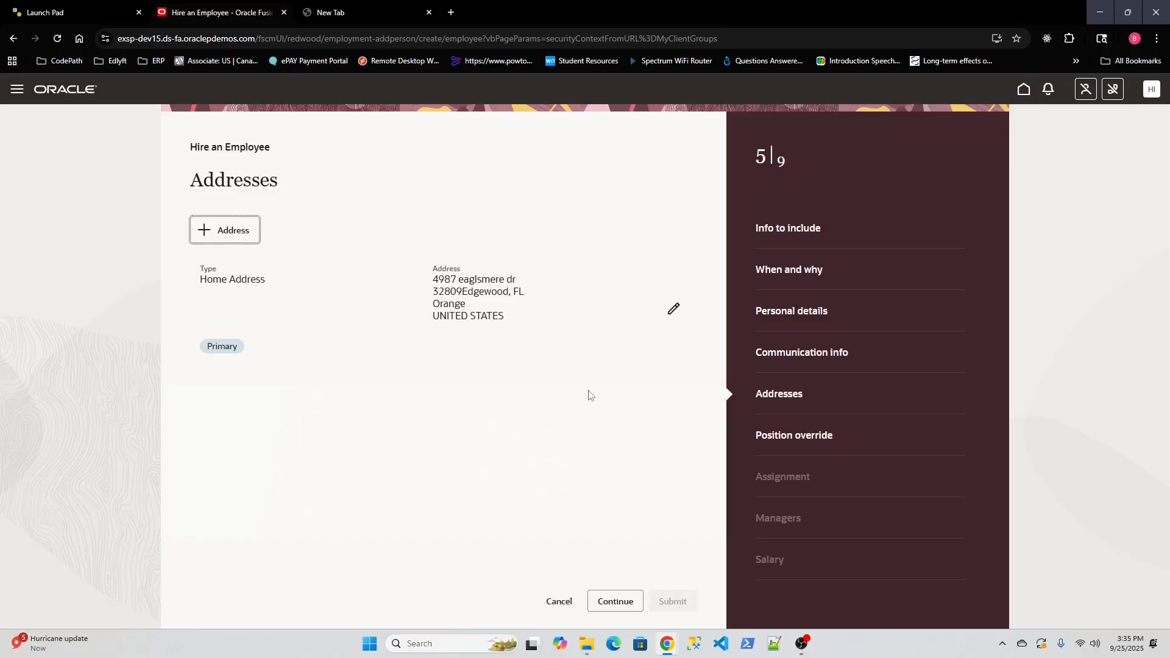
Step: Continue past Addresses and Position override, leaving synchronization from position on
click(617, 603)
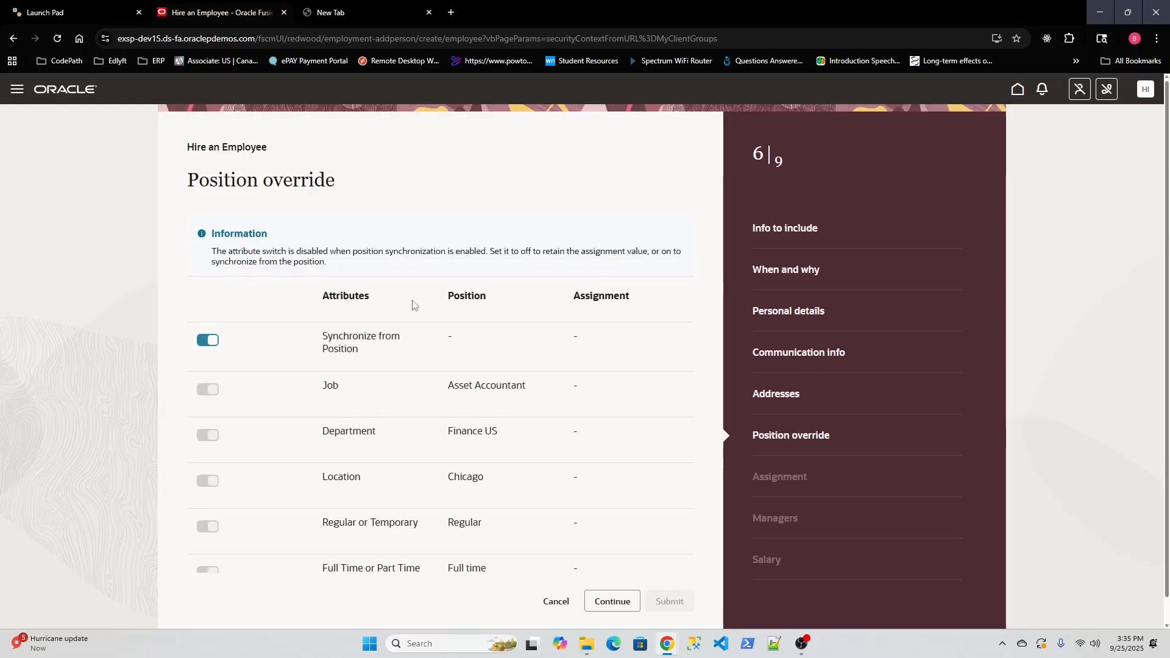
scroll(413, 305, down, 1)
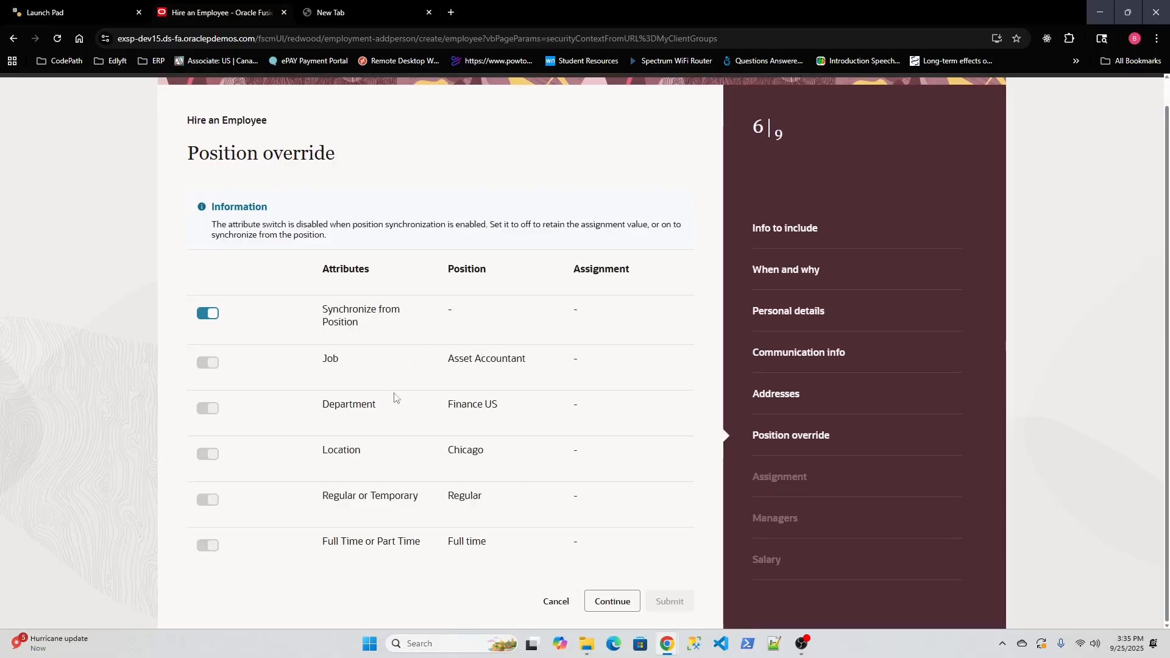
click(615, 604)
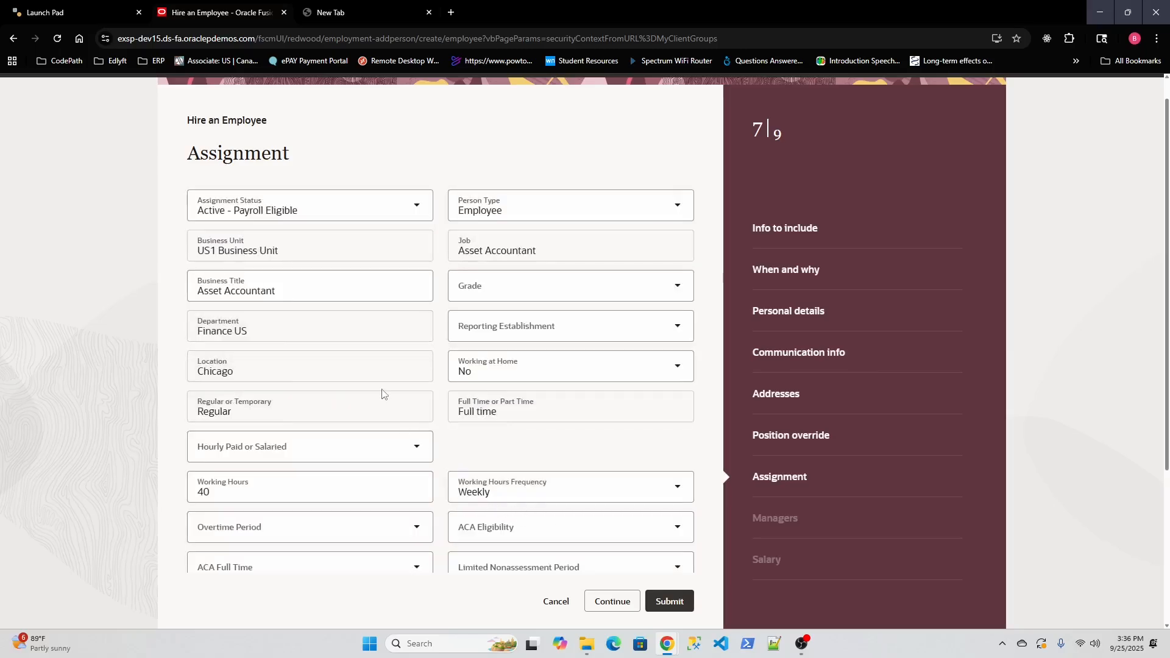
Step: Accept the defaulted assignment: Asset Accountant, Finance US, Chicago, 40 hours weekly
scroll(382, 367, down, 2)
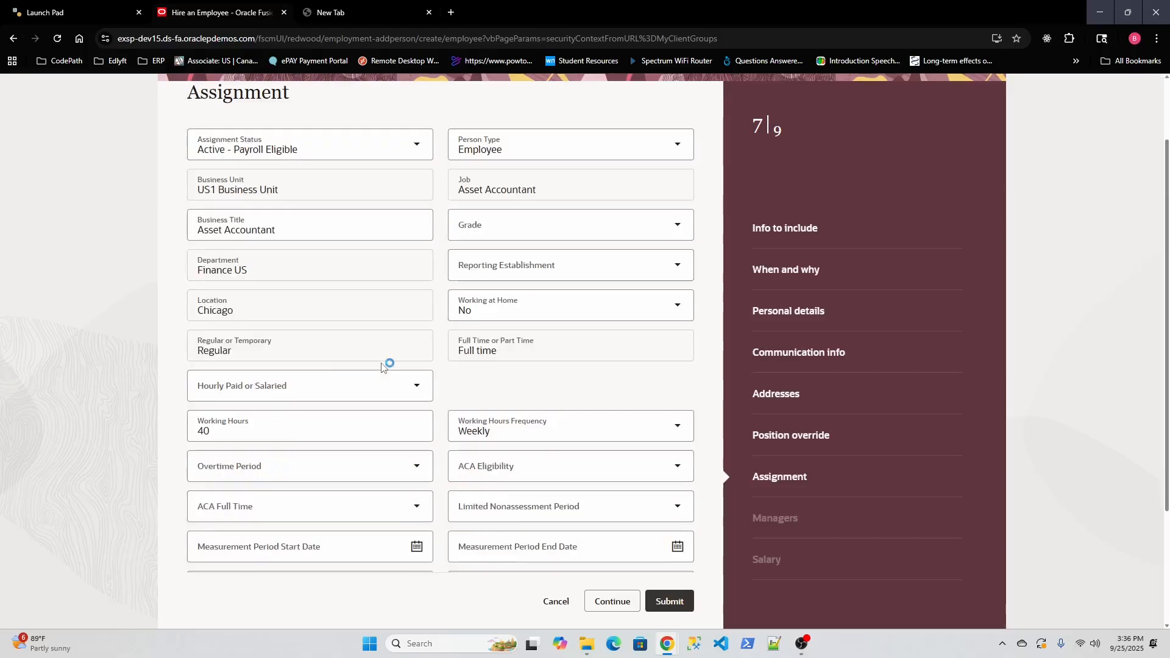
scroll(382, 367, up, 2)
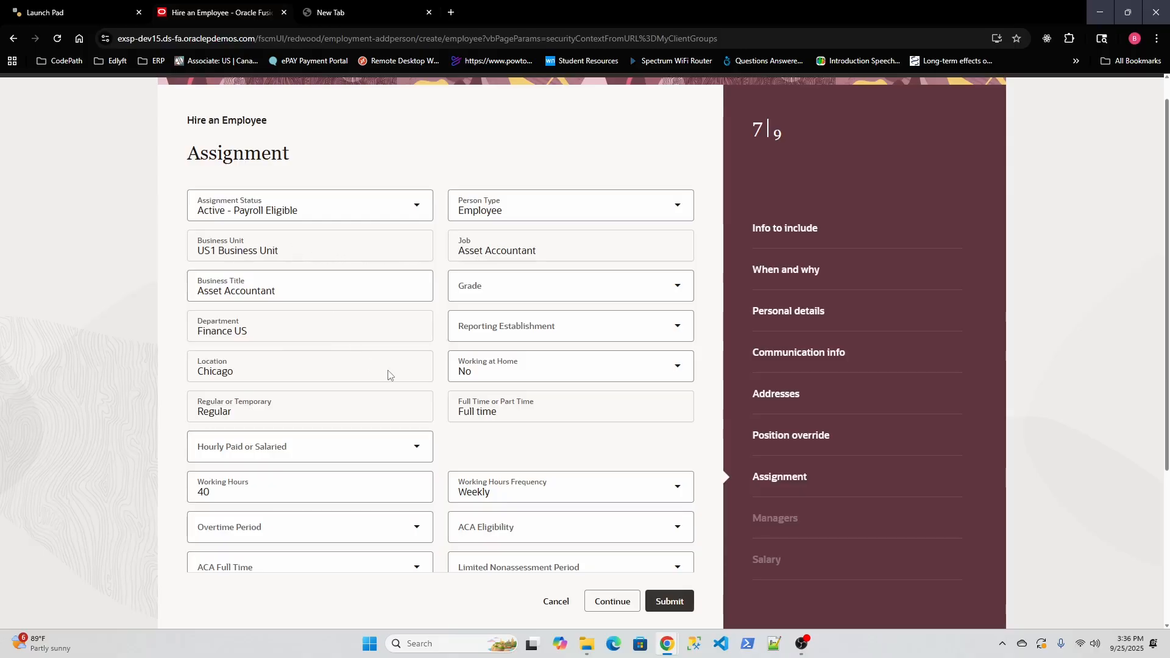
scroll(396, 390, down, 4)
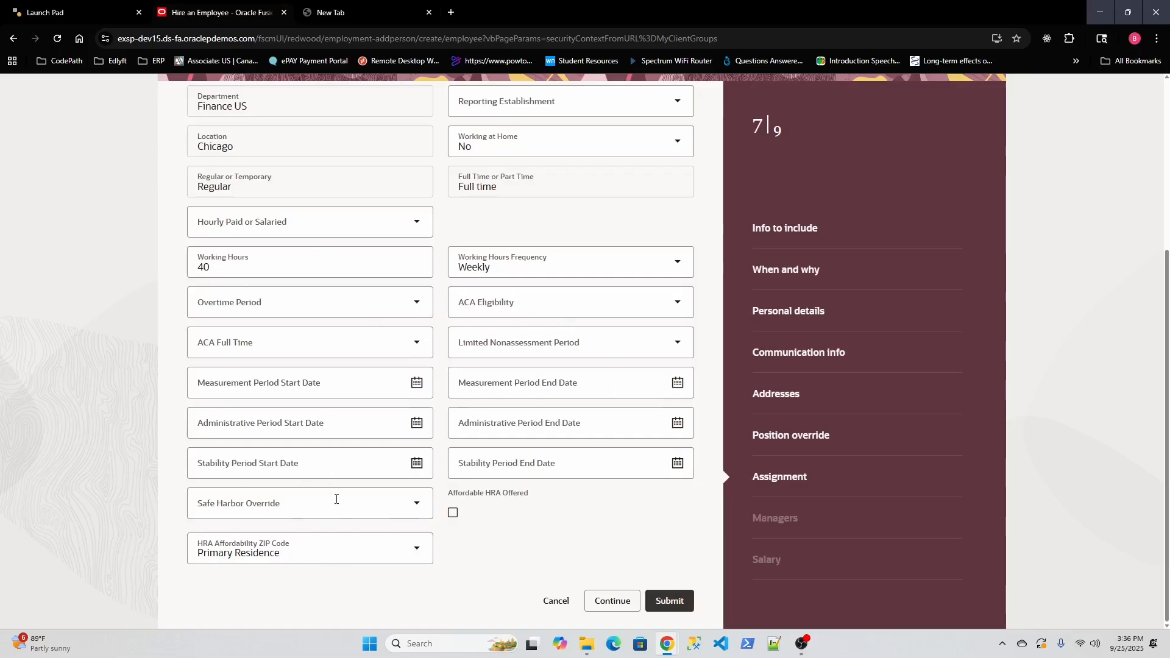
scroll(539, 458, up, 3)
scroll(540, 460, down, 3)
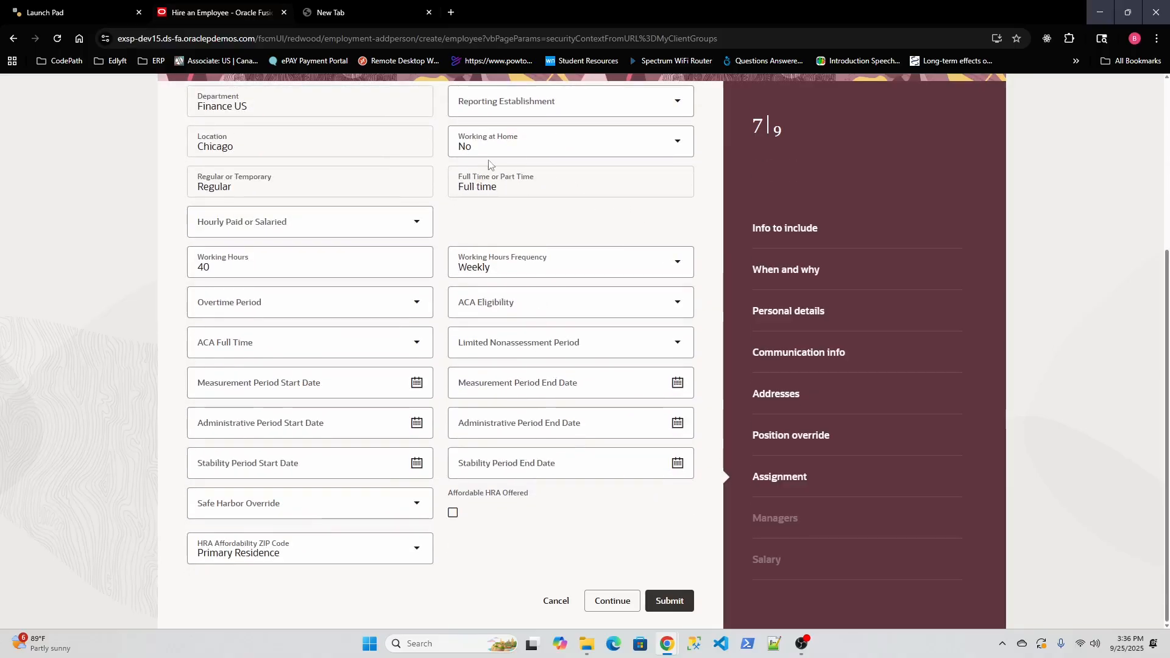
scroll(375, 278, up, 2)
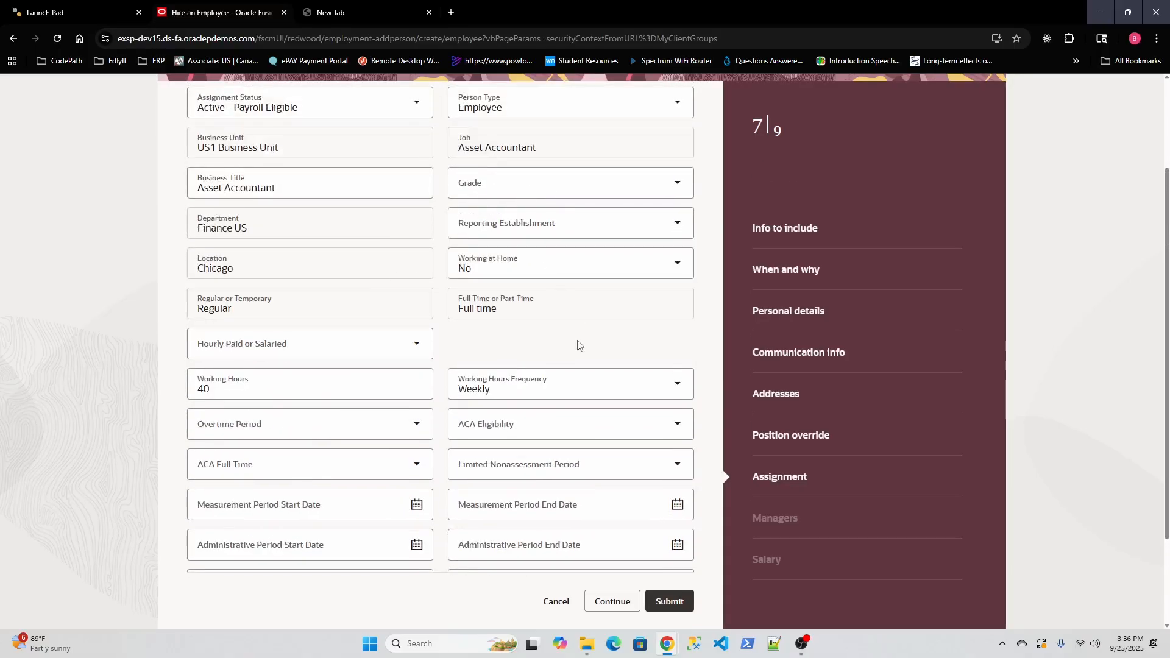
scroll(576, 332, up, 2)
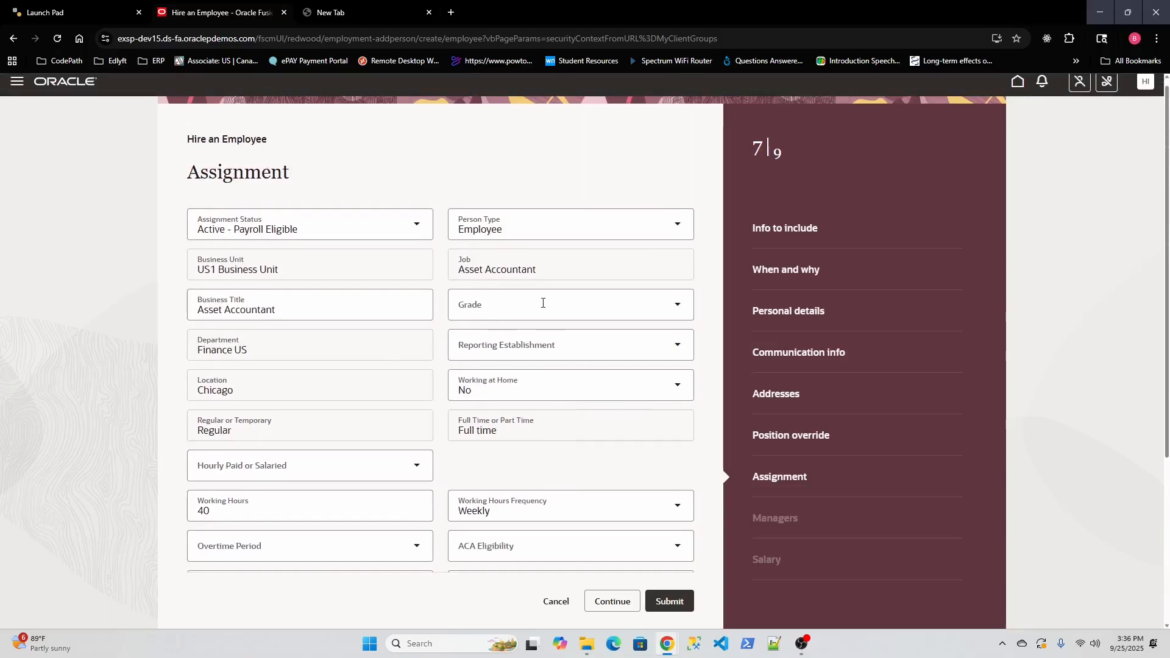
scroll(379, 375, down, 4)
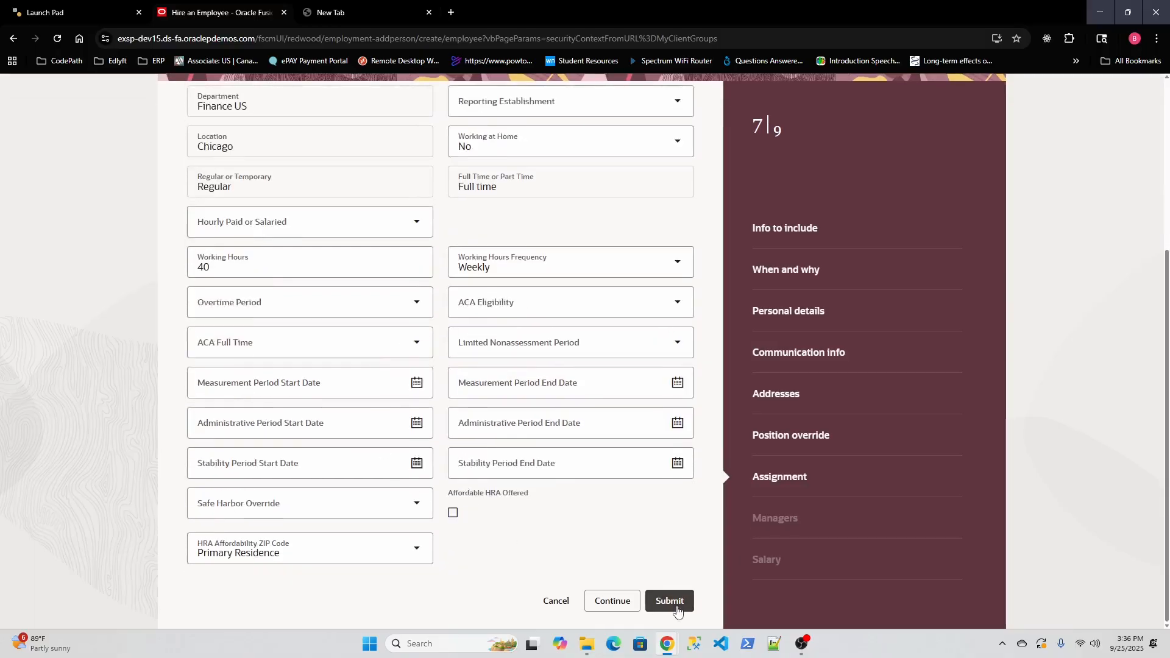
click(611, 602)
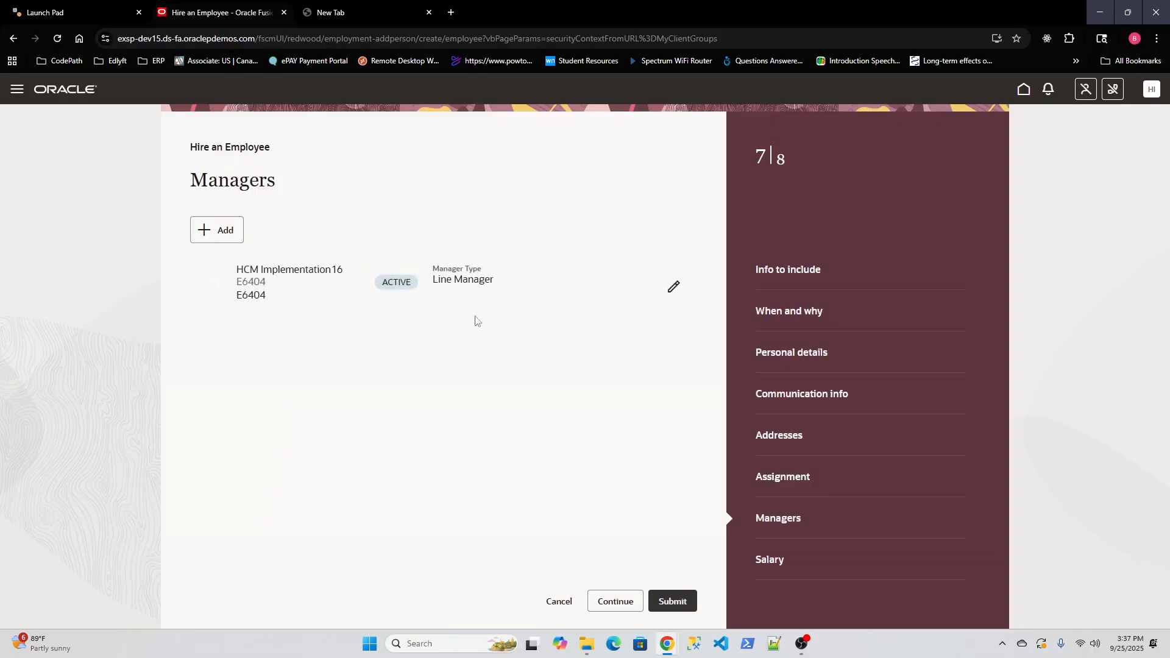
Step: Keep the existing line manager, discarding the manager edit, and move on to Salary
click(674, 289)
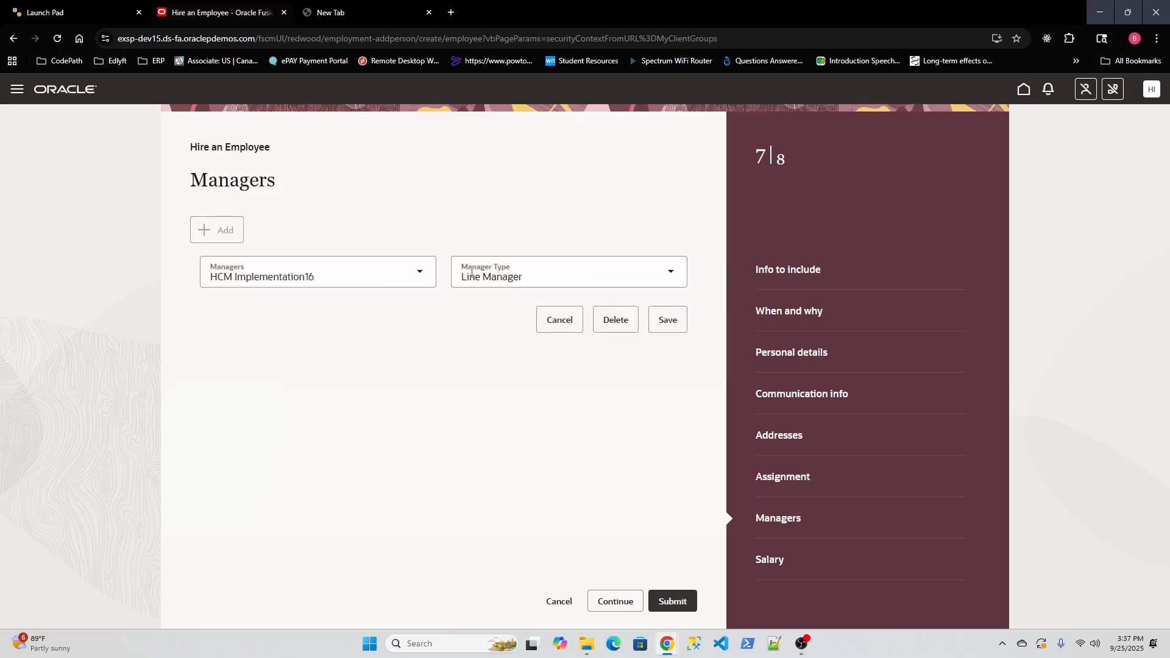
click(332, 276)
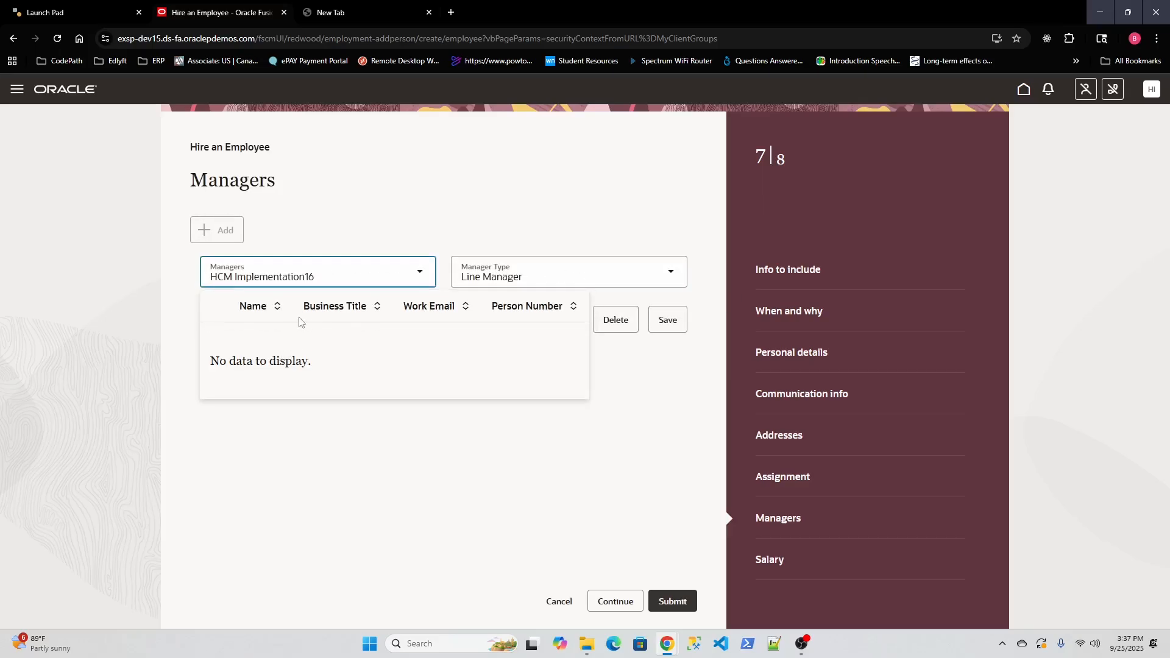
click(410, 227)
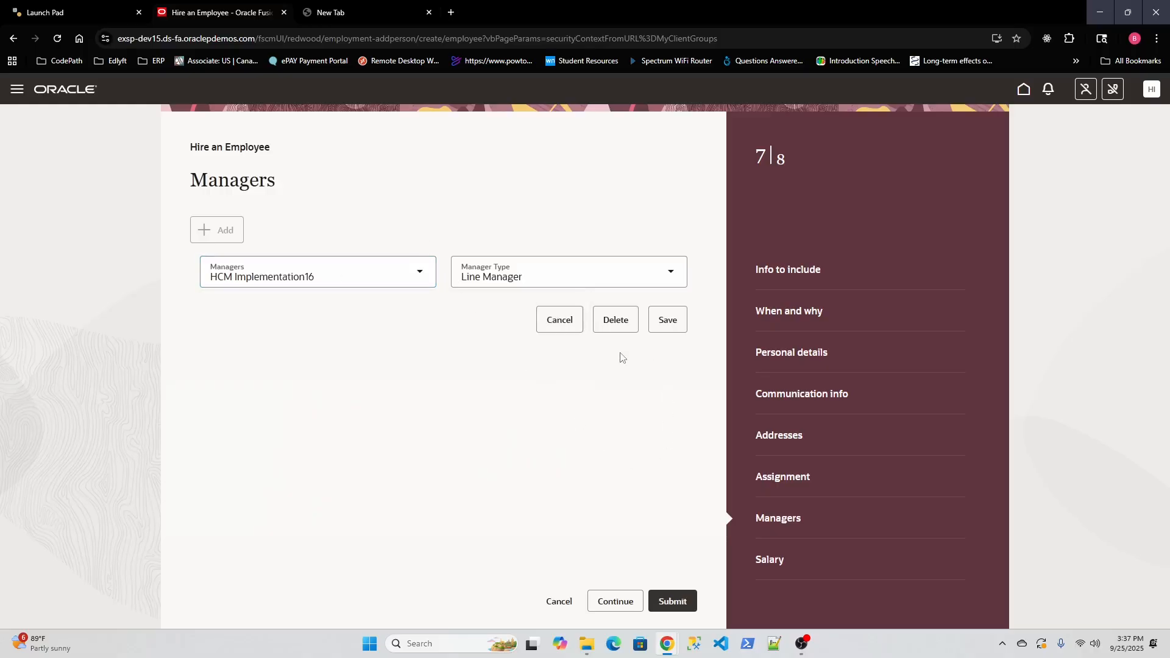
click(557, 320)
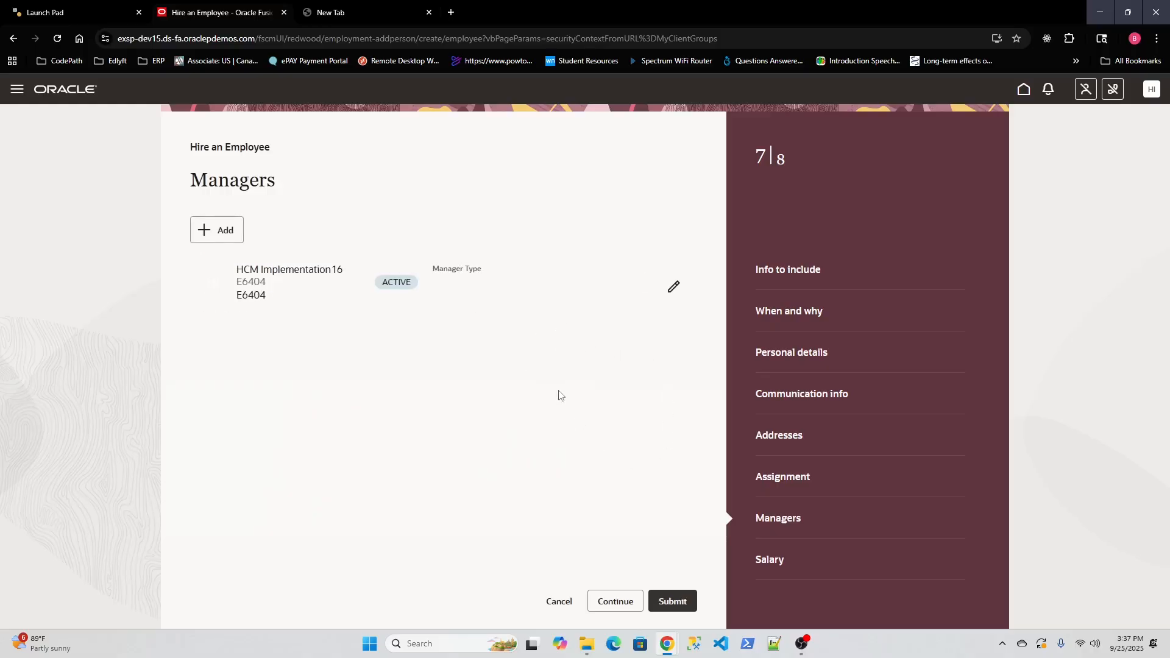
click(617, 603)
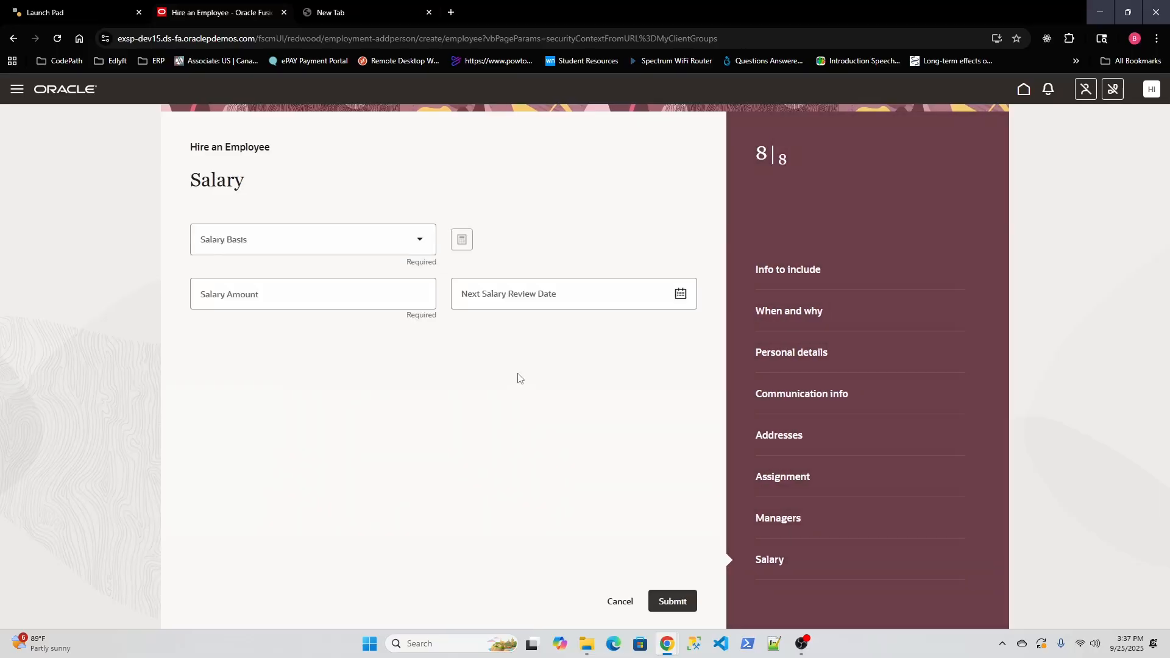
Step: Set the salary basis to US1 Annual Salary, replacing the initial Fed Rate - Annually choice
click(415, 244)
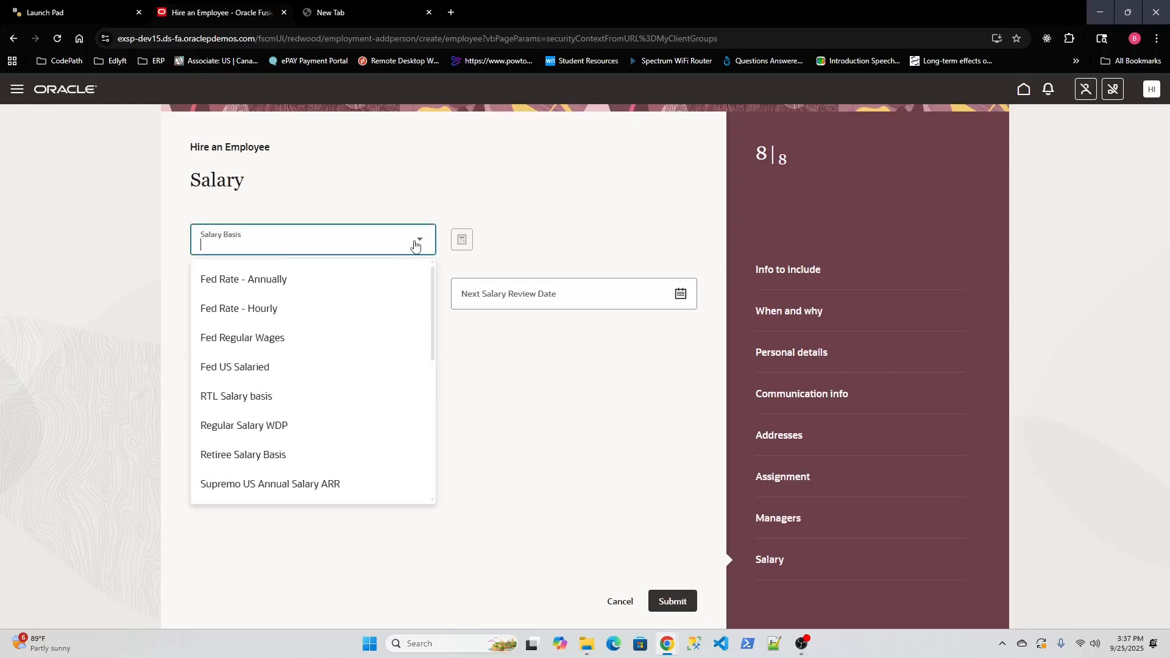
click(327, 279)
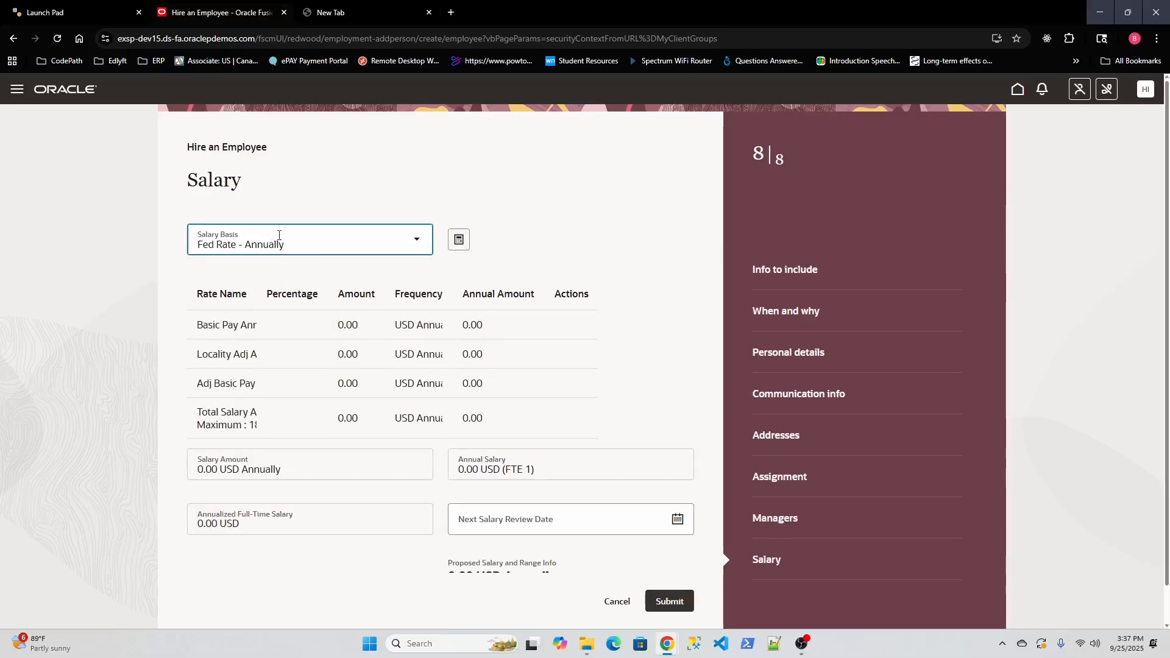
scroll(311, 314, down, 2)
click(274, 430)
click(299, 480)
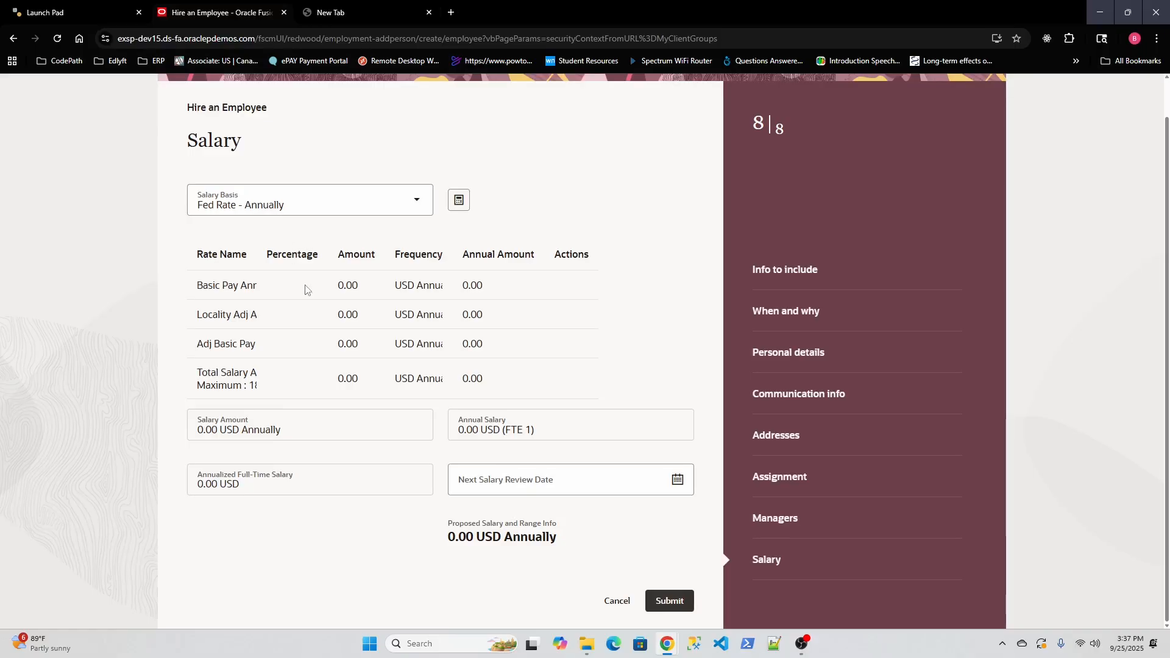
click(369, 212)
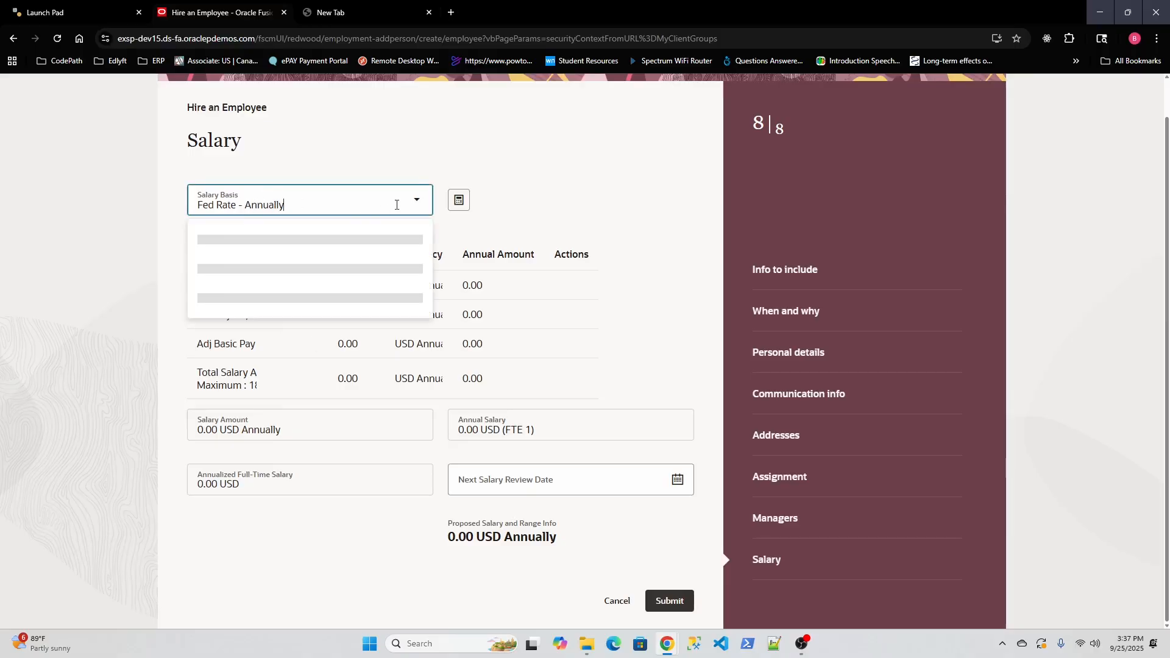
scroll(393, 317, down, 3)
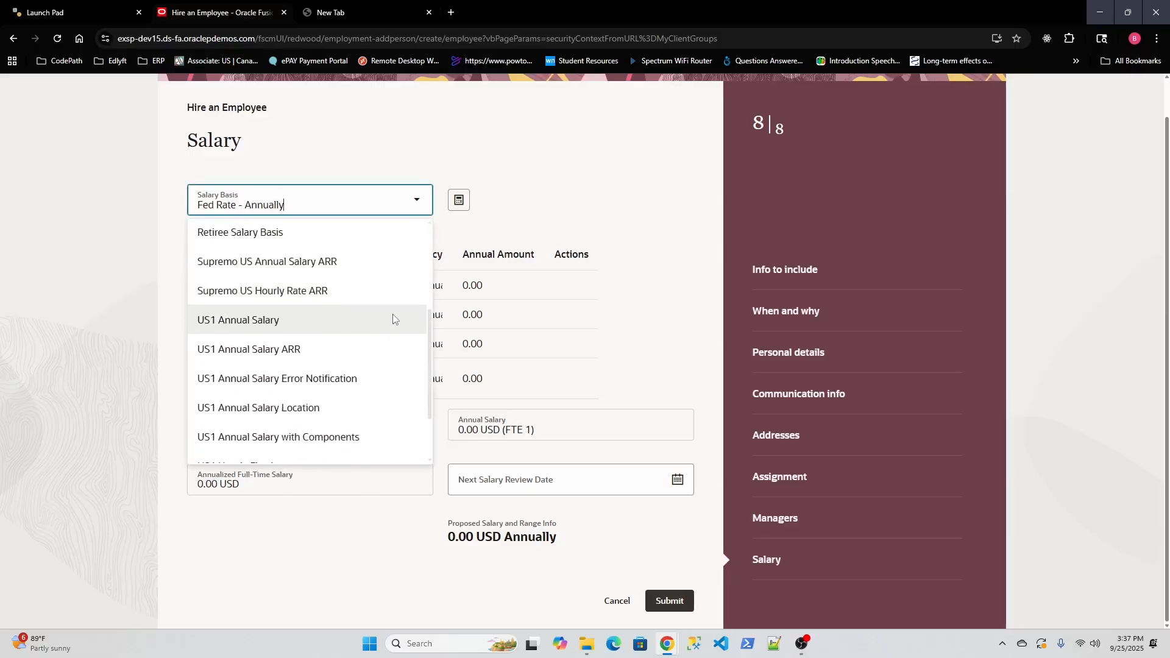
scroll(393, 317, down, 1)
click(292, 265)
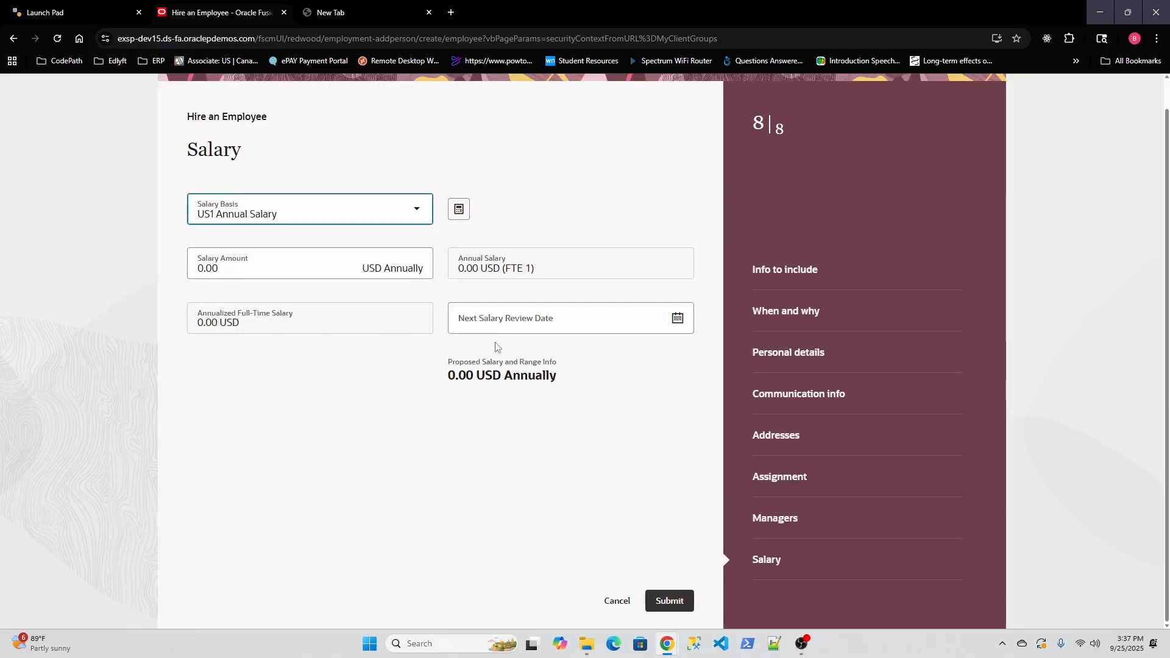
Step: Enter a salary amount of 60,000.00 USD annually
click(501, 325)
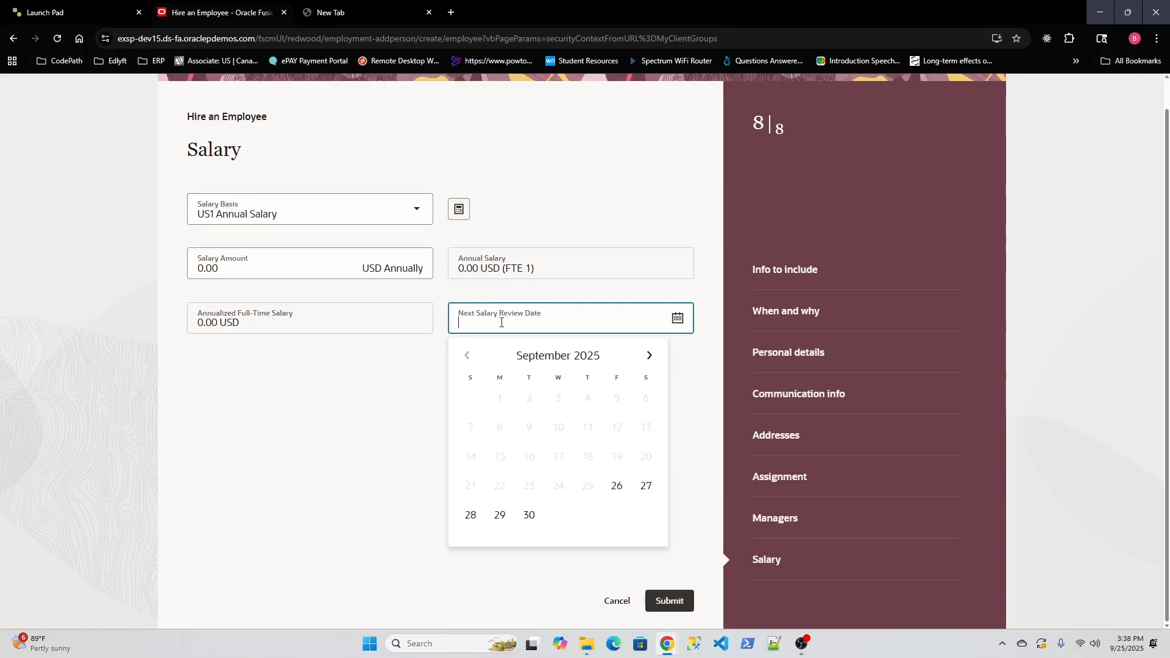
click(418, 373)
click(249, 272)
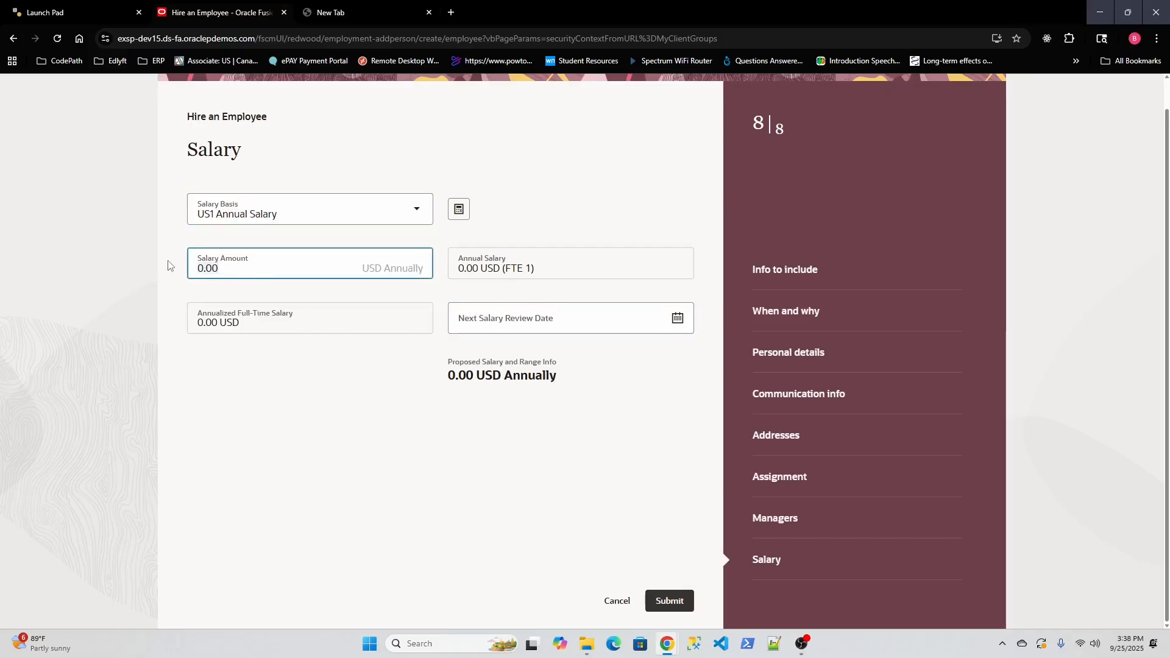
key(ctrl+a)
text(60,000)
drag(454, 409, 401, 395)
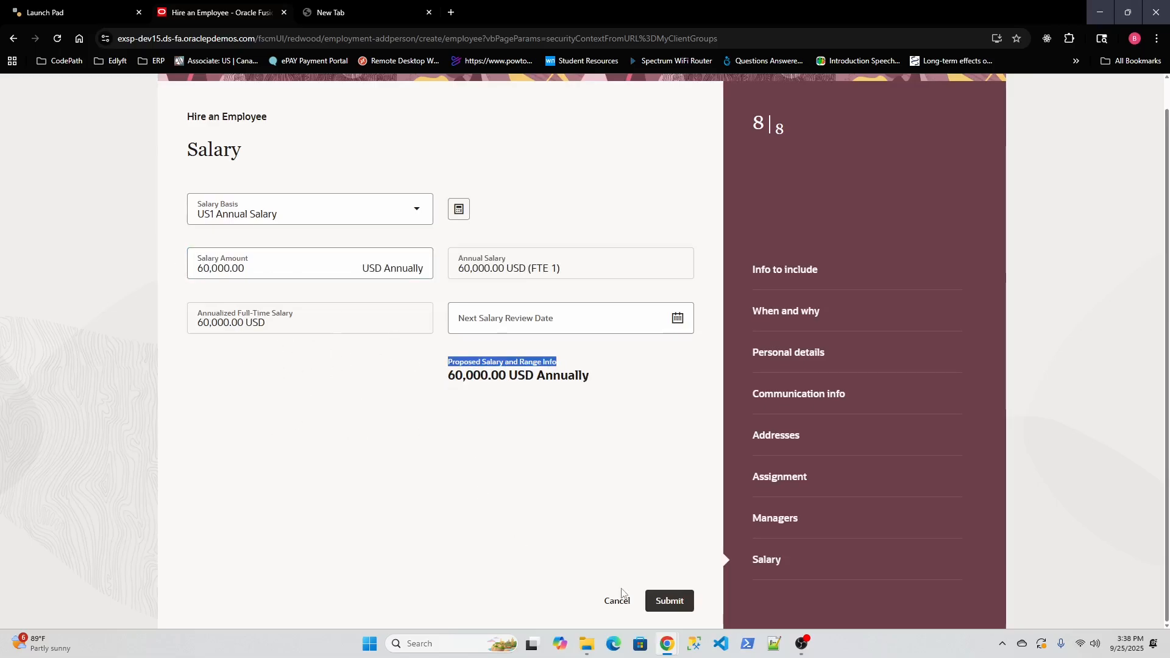
Step: Submit the Test Test hire and wait for the home page to return
click(671, 604)
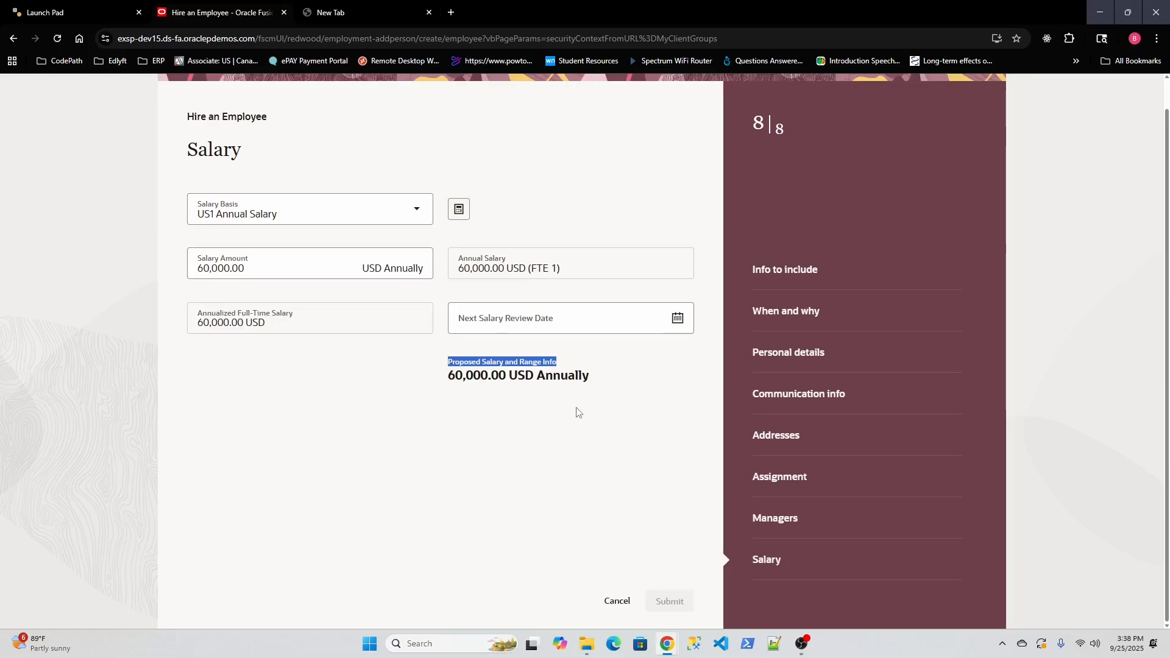
scroll(564, 285, up, 1)
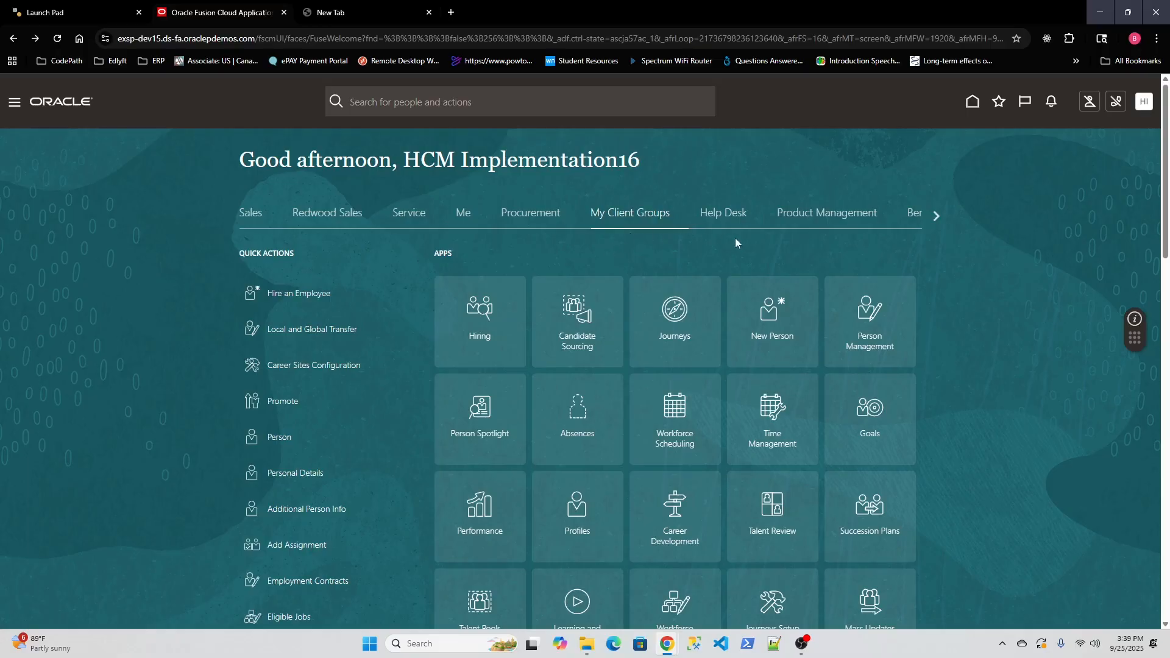
Step: Go from New Person back home and open the Person Management search page
click(773, 320)
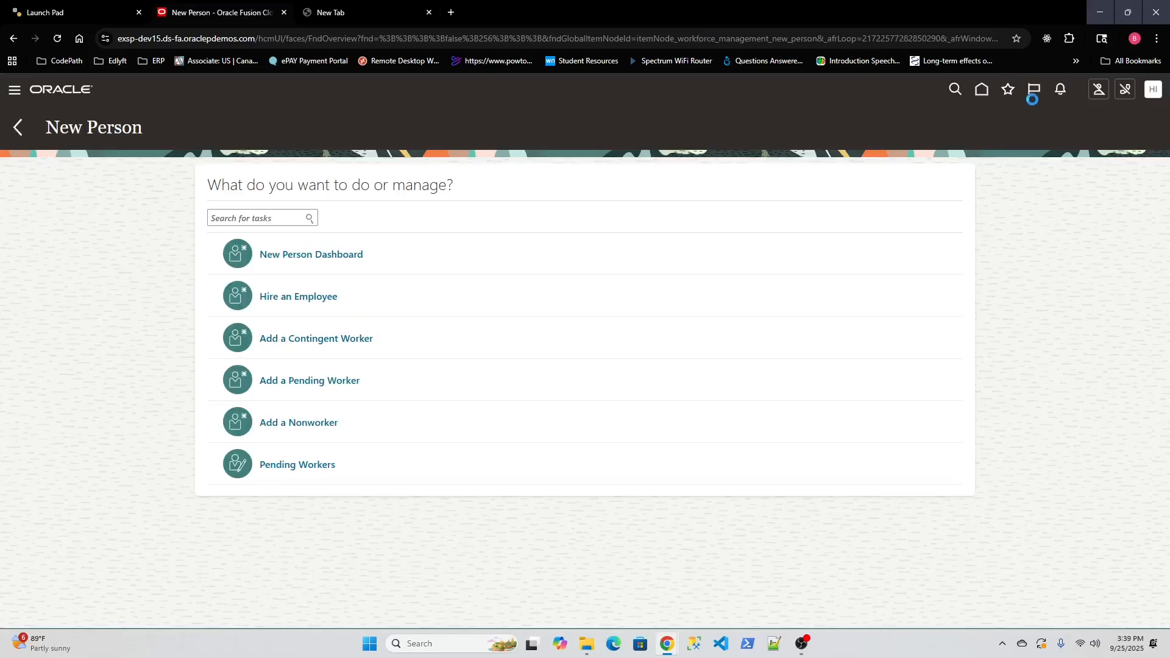
click(982, 90)
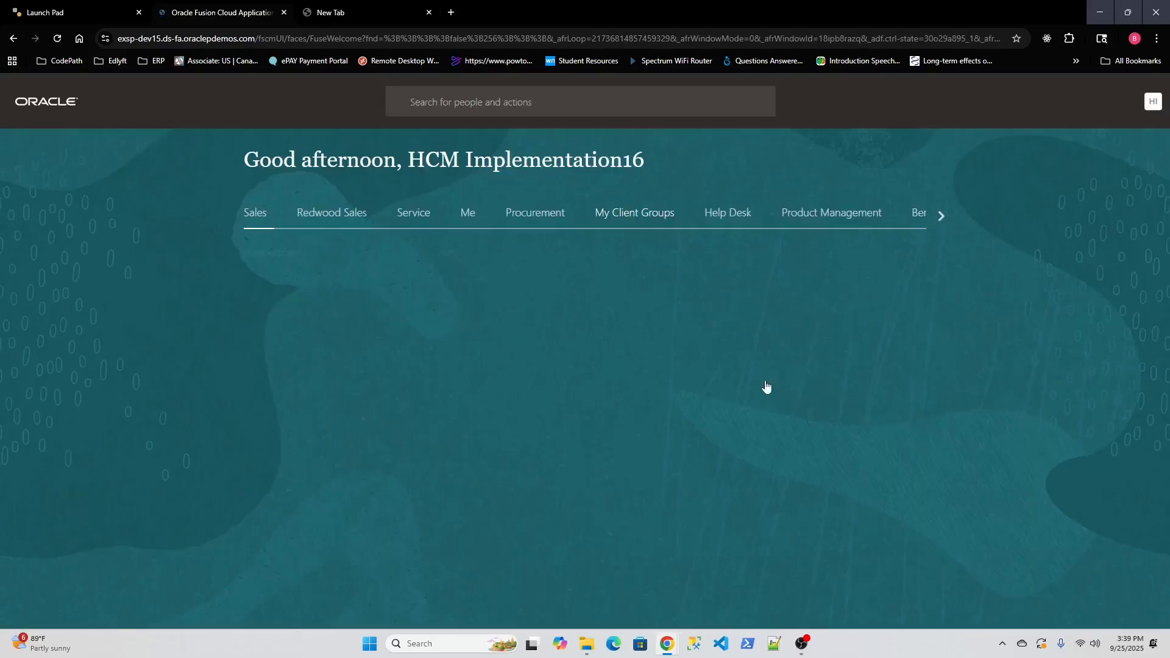
click(875, 327)
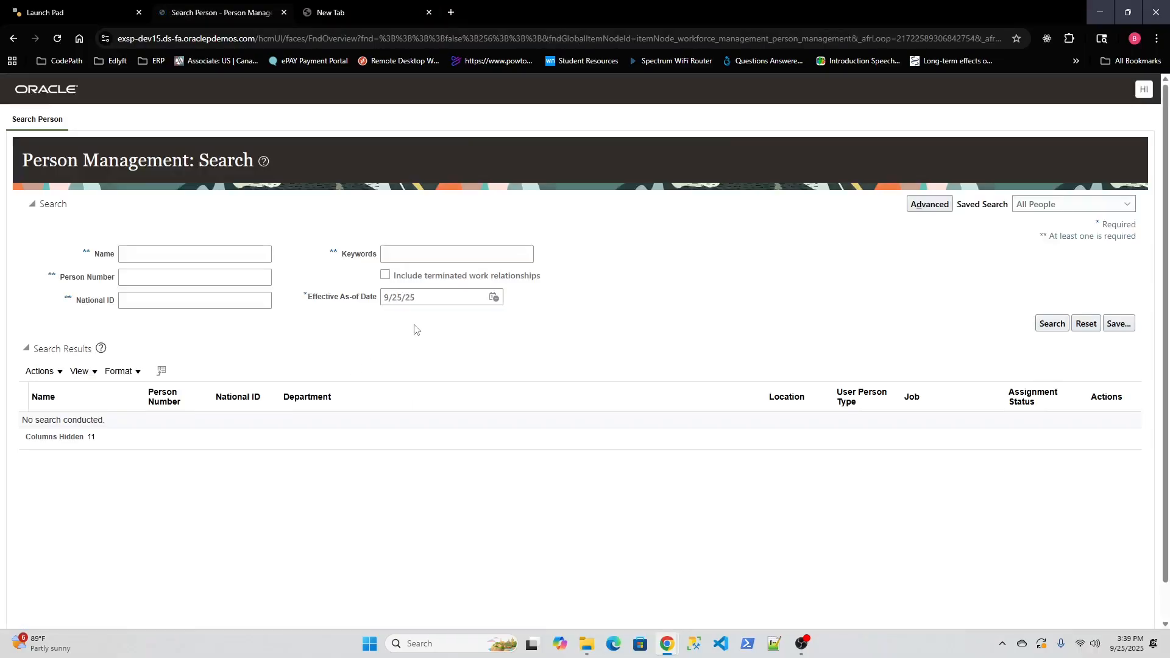
Step: Search people by the name 'test' and open the new employee's Employment record
click(173, 247)
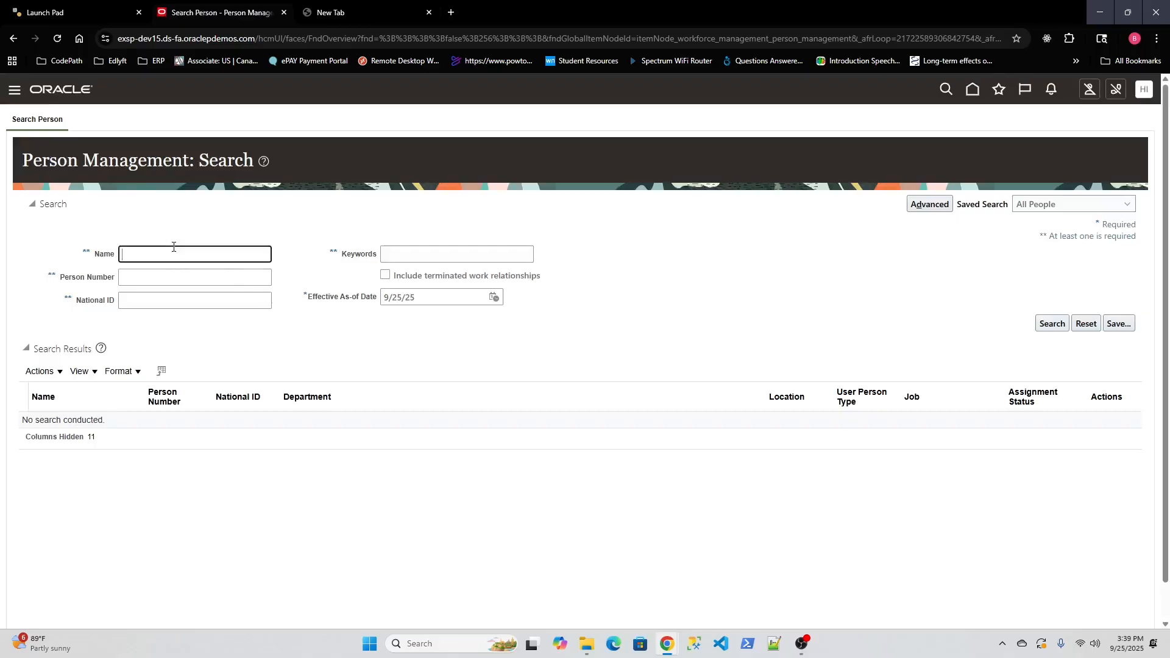
text(test)
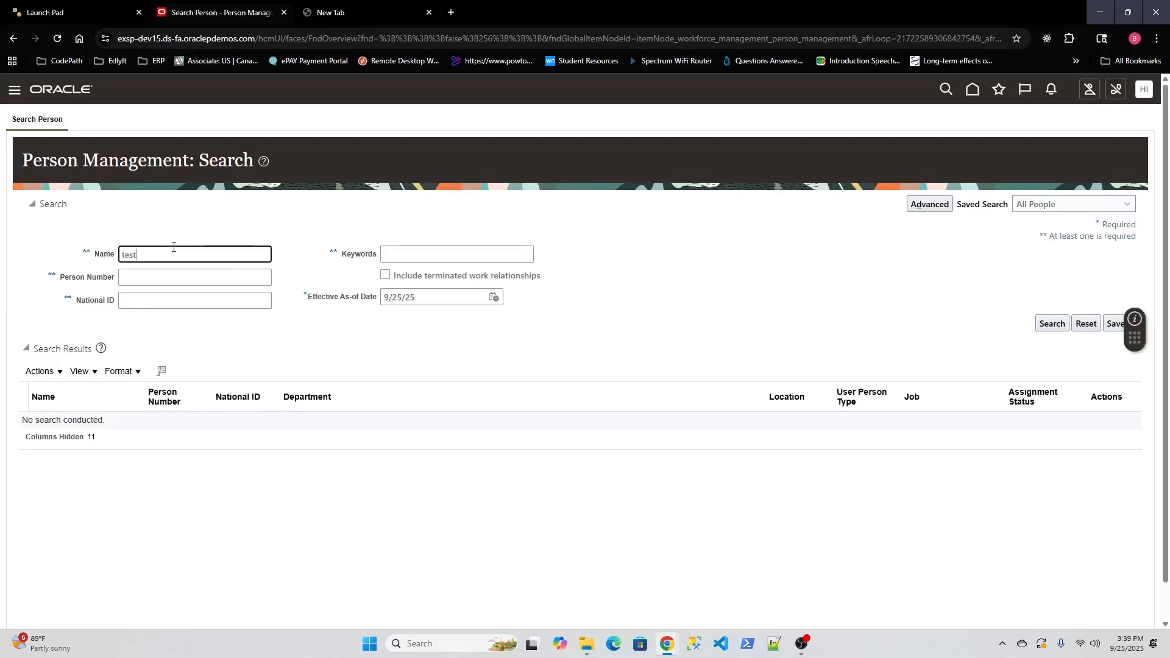
click(1056, 326)
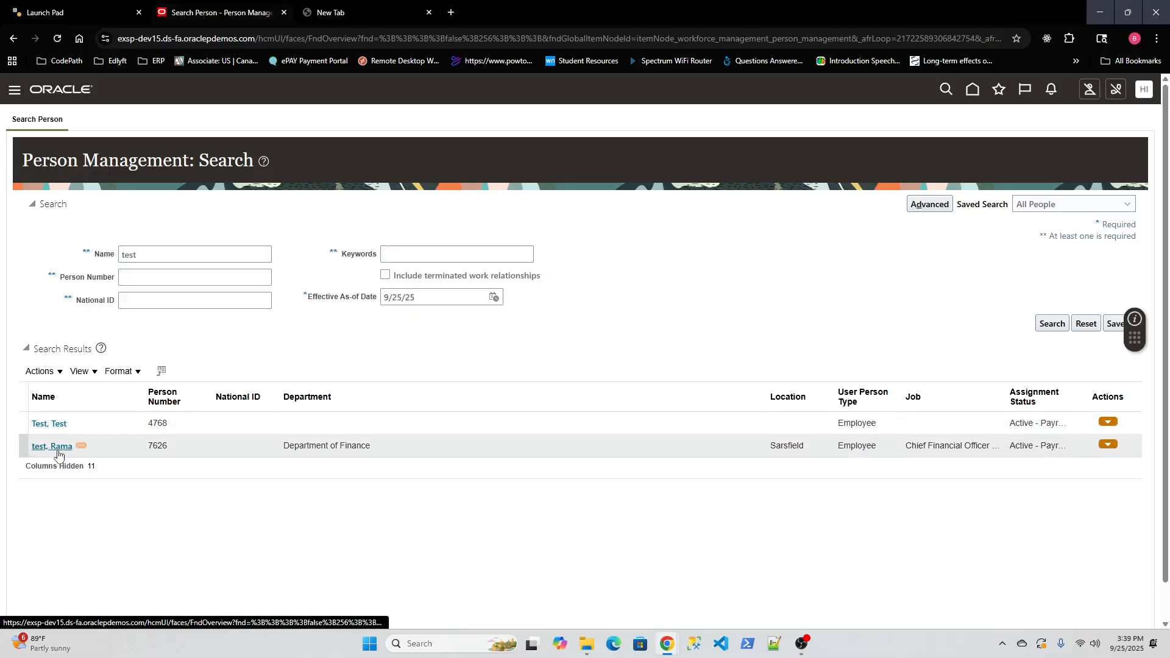
click(46, 423)
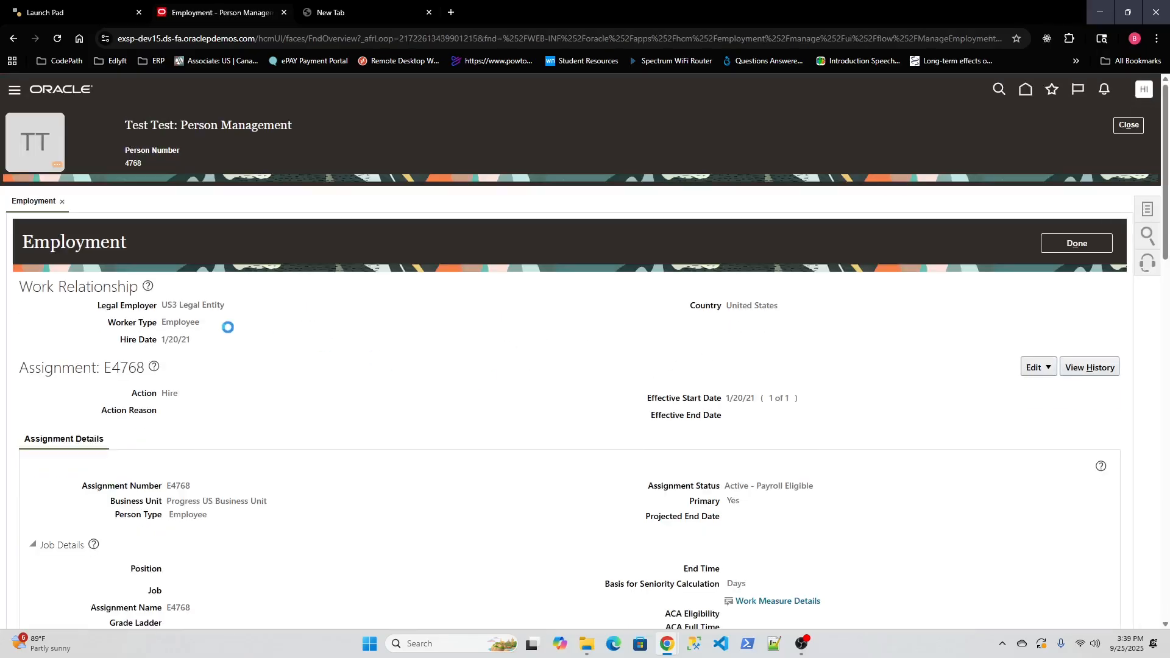
Step: Review the new employee's Employment page, then close it and return home
scroll(281, 460, down, 9)
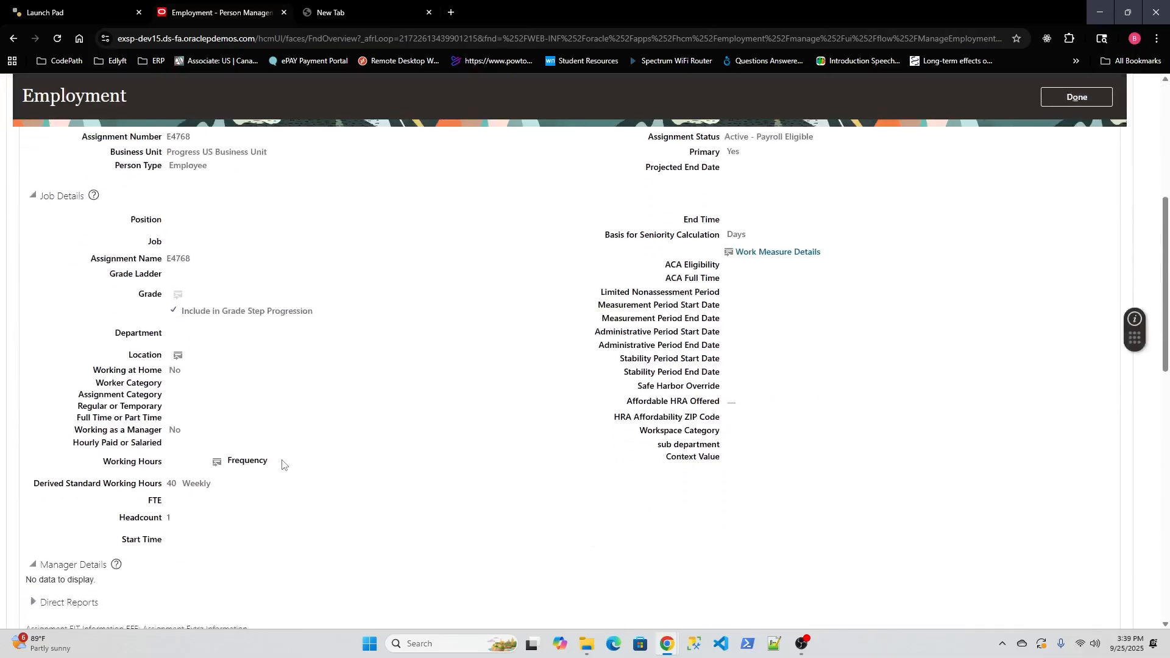
scroll(283, 464, down, 10)
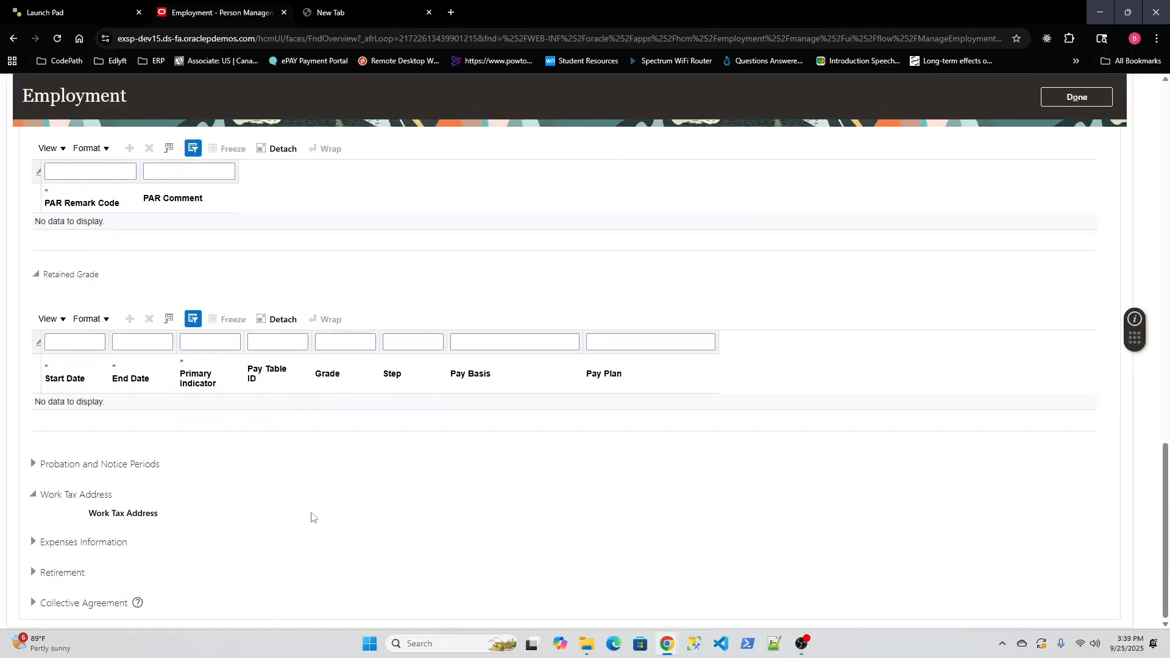
scroll(303, 494, up, 20)
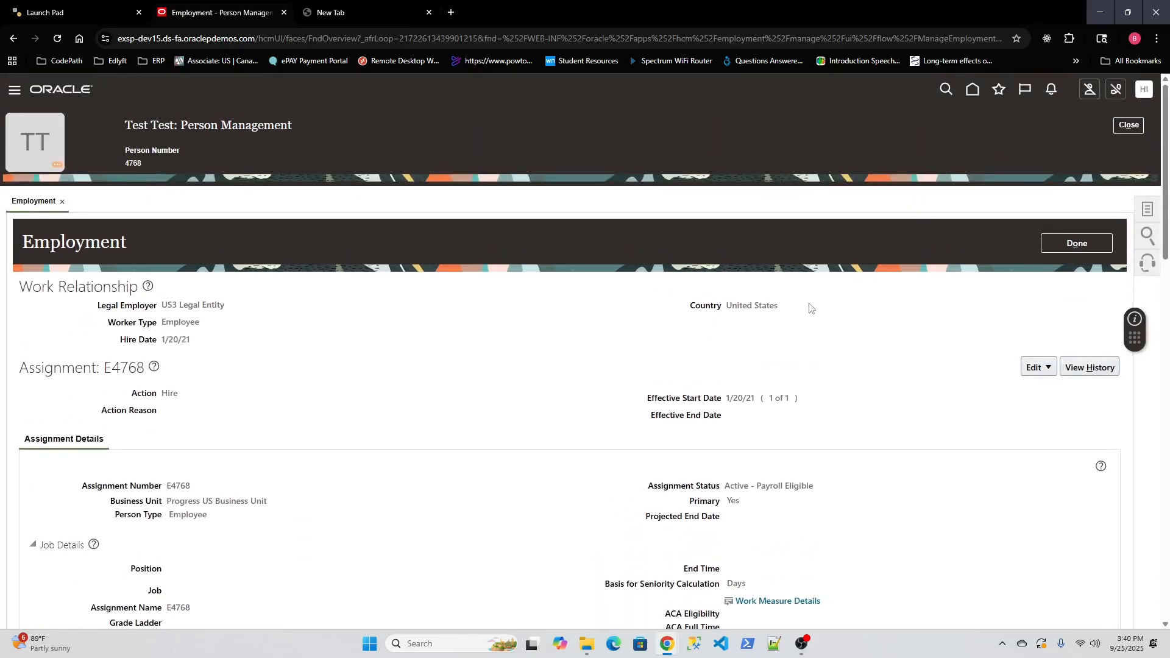
click(1128, 126)
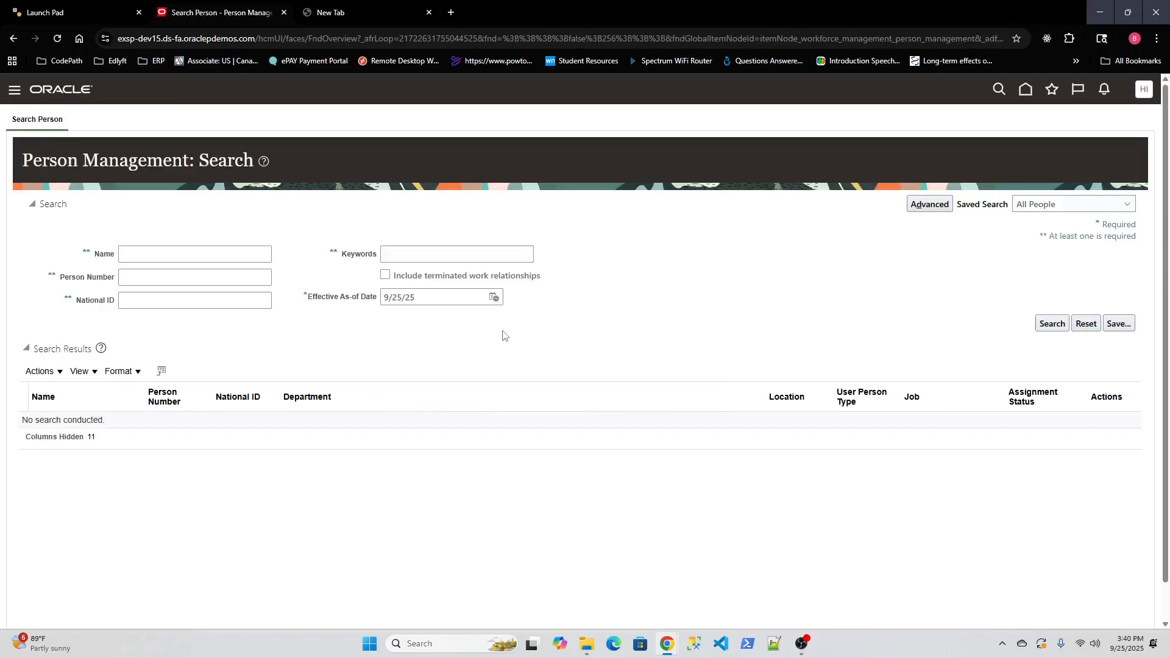
click(974, 90)
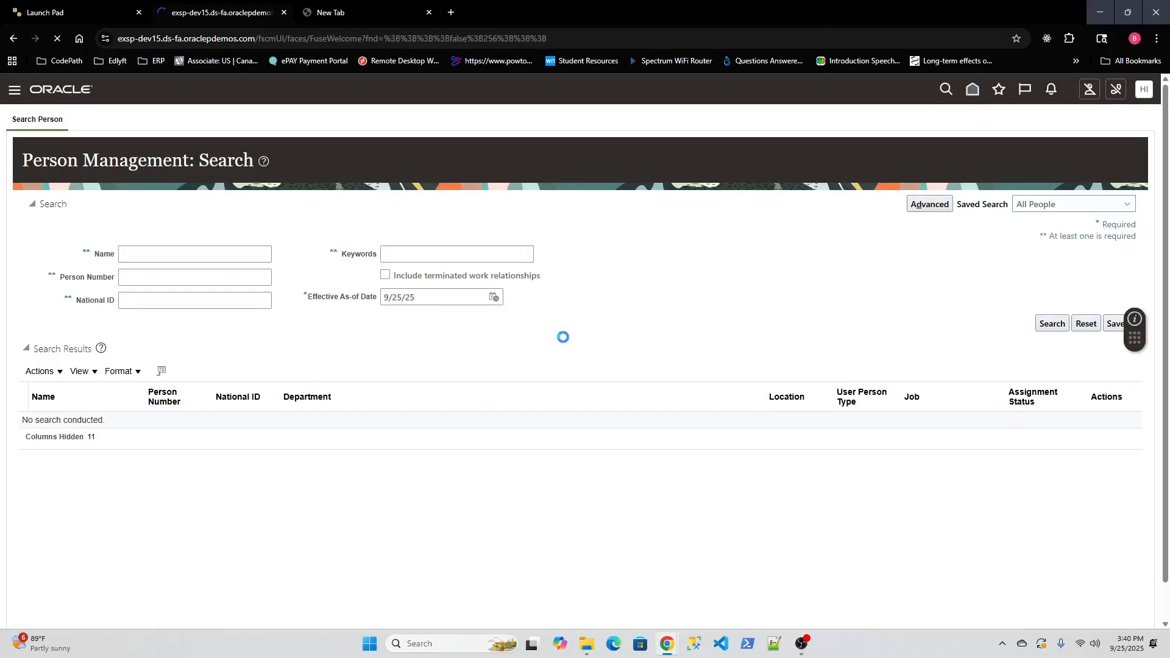